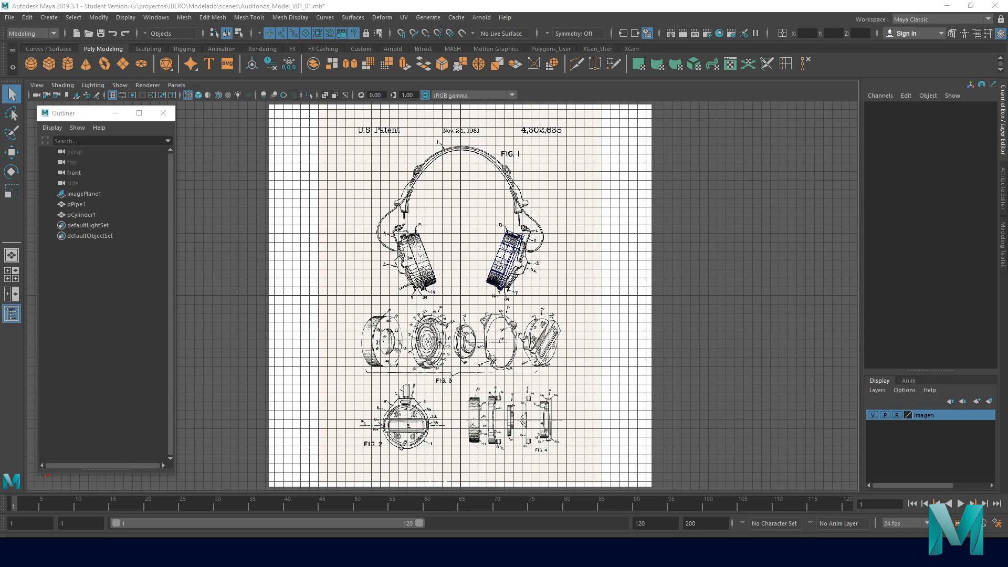
- Examine the ear cup on the FIG. 1 blueprint against the existing pipe and cylinder, selecting pCylinder1
{"action": "right_click_drag", "start_coordinate": [551, 237], "coordinate": [714, 225], "text": "alt"}
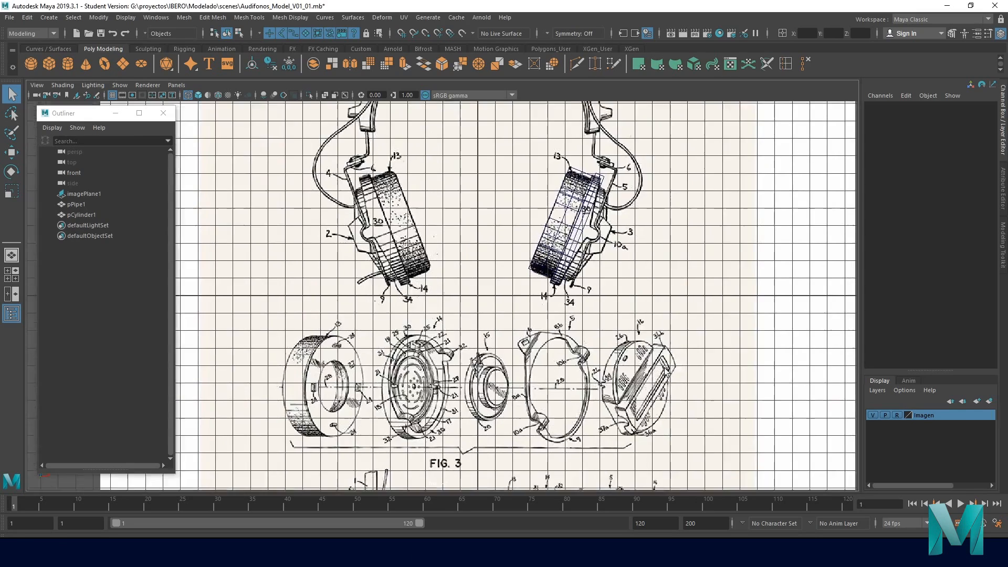
{"action": "middle_click_drag", "start_coordinate": [714, 226], "coordinate": [473, 292], "text": "alt"}
{"action": "right_click_drag", "start_coordinate": [473, 292], "coordinate": [596, 339], "text": "alt"}
{"action": "middle_click_drag", "start_coordinate": [596, 338], "coordinate": [835, 350], "text": "alt"}
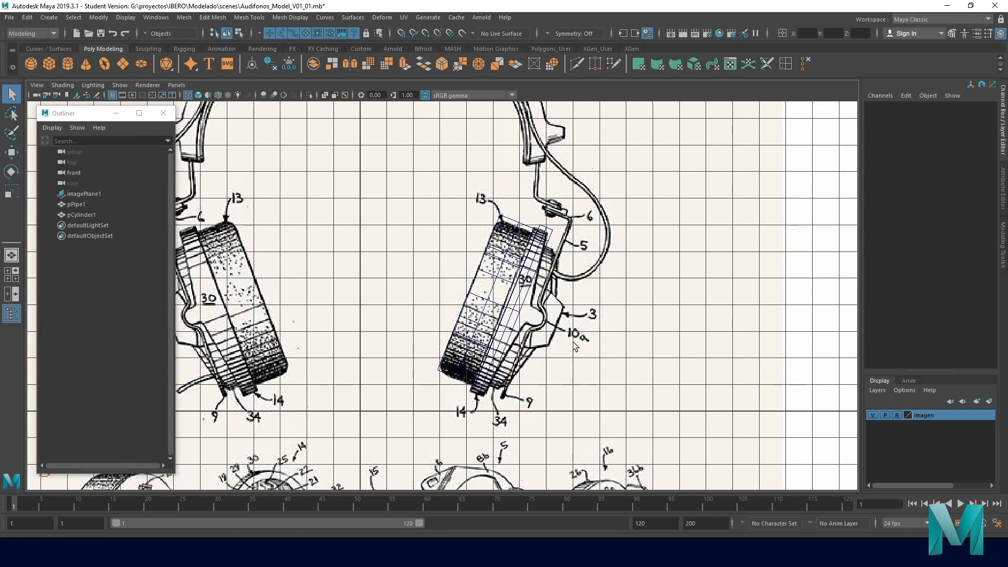
{"action": "left_click", "coordinate": [517, 321]}
{"action": "right_click_drag", "start_coordinate": [517, 321], "coordinate": [642, 405], "text": "alt"}
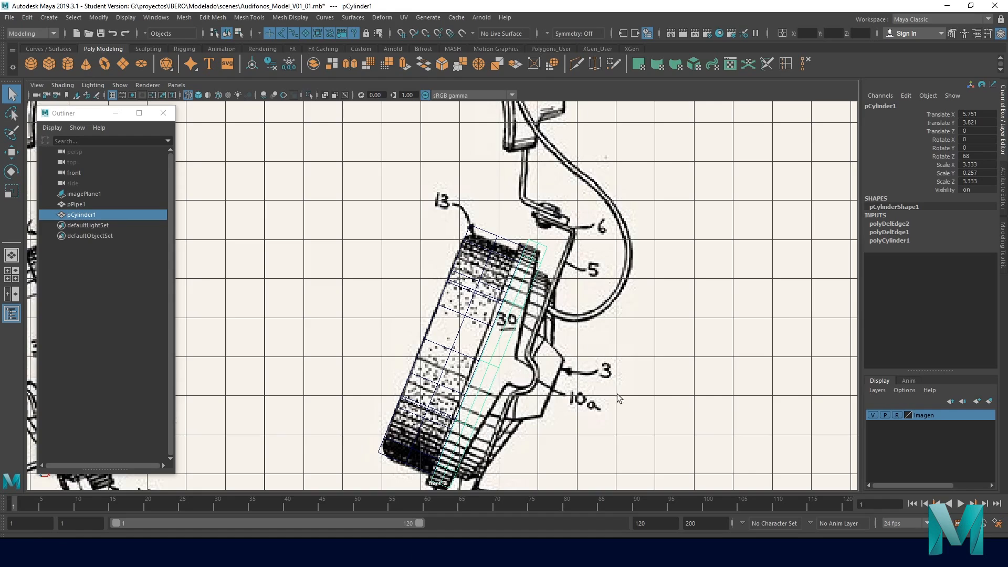
{"action": "right_click_drag", "start_coordinate": [615, 394], "coordinate": [546, 336], "text": "alt"}
{"action": "middle_click_drag", "start_coordinate": [546, 336], "coordinate": [514, 350], "text": "alt"}
{"action": "right_click_drag", "start_coordinate": [514, 350], "coordinate": [528, 348], "text": "alt"}
{"action": "middle_click_drag", "start_coordinate": [528, 348], "coordinate": [544, 305], "text": "alt"}
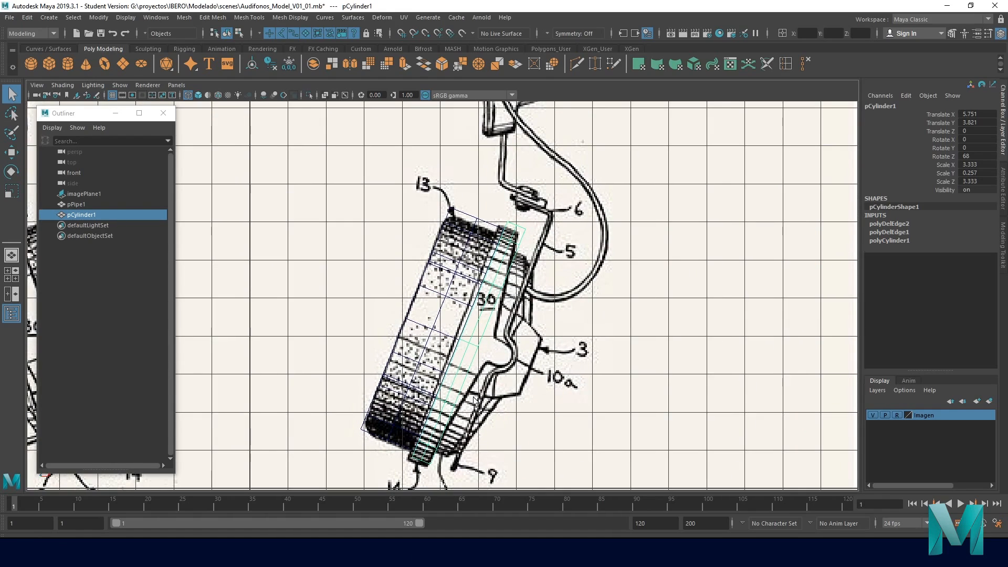
- Review the headband in FIG. 1 and the exploded ear cup parts in FIG. 3 and FIG. 4
{"action": "right_click_drag", "start_coordinate": [572, 357], "coordinate": [520, 320], "text": "alt"}
{"action": "middle_click_drag", "start_coordinate": [450, 111], "coordinate": [494, 231], "text": "alt"}
{"action": "right_click_drag", "start_coordinate": [493, 228], "coordinate": [545, 231], "text": "alt"}
{"action": "middle_click_drag", "start_coordinate": [545, 231], "coordinate": [571, 292], "text": "alt"}
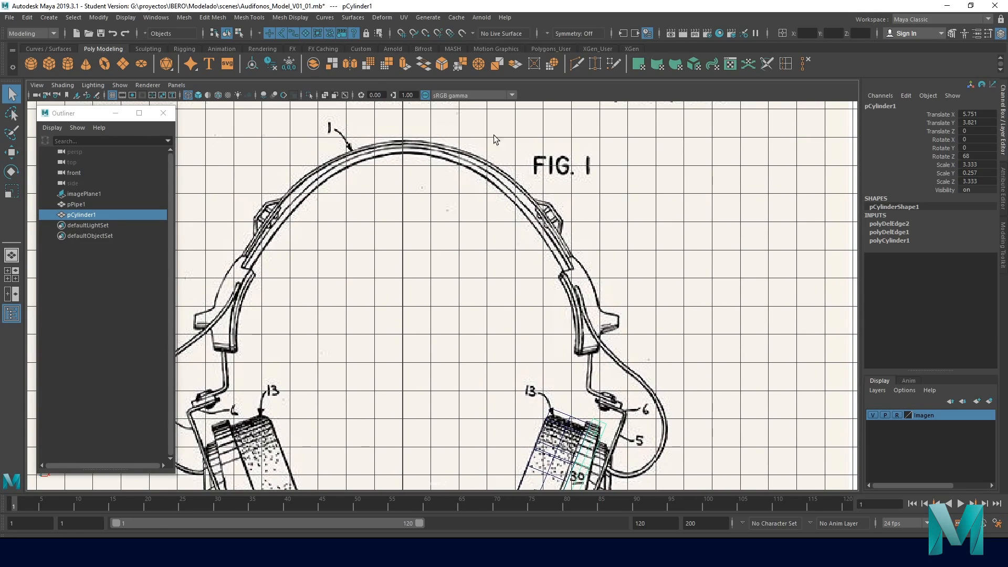
{"action": "right_click_drag", "start_coordinate": [546, 315], "coordinate": [483, 306], "text": "alt"}
{"action": "middle_click_drag", "start_coordinate": [483, 306], "coordinate": [514, 283], "text": "alt"}
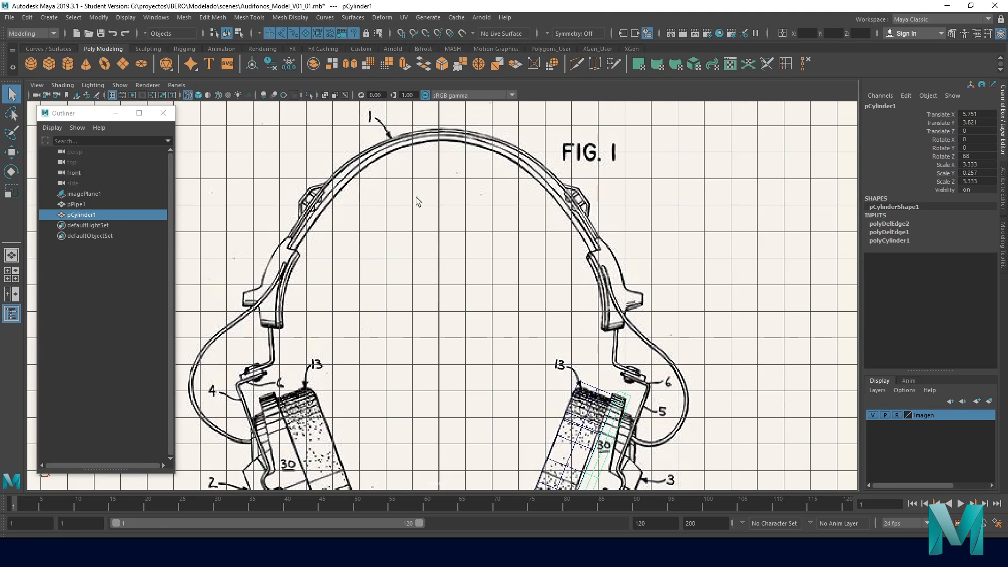
{"action": "middle_click_drag", "start_coordinate": [678, 342], "coordinate": [629, 210], "text": "alt"}
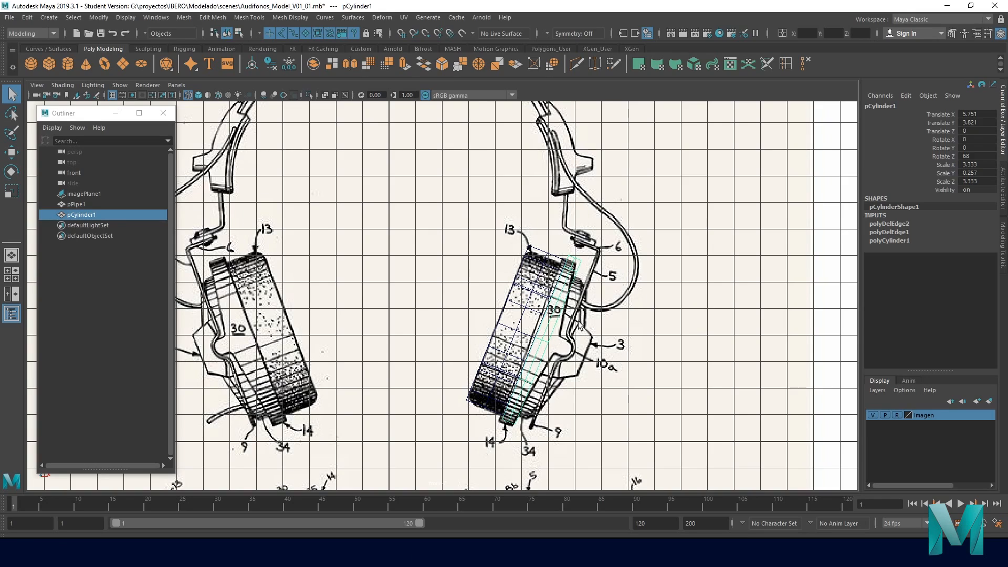
{"action": "key", "text": "alt"}
{"action": "middle_click_drag", "start_coordinate": [456, 382], "coordinate": [460, 187], "text": "alt"}
{"action": "middle_click_drag", "start_coordinate": [459, 306], "coordinate": [442, 262], "text": "alt"}
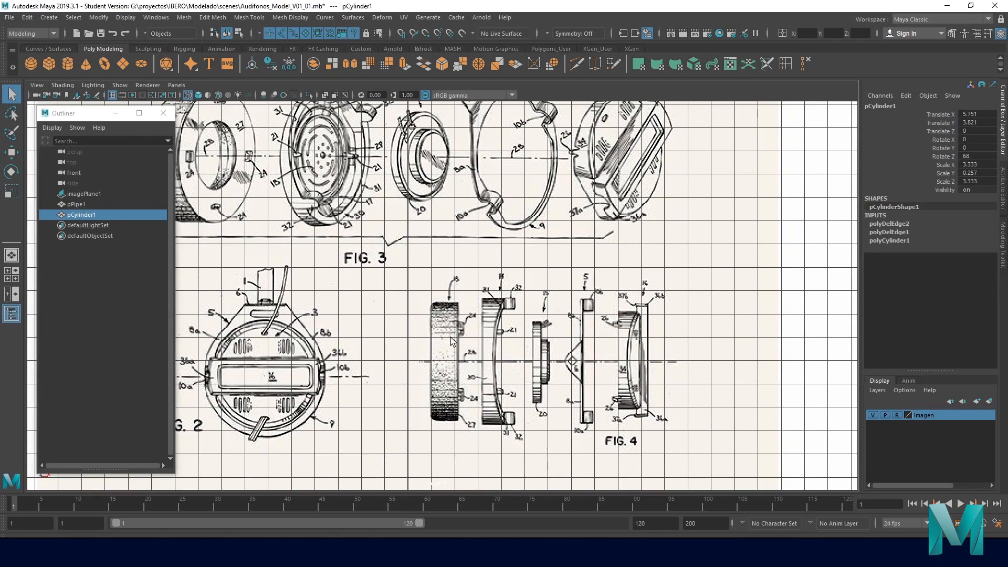
{"action": "middle_click_drag", "start_coordinate": [531, 344], "coordinate": [447, 288], "text": "alt"}
{"action": "scroll", "coordinate": [449, 317], "scroll_direction": "up", "scroll_amount": 5}
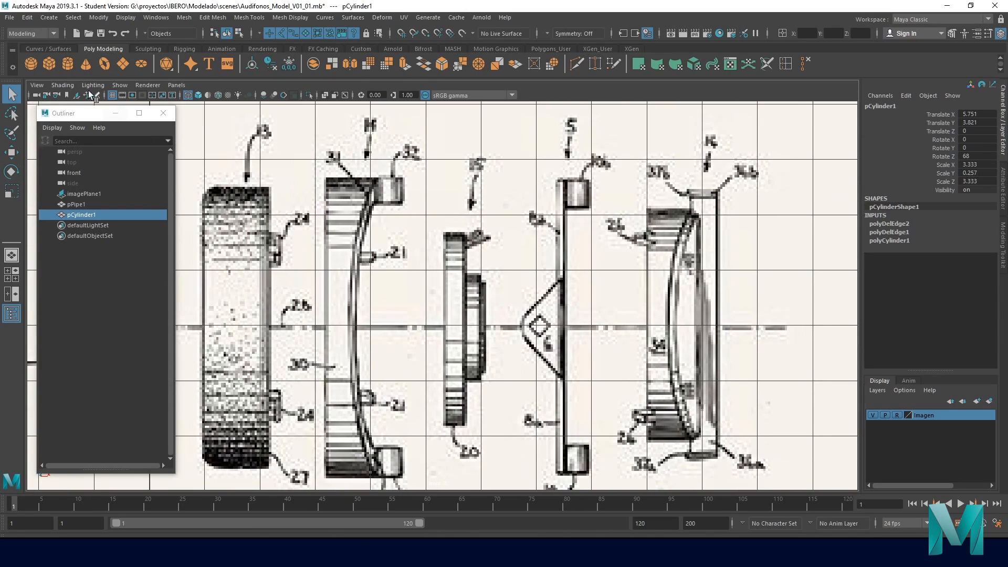
- Create a polygon cylinder and move it over FIG. 4 beside part 15, at about X 6.173 and Y -13.683
{"action": "left_click", "coordinate": [65, 63]}
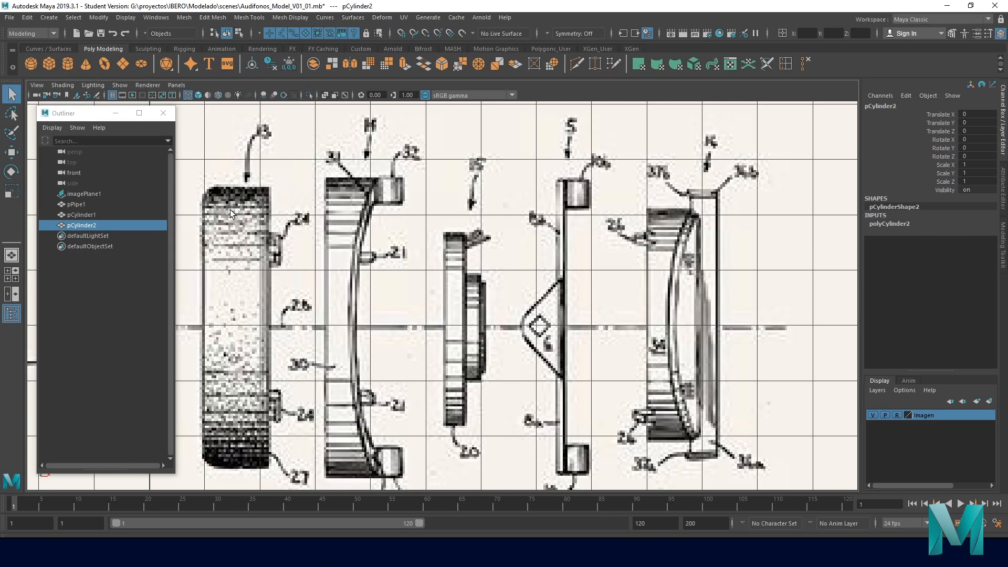
{"action": "scroll", "coordinate": [402, 224], "scroll_direction": "down", "scroll_amount": 6}
{"action": "middle_click_drag", "start_coordinate": [403, 225], "coordinate": [458, 304], "text": "alt"}
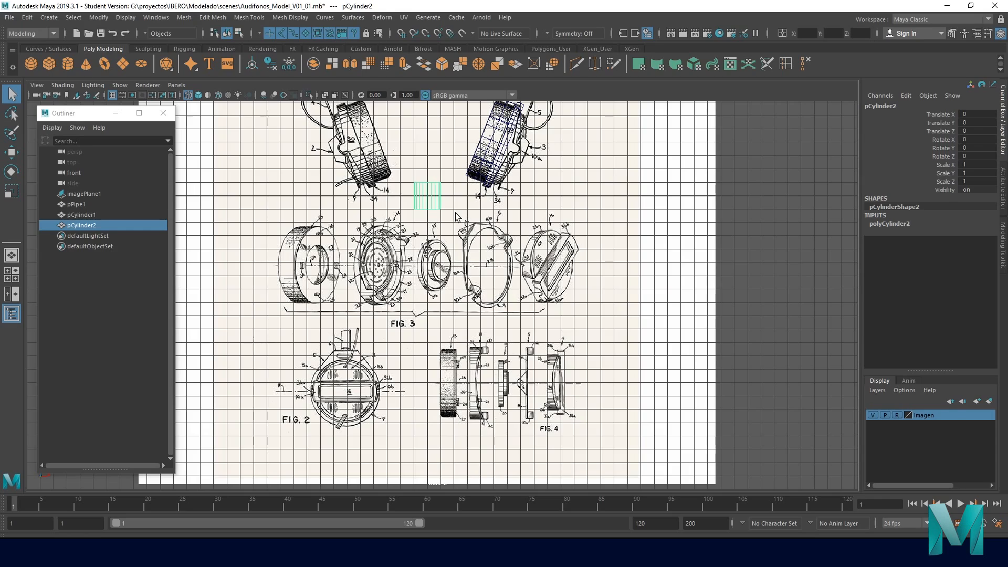
{"action": "key", "text": "w"}
{"action": "left_click_drag", "start_coordinate": [427, 149], "coordinate": [428, 329]}
{"action": "left_click_drag", "start_coordinate": [481, 376], "coordinate": [563, 375]}
{"action": "middle_click_drag", "start_coordinate": [561, 375], "coordinate": [456, 290], "text": "alt"}
{"action": "right_click_drag", "start_coordinate": [456, 290], "coordinate": [708, 356], "text": "alt"}
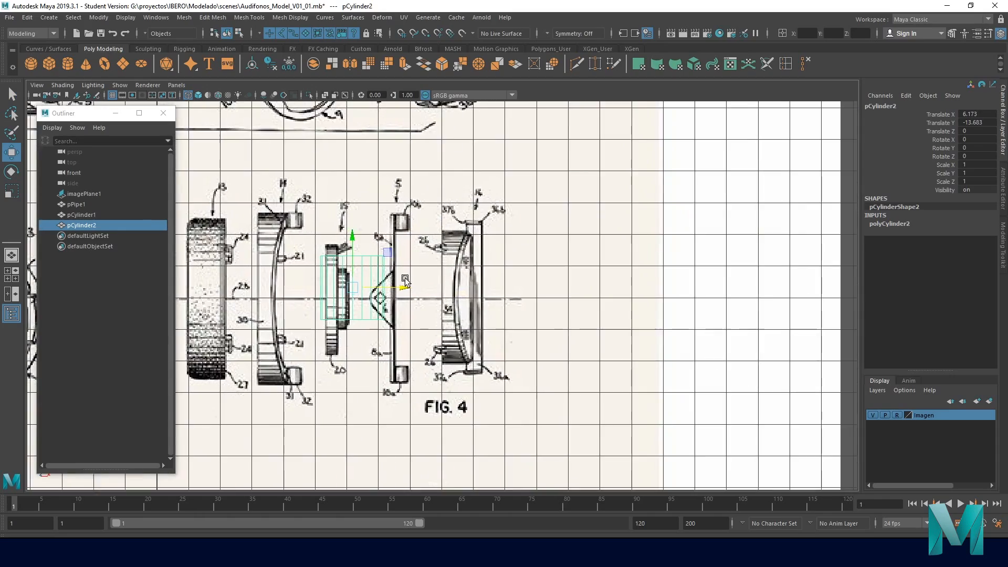
{"action": "middle_click_drag", "start_coordinate": [398, 277], "coordinate": [537, 329], "text": "alt"}
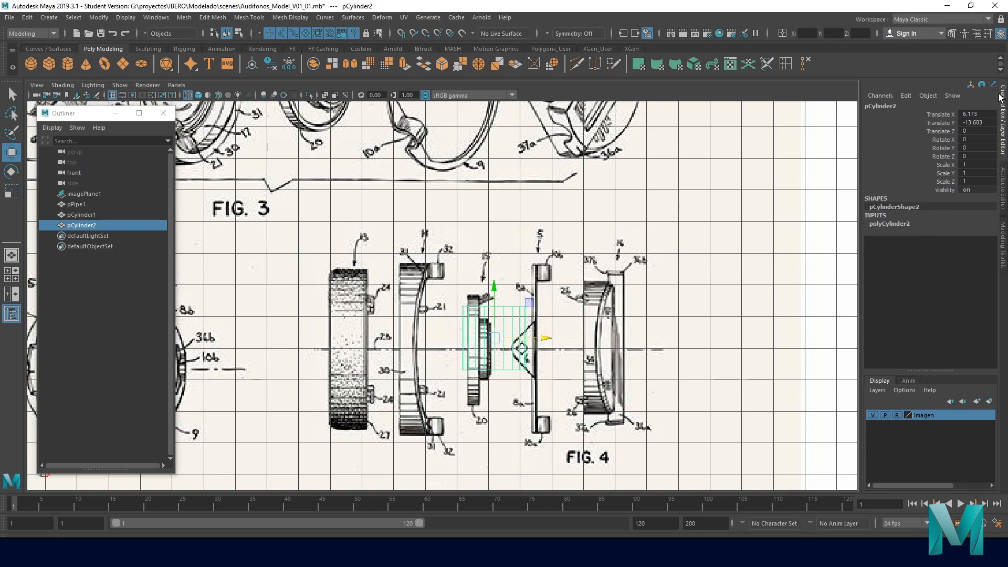
- Set the new cylinder's subdivisions to 12 around the axis, 2 in height and 3 on the caps
{"action": "left_click", "coordinate": [883, 225]}
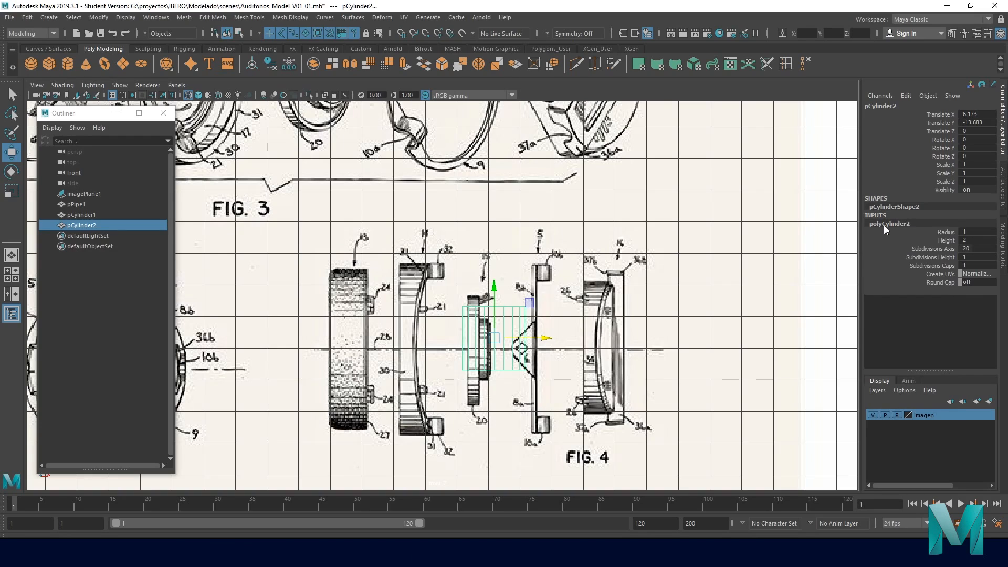
{"action": "double_click", "coordinate": [979, 249]}
{"action": "double_click", "coordinate": [972, 257]}
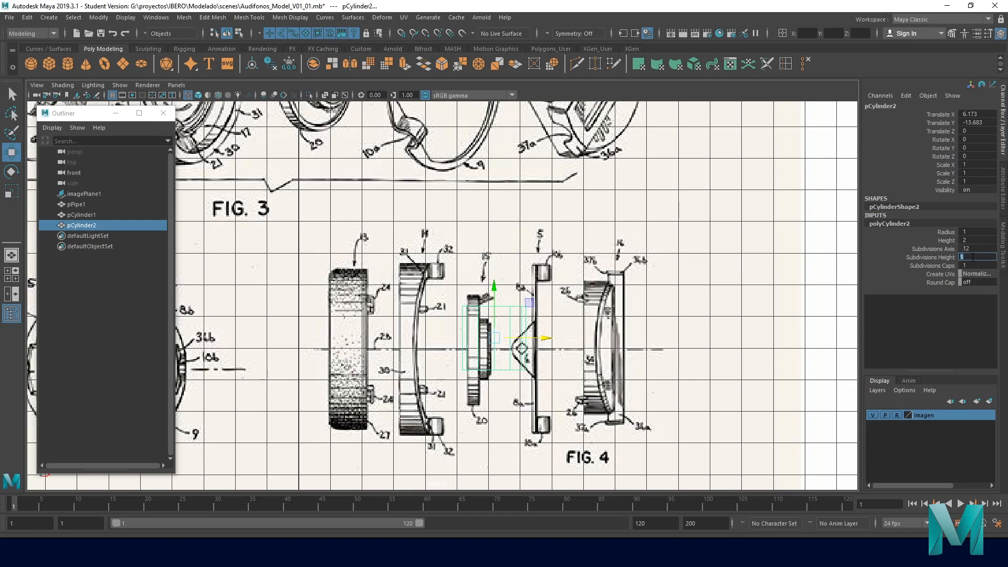
{"action": "double_click", "coordinate": [973, 264]}
{"action": "key", "text": "Return"}
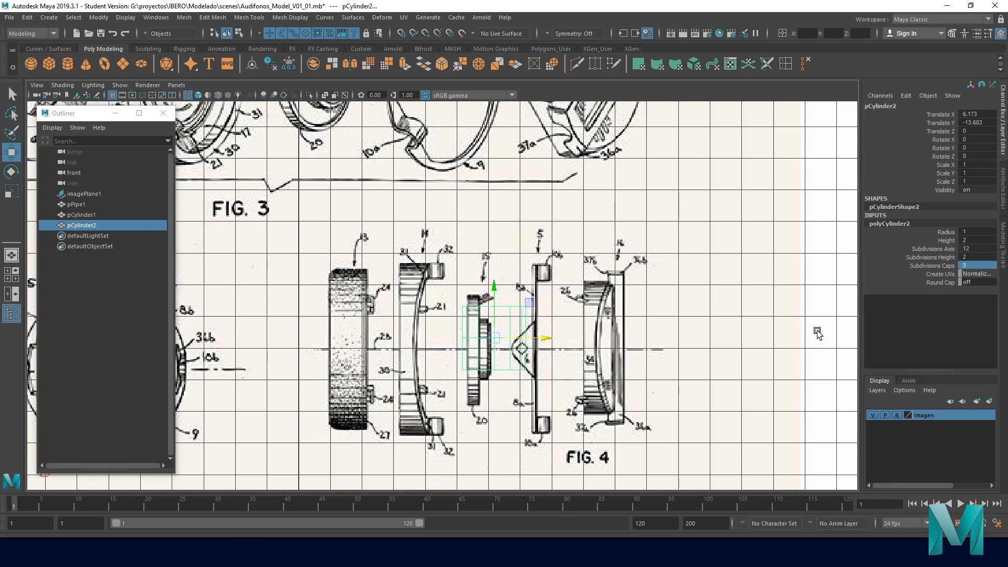
- Lower the cylinder onto FIG. 4's centre line at about Y -13.981 and shift it clear of the ear cup to about X 10.61
{"action": "left_click_drag", "start_coordinate": [490, 292], "coordinate": [494, 300]}
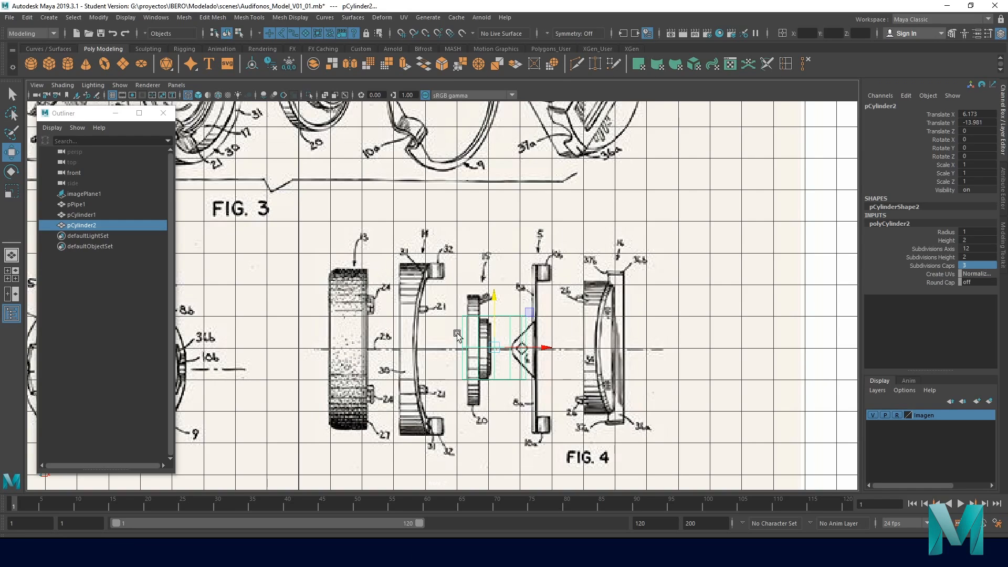
{"action": "key", "text": "space"}
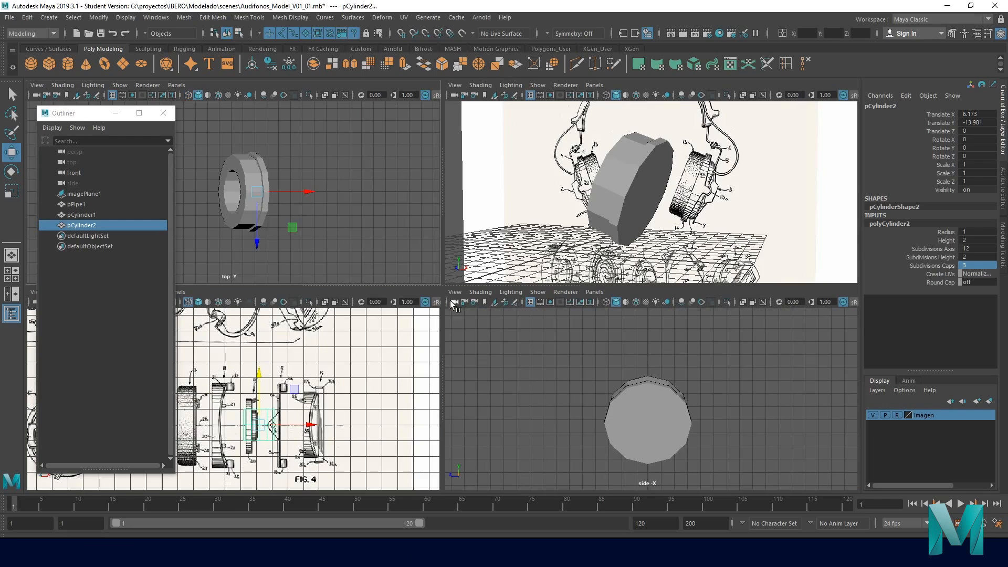
{"action": "key", "text": "space"}
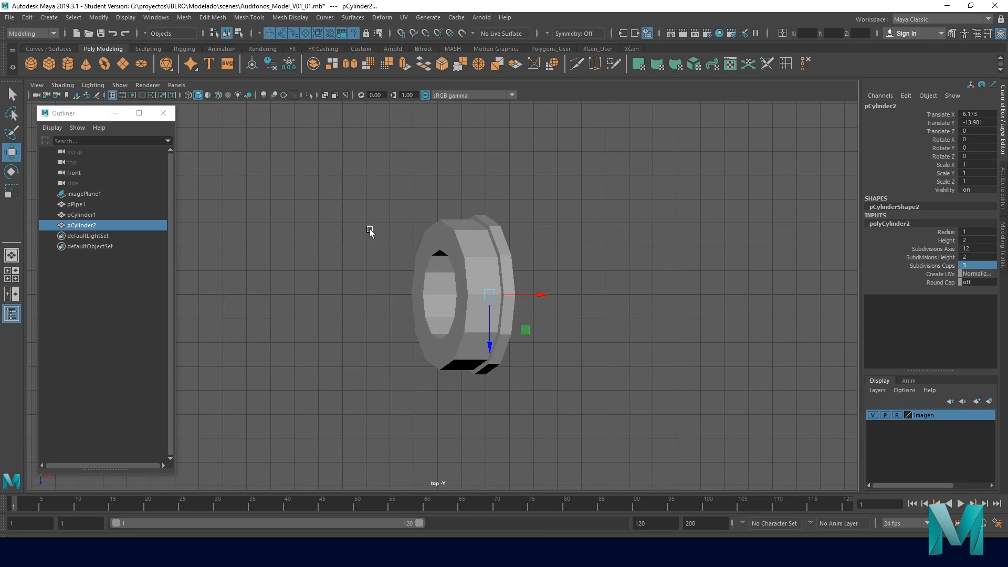
{"action": "scroll", "coordinate": [535, 309], "scroll_direction": "down", "scroll_amount": 4}
{"action": "left_click_drag", "start_coordinate": [517, 294], "coordinate": [479, 289]}
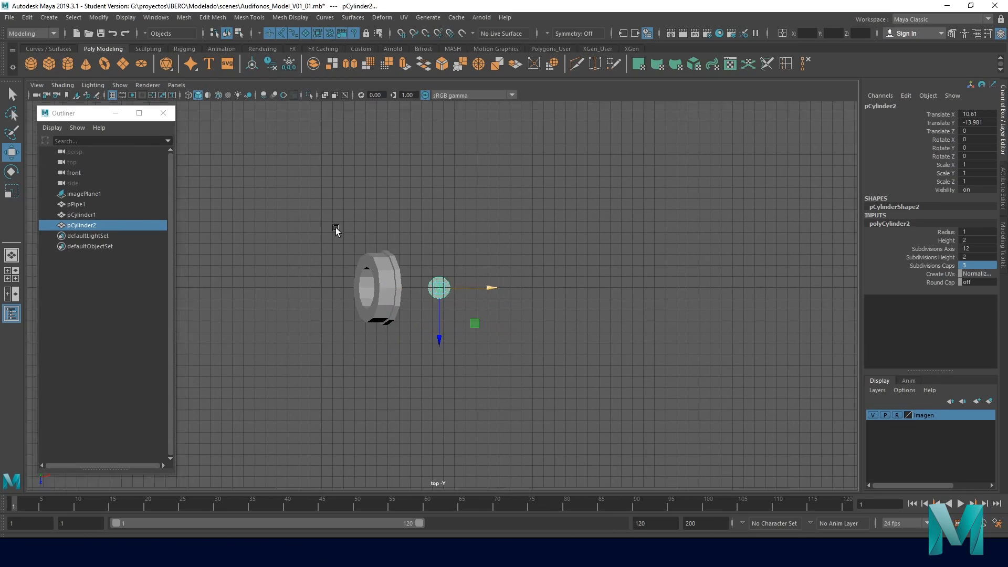
{"action": "scroll", "coordinate": [451, 291], "scroll_direction": "up", "scroll_amount": 3}
{"action": "key", "text": "space"}
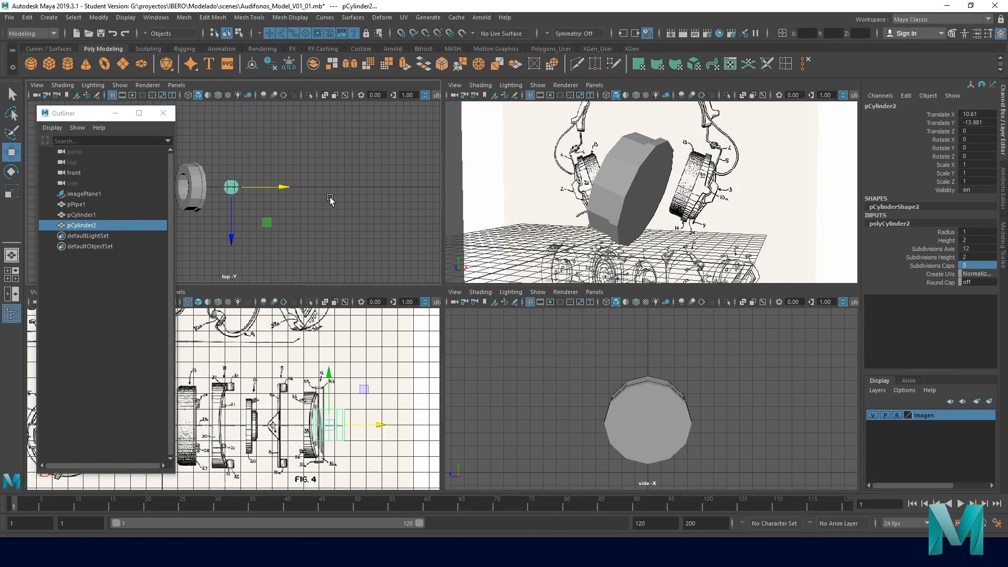
- Display the cylinder in wireframe in the enlarged top view, with its cap subdivisions filling the viewport
{"action": "key", "text": "space"}
{"action": "middle_click_drag", "start_coordinate": [374, 226], "coordinate": [413, 216], "text": "alt"}
{"action": "right_click_drag", "start_coordinate": [388, 220], "coordinate": [421, 225], "text": "alt"}
{"action": "middle_click_drag", "start_coordinate": [420, 226], "coordinate": [390, 238], "text": "alt"}
{"action": "right_click_drag", "start_coordinate": [390, 237], "coordinate": [558, 348], "text": "alt"}
{"action": "middle_click_drag", "start_coordinate": [558, 349], "coordinate": [537, 363], "text": "alt"}
{"action": "right_click_drag", "start_coordinate": [537, 363], "coordinate": [657, 299], "text": "alt"}
{"action": "middle_click_drag", "start_coordinate": [657, 300], "coordinate": [589, 319], "text": "alt"}
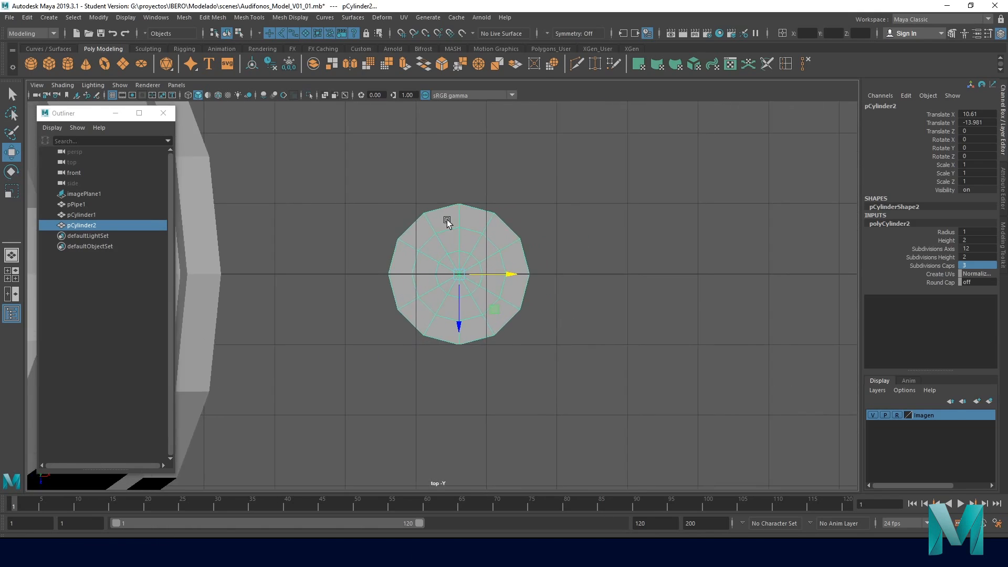
{"action": "right_click_drag", "start_coordinate": [447, 220], "coordinate": [599, 308], "text": "alt"}
{"action": "middle_click_drag", "start_coordinate": [536, 271], "coordinate": [523, 306], "text": "alt"}
{"action": "right_click_drag", "start_coordinate": [523, 305], "coordinate": [584, 327], "text": "alt"}
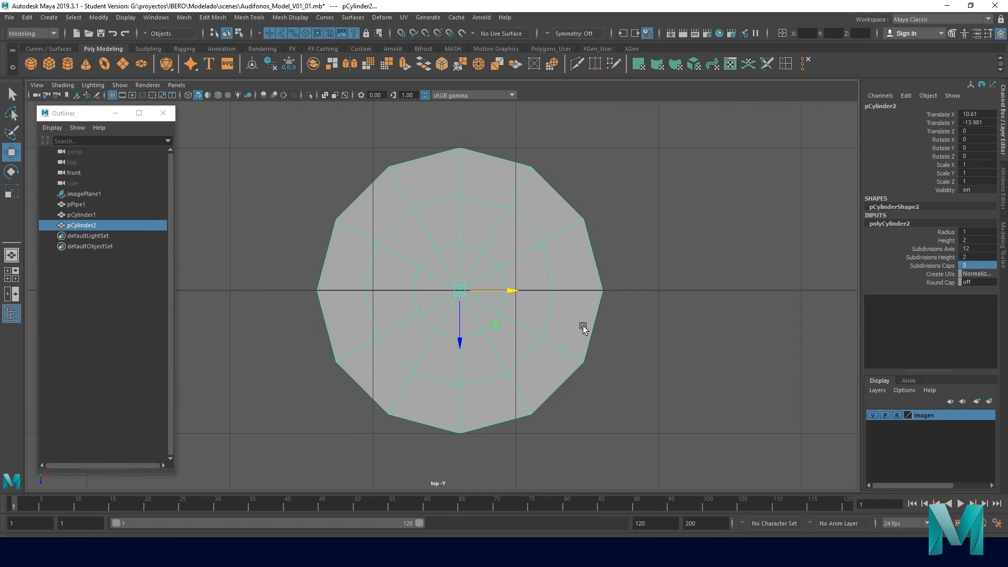
{"action": "key", "text": "4"}
{"action": "right_click_drag", "start_coordinate": [414, 243], "coordinate": [524, 293], "text": "alt"}
{"action": "middle_click_drag", "start_coordinate": [524, 293], "coordinate": [470, 291], "text": "alt"}
{"action": "right_click_drag", "start_coordinate": [409, 264], "coordinate": [530, 299], "text": "alt"}
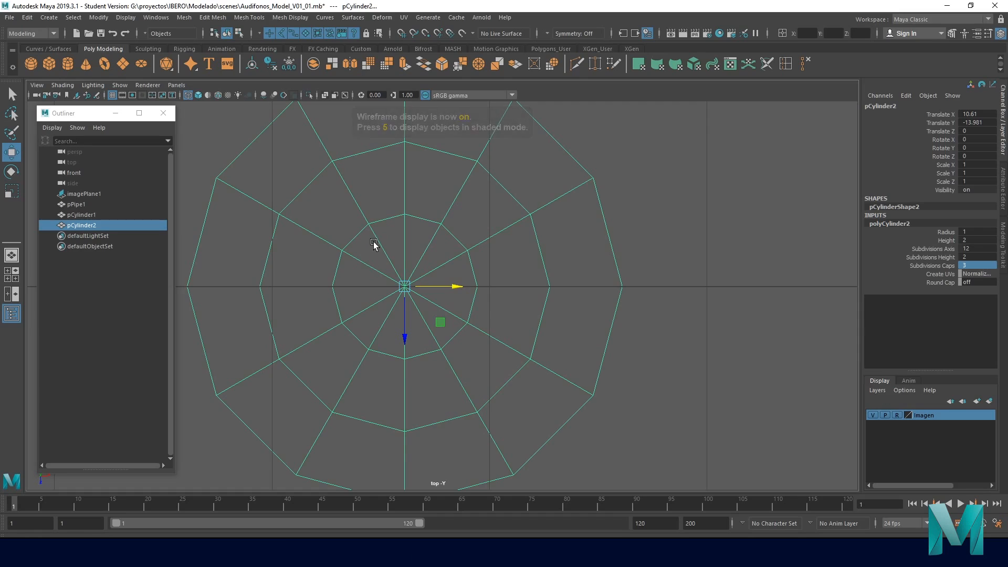
- Switch the cylinder to edge selection and select one inner radial edge at the centre of its cap
{"action": "right_click_drag", "start_coordinate": [377, 239], "coordinate": [369, 217]}
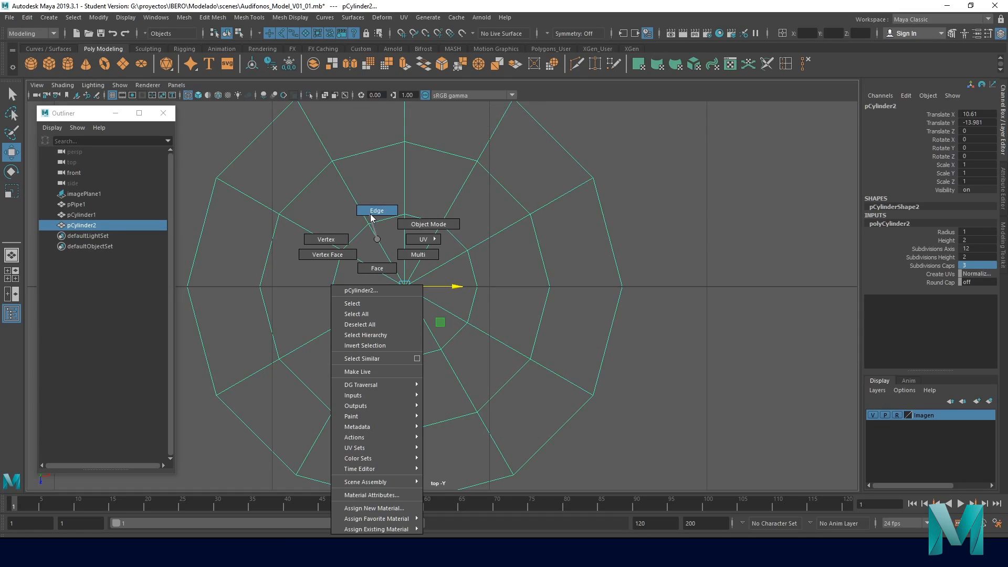
{"action": "right_click_drag", "start_coordinate": [370, 217], "coordinate": [371, 217]}
{"action": "left_click", "coordinate": [386, 229]}
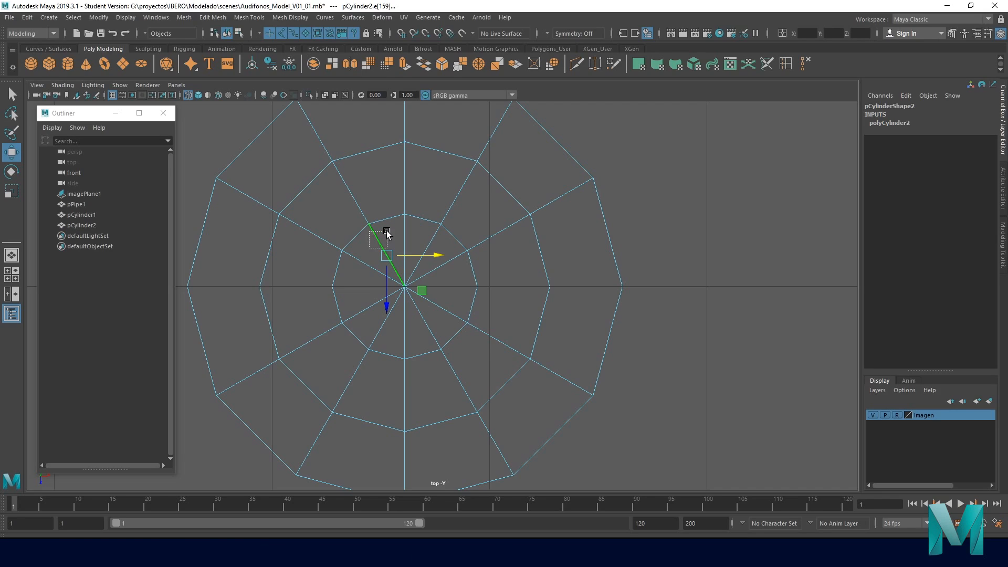
{"action": "left_click", "coordinate": [377, 240], "text": "shift"}
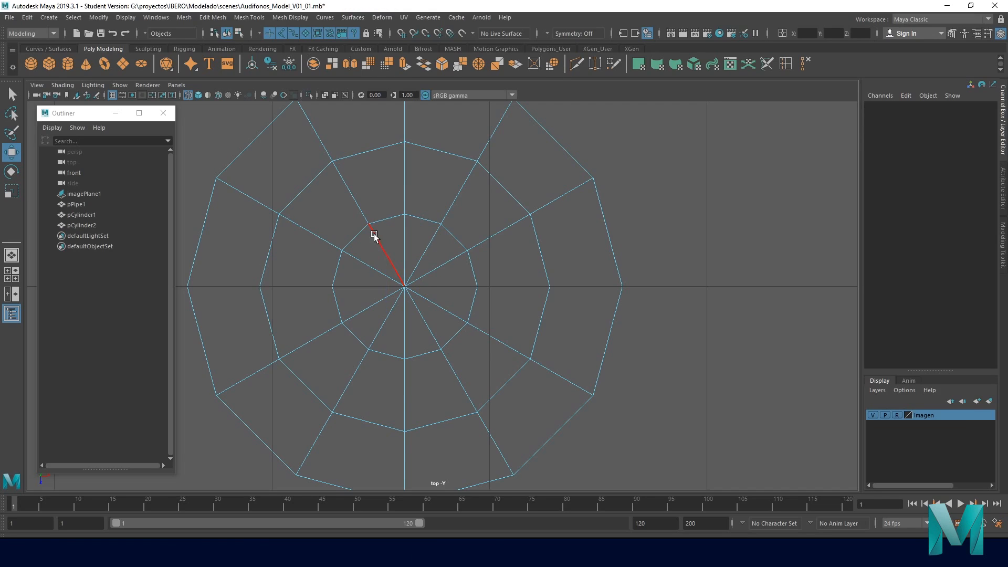
{"action": "left_click", "coordinate": [374, 238]}
- Inspect the cylinder's sides and lower cap edges in the perspective view, checking which radial edges are selected
{"action": "key", "text": "space"}
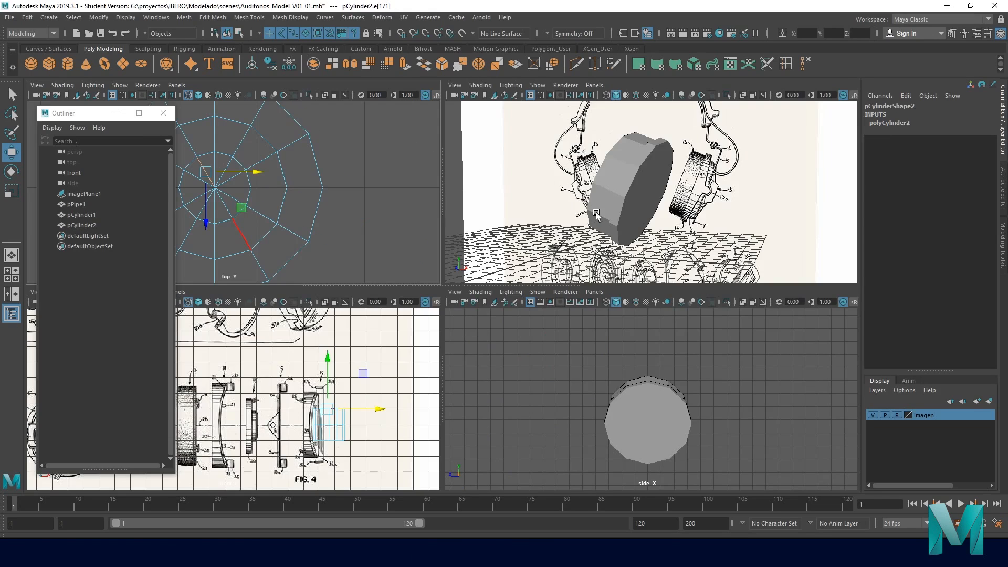
{"action": "key", "text": "space"}
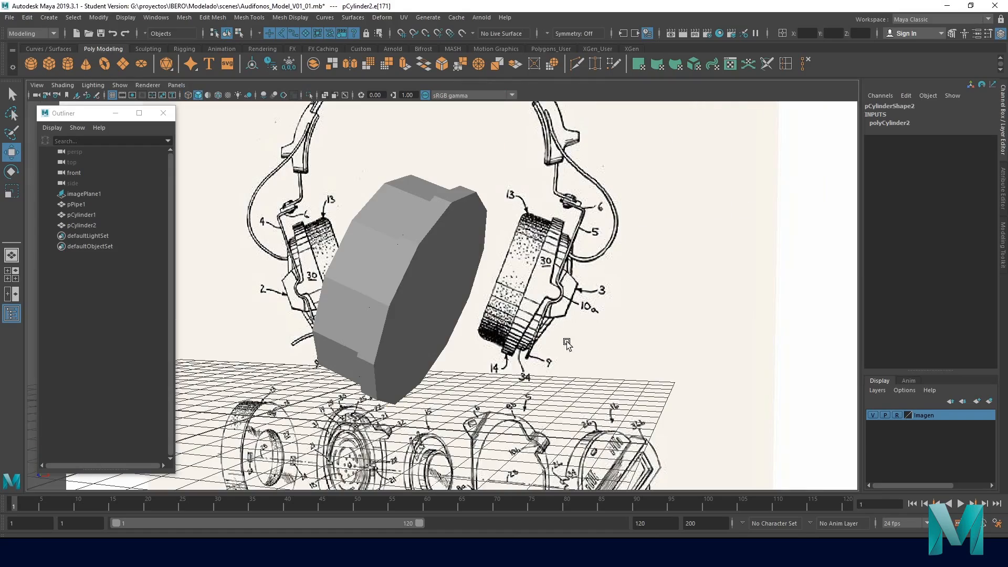
{"action": "right_click_drag", "start_coordinate": [569, 338], "coordinate": [511, 293], "text": "alt"}
{"action": "left_click_drag", "start_coordinate": [499, 293], "coordinate": [492, 276], "text": "alt"}
{"action": "middle_click_drag", "start_coordinate": [503, 333], "coordinate": [470, 172], "text": "alt"}
{"action": "right_click_drag", "start_coordinate": [470, 172], "coordinate": [744, 378], "text": "alt"}
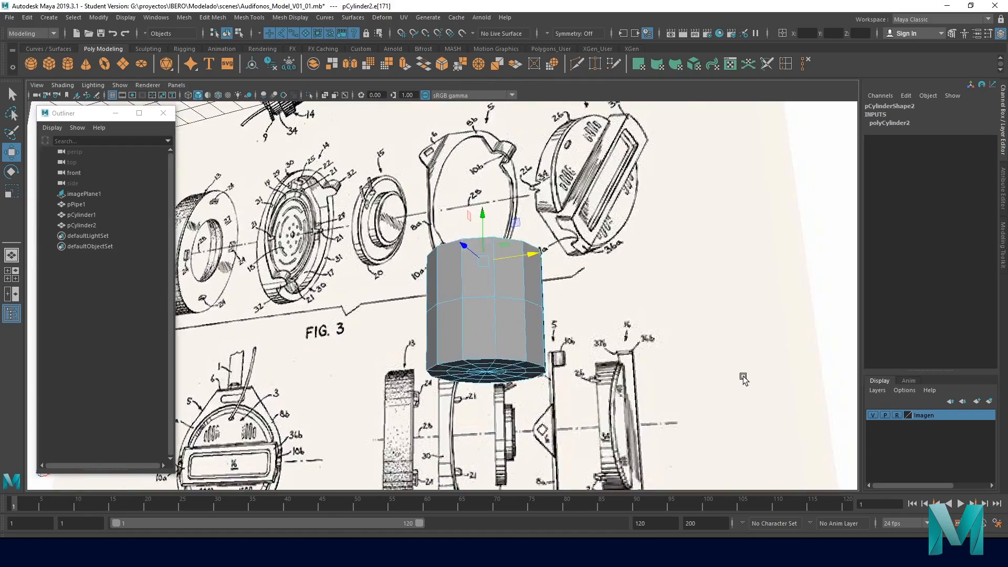
{"action": "left_click_drag", "start_coordinate": [744, 378], "coordinate": [735, 315], "text": "alt"}
{"action": "right_click_drag", "start_coordinate": [499, 123], "coordinate": [557, 152], "text": "alt"}
{"action": "middle_click_drag", "start_coordinate": [557, 152], "coordinate": [465, 260], "text": "alt"}
{"action": "scroll", "coordinate": [465, 259], "scroll_direction": "up", "scroll_amount": 2}
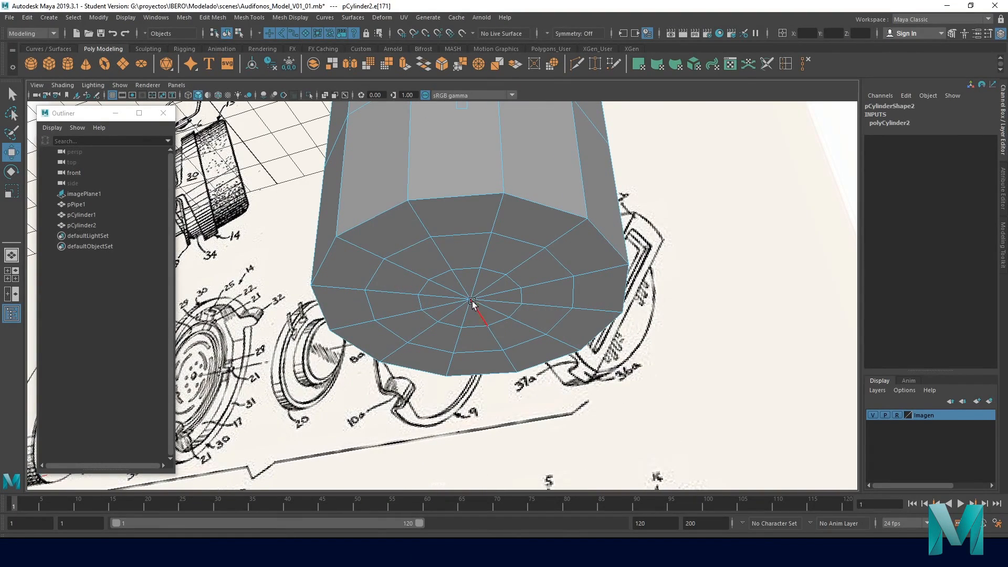
{"action": "left_click_drag", "start_coordinate": [472, 302], "coordinate": [525, 341], "text": "alt"}
{"action": "scroll", "coordinate": [527, 351], "scroll_direction": "down", "scroll_amount": 3}
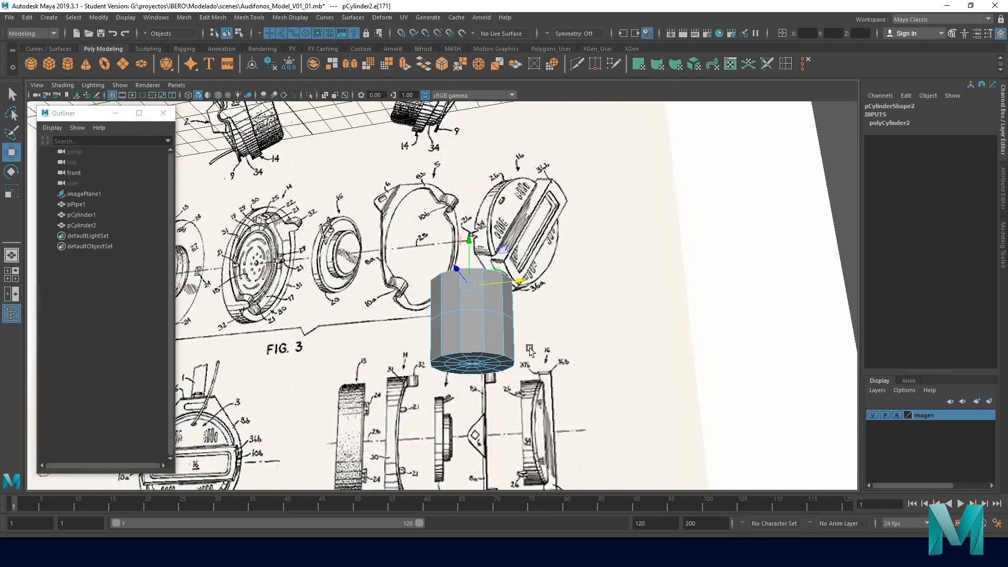
{"action": "scroll", "coordinate": [527, 351], "scroll_direction": "down", "scroll_amount": 4}
{"action": "key", "text": "space"}
{"action": "key", "text": "space"}
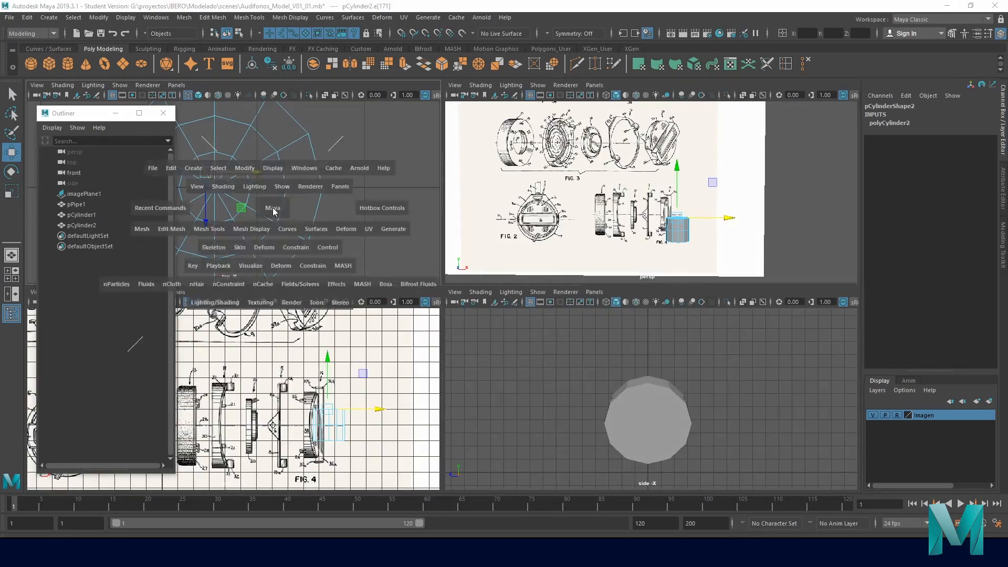
- Select the four inner radial edges flanking the vertical centre line on the cylinder's cap and delete them with Delete Edge
{"action": "scroll", "coordinate": [441, 282], "scroll_direction": "up", "scroll_amount": 5}
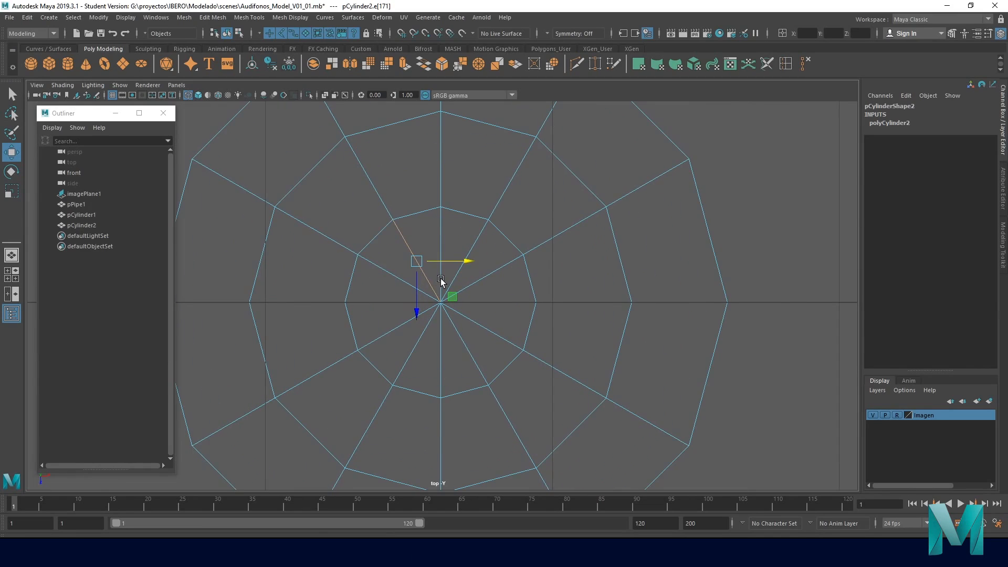
{"action": "left_click_drag", "start_coordinate": [394, 243], "coordinate": [414, 230]}
{"action": "left_click", "coordinate": [468, 233], "text": "shift"}
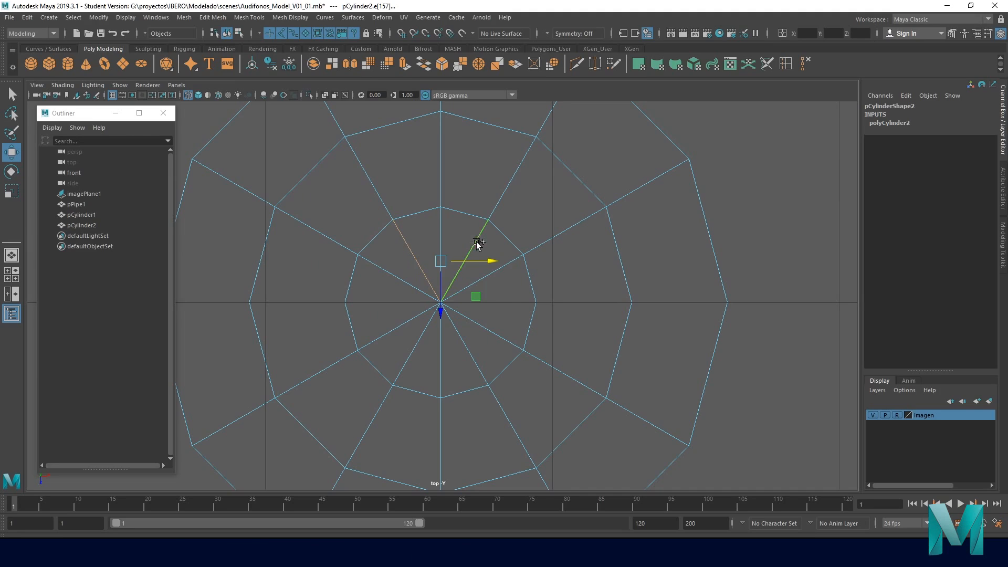
{"action": "left_click_drag", "start_coordinate": [505, 298], "coordinate": [507, 324], "text": "shift"}
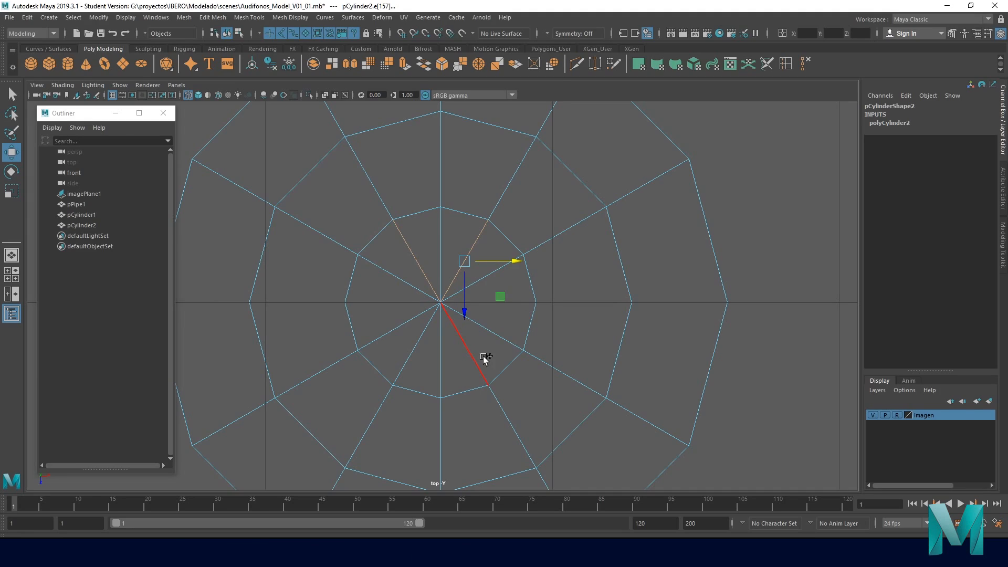
{"action": "left_click", "coordinate": [462, 368], "text": "shift"}
{"action": "left_click", "coordinate": [401, 362], "text": "shift"}
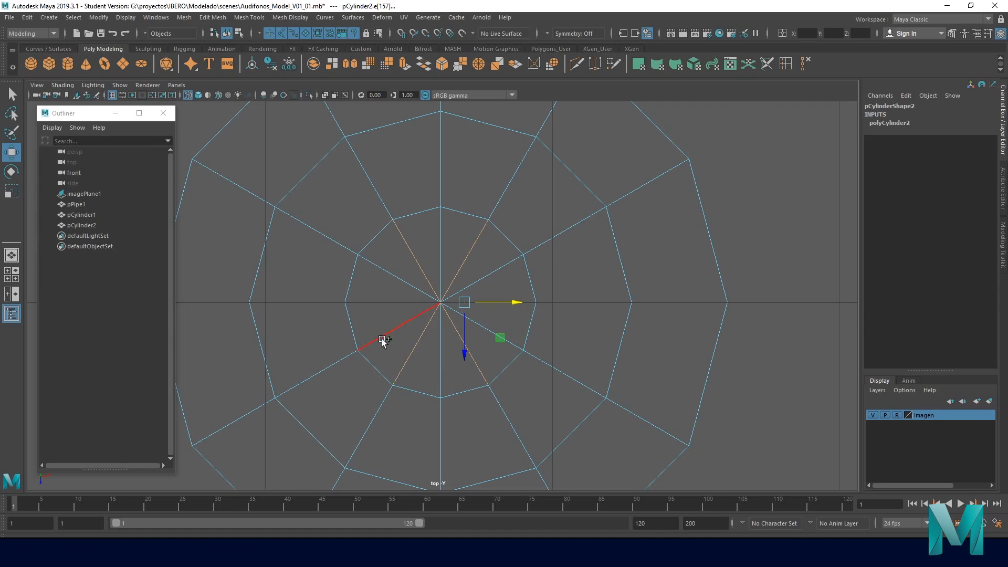
{"action": "left_click_drag", "start_coordinate": [375, 314], "coordinate": [369, 280], "text": "shift"}
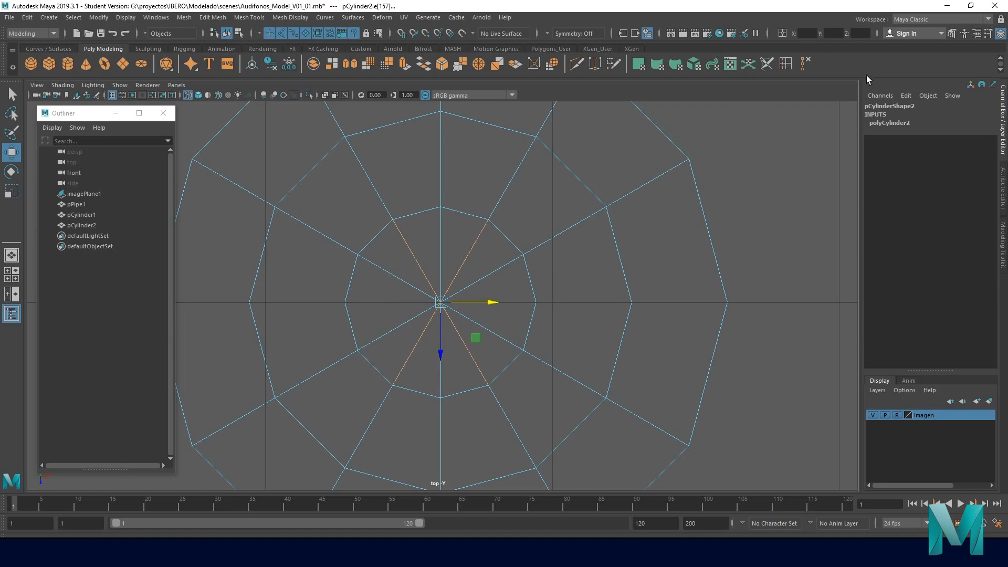
{"action": "left_click", "coordinate": [805, 64]}
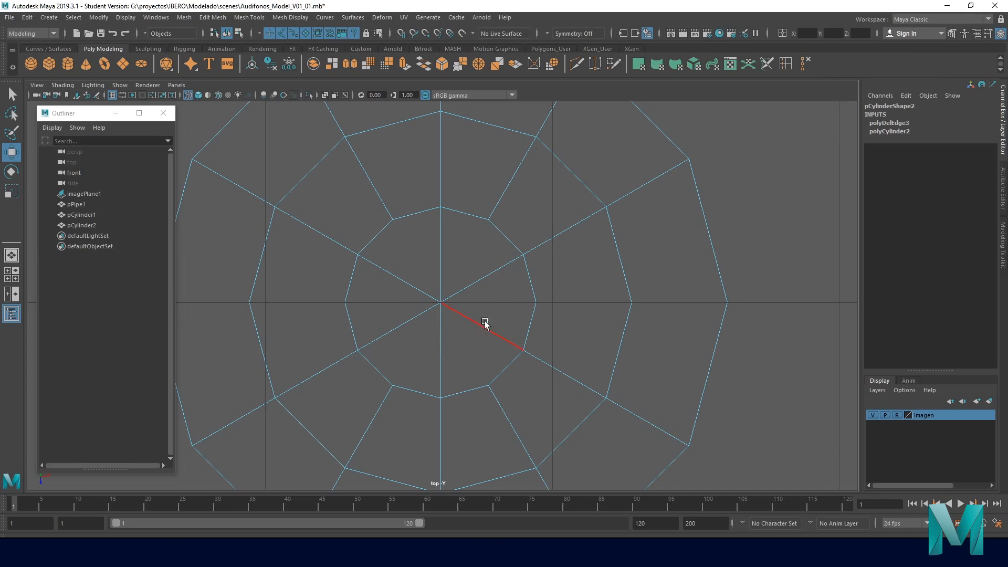
- Return the cylinder to object selection and, in the front view, move it along X to about 5.598 over part 15 of FIG. 4
{"action": "scroll", "coordinate": [589, 313], "scroll_direction": "down", "scroll_amount": 5}
{"action": "scroll", "coordinate": [583, 313], "scroll_direction": "down", "scroll_amount": 2}
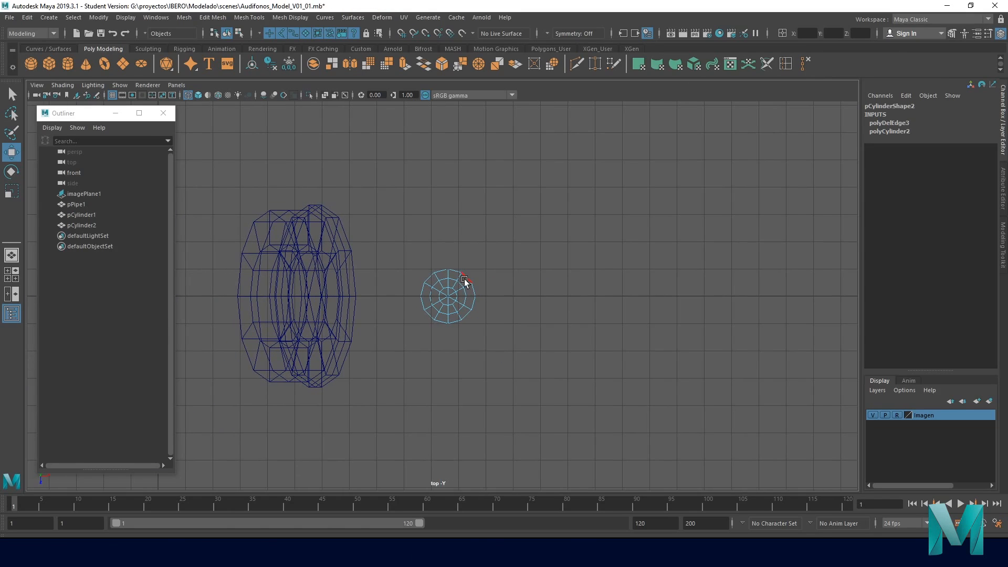
{"action": "right_click_drag", "start_coordinate": [465, 280], "coordinate": [508, 252]}
{"action": "key", "text": "space"}
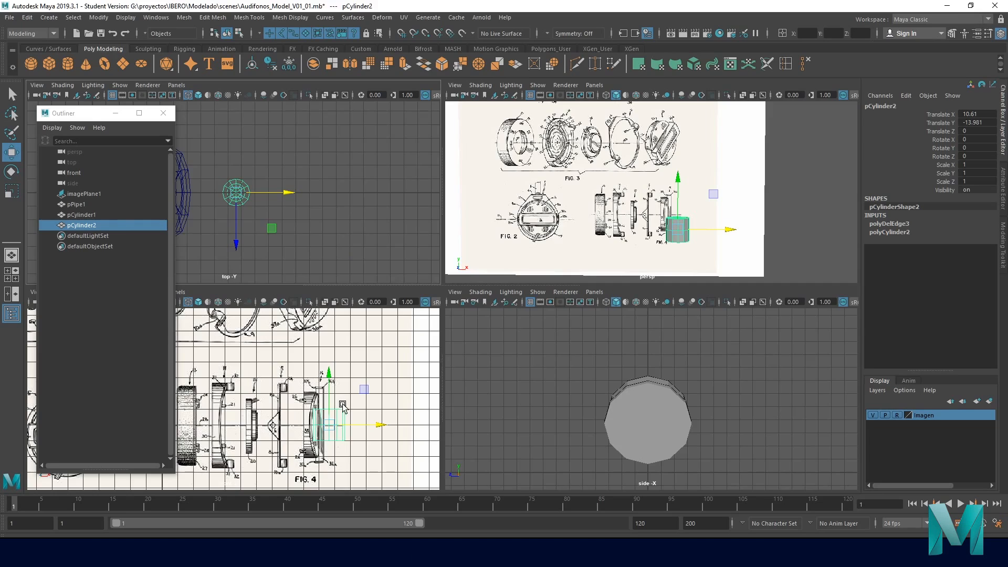
{"action": "key", "text": "space"}
{"action": "middle_click_drag", "start_coordinate": [468, 369], "coordinate": [445, 349], "text": "alt"}
{"action": "right_click_drag", "start_coordinate": [446, 348], "coordinate": [467, 346], "text": "alt"}
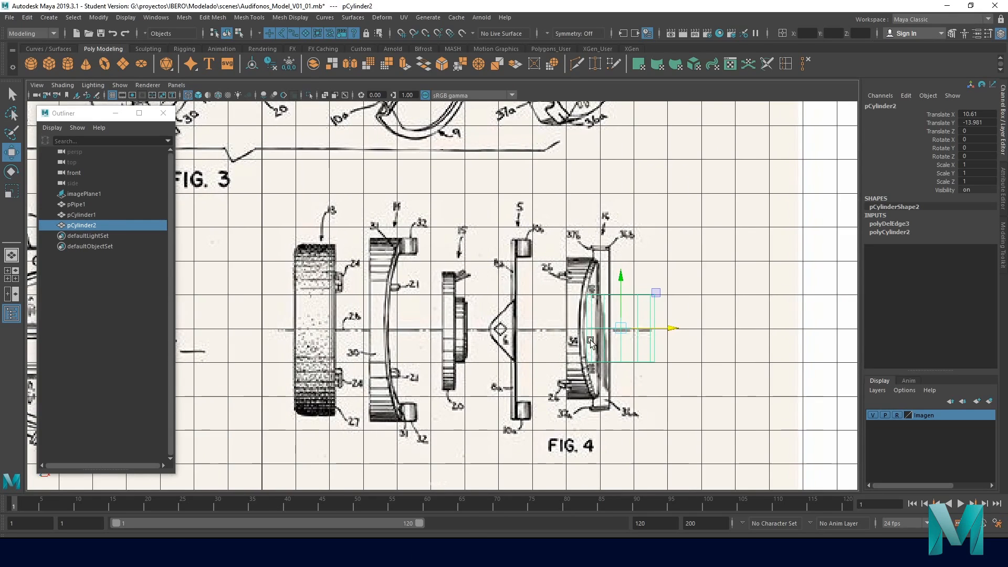
{"action": "left_click_drag", "start_coordinate": [669, 329], "coordinate": [500, 328]}
- Compare parts 15 and 16 in the FIG. 3 and FIG. 4 drawings with the cylinder's position
{"action": "middle_click_drag", "start_coordinate": [458, 333], "coordinate": [436, 324], "text": "alt"}
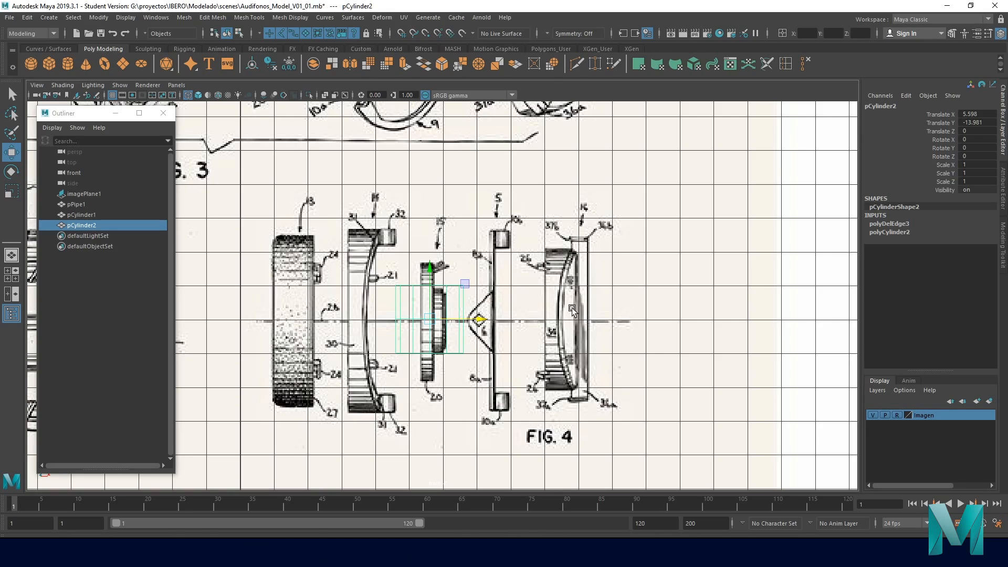
{"action": "scroll", "coordinate": [532, 362], "scroll_direction": "down", "scroll_amount": 2}
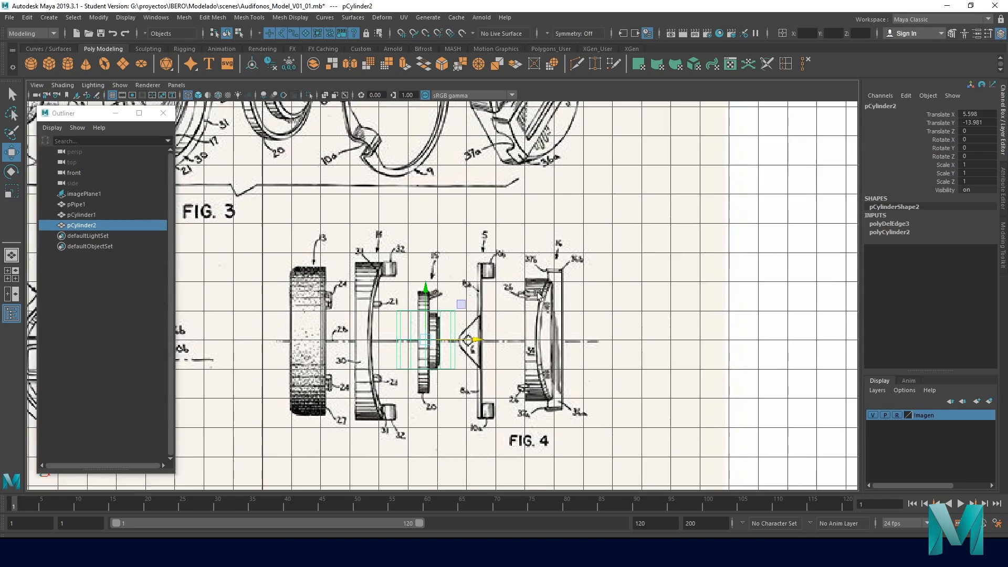
{"action": "middle_click_drag", "start_coordinate": [513, 382], "coordinate": [505, 307], "text": "alt"}
{"action": "middle_click_drag", "start_coordinate": [481, 177], "coordinate": [466, 312], "text": "alt"}
{"action": "scroll", "coordinate": [467, 311], "scroll_direction": "down", "scroll_amount": 1}
{"action": "scroll", "coordinate": [466, 311], "scroll_direction": "down", "scroll_amount": 1}
{"action": "middle_click_drag", "start_coordinate": [452, 274], "coordinate": [476, 278], "text": "alt"}
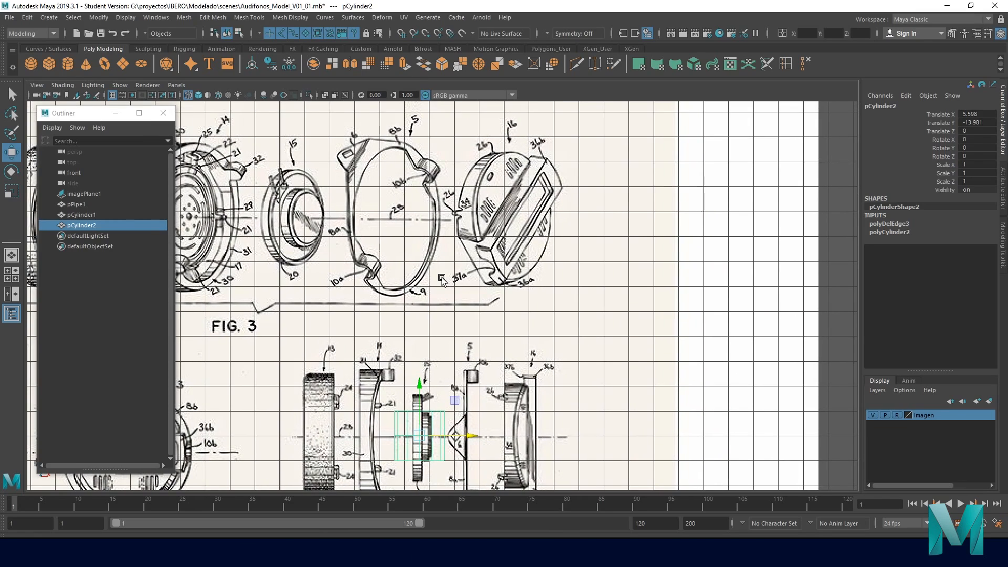
{"action": "middle_click_drag", "start_coordinate": [443, 279], "coordinate": [439, 199], "text": "alt"}
{"action": "scroll", "coordinate": [438, 200], "scroll_direction": "up", "scroll_amount": 1}
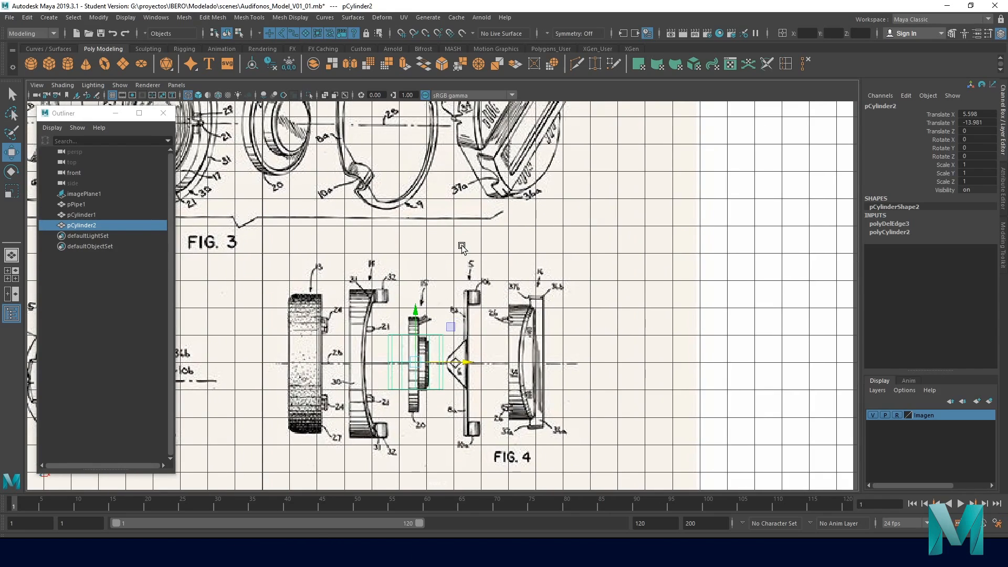
{"action": "scroll", "coordinate": [472, 294], "scroll_direction": "down", "scroll_amount": 1}
{"action": "middle_click_drag", "start_coordinate": [465, 310], "coordinate": [461, 295], "text": "alt"}
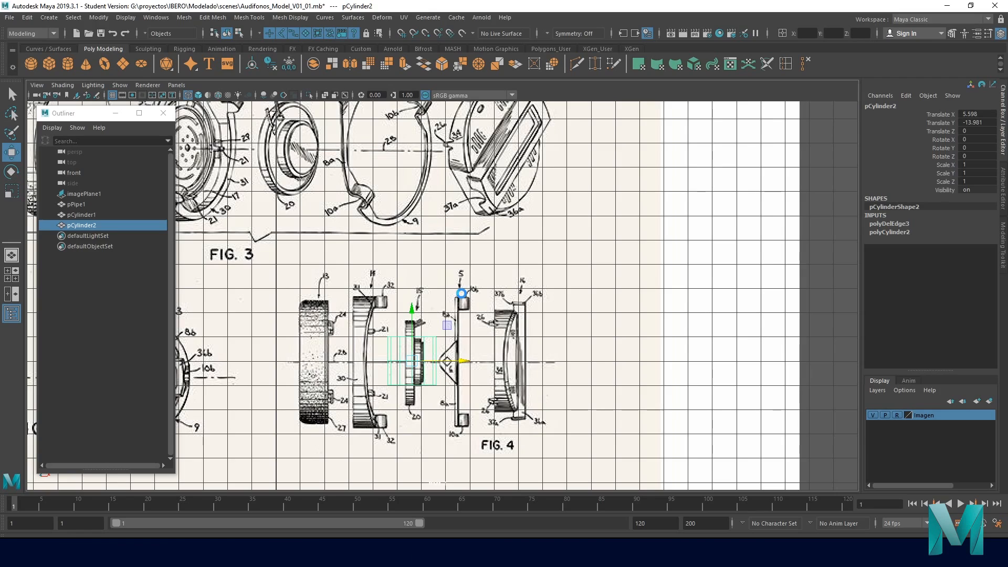
- Duplicate the cylinder, move the copy to about X 10.166 over part 16 of FIG. 4, and reselect the original
{"action": "key", "text": "ctrl+d"}
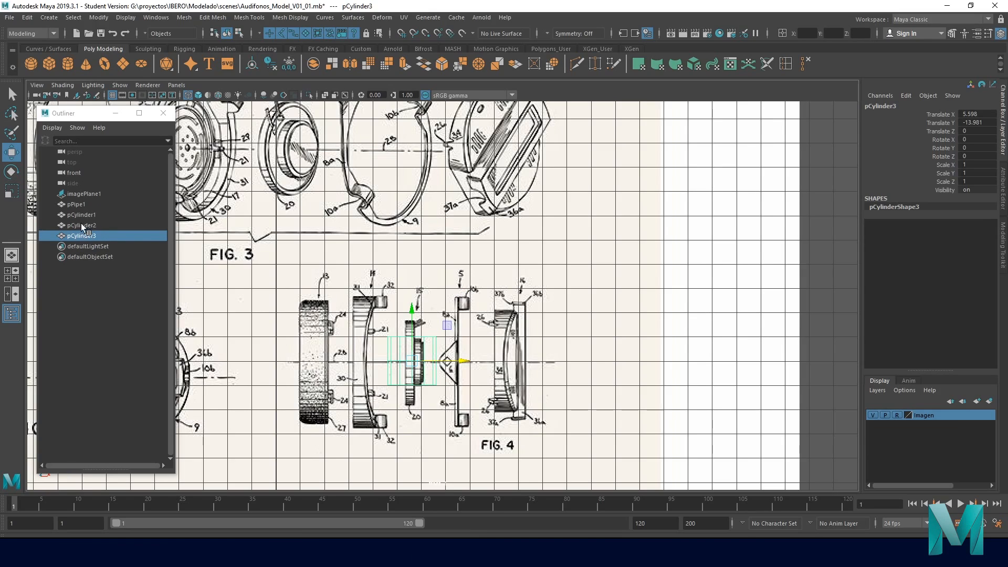
{"action": "left_click_drag", "start_coordinate": [462, 362], "coordinate": [574, 363]}
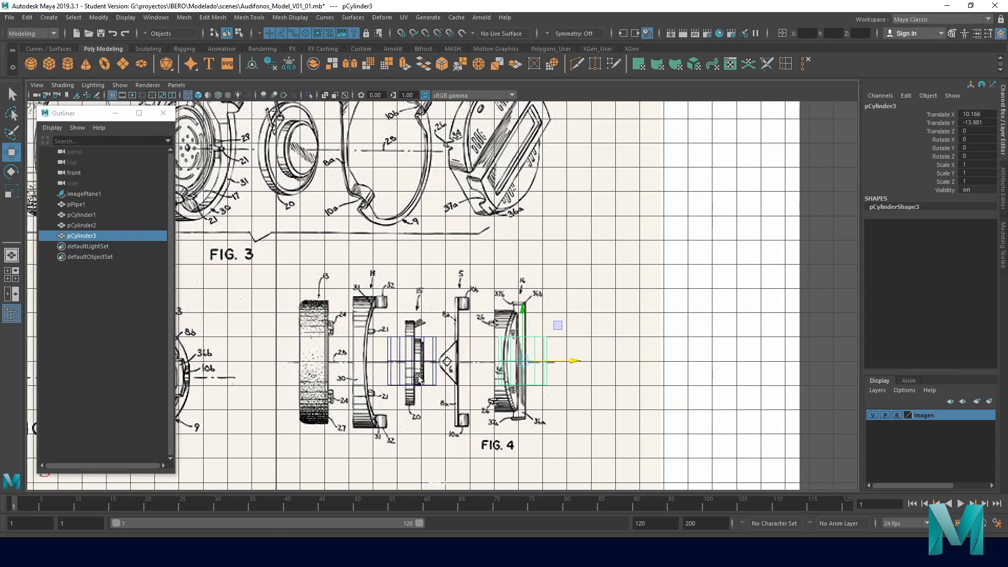
{"action": "left_click", "coordinate": [416, 356]}
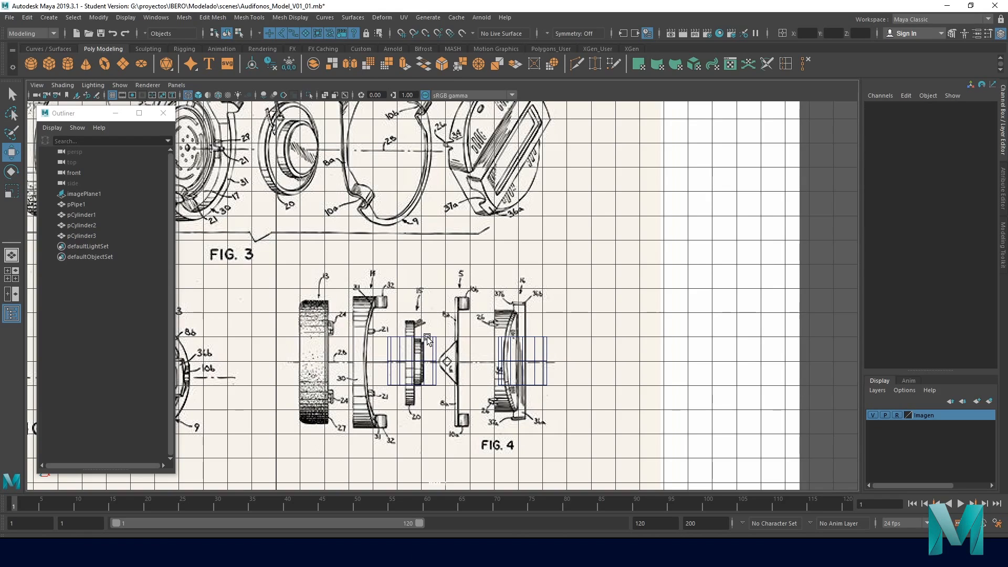
{"action": "left_click", "coordinate": [427, 339]}
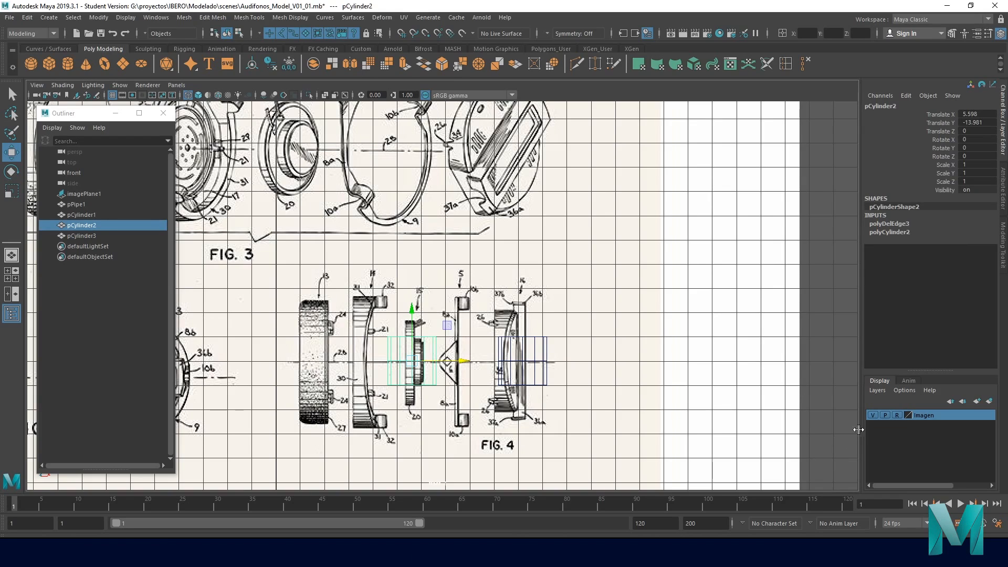
- With the Imagen layer hidden, duplicate pCylinder2 in place and raise the original to about Y -9.716 to separate the two
{"action": "left_click", "coordinate": [872, 415]}
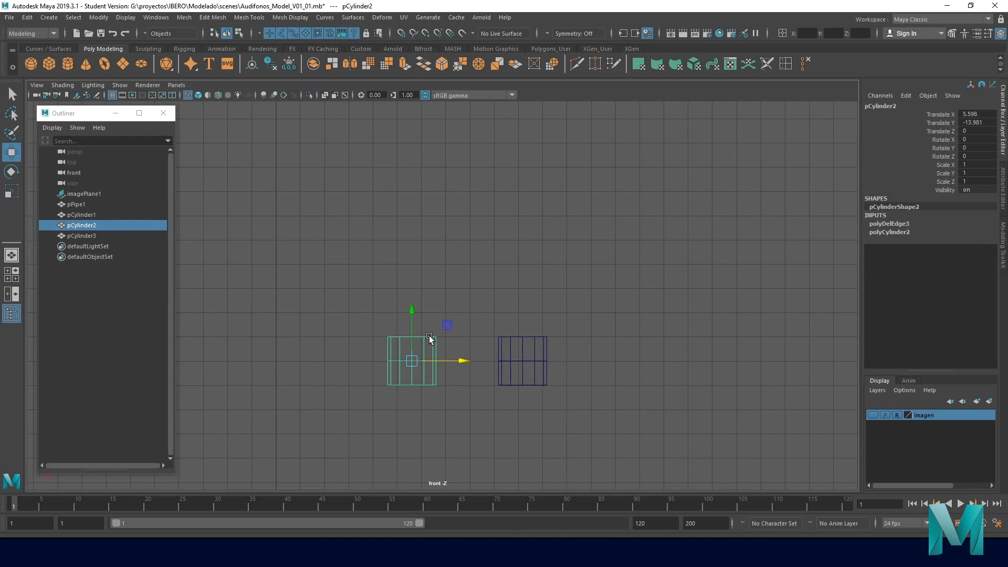
{"action": "key", "text": "ctrl+d"}
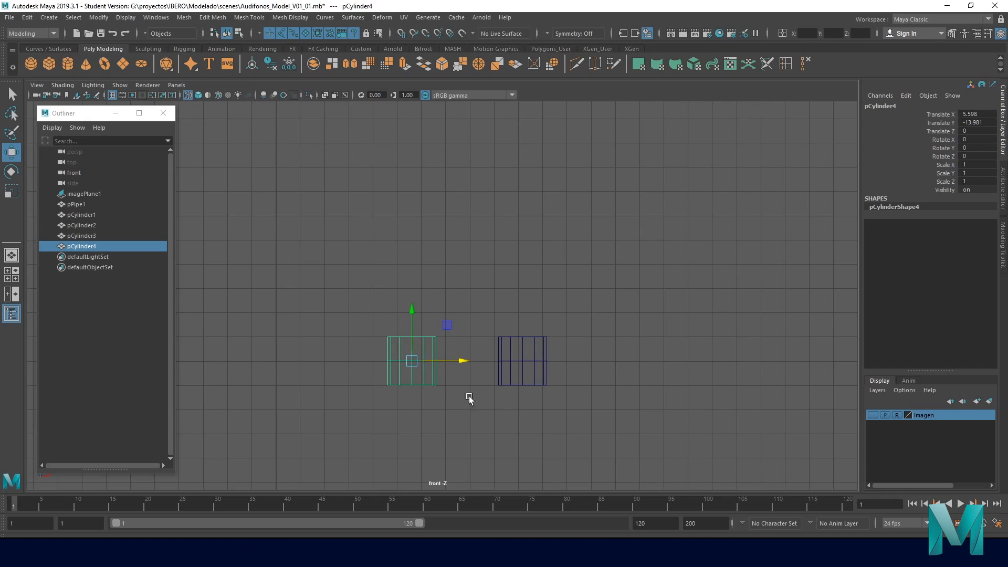
{"action": "left_click", "coordinate": [414, 424]}
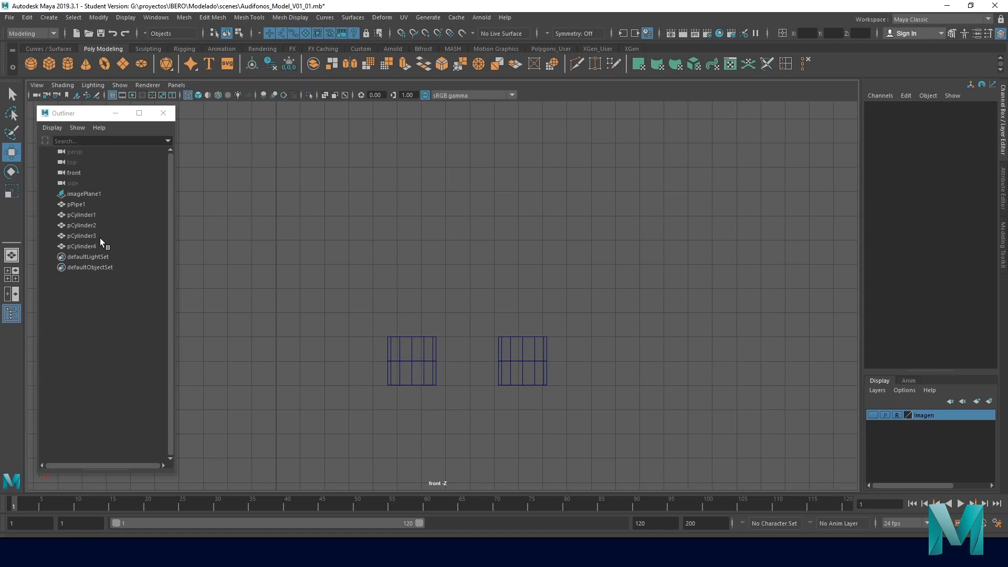
{"action": "left_click", "coordinate": [420, 362]}
{"action": "left_click_drag", "start_coordinate": [407, 308], "coordinate": [412, 205]}
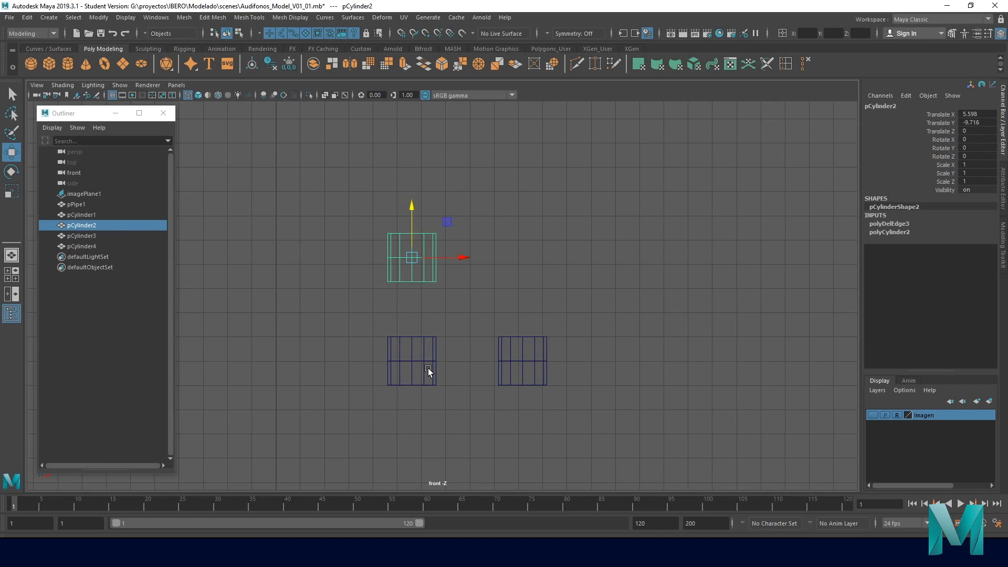
- Undo the original cylinder's upward move and the in-place duplication
{"action": "key", "text": "ctrl+z"}
{"action": "key", "text": "ctrl+z"}
{"action": "key", "text": "ctrl+z"}
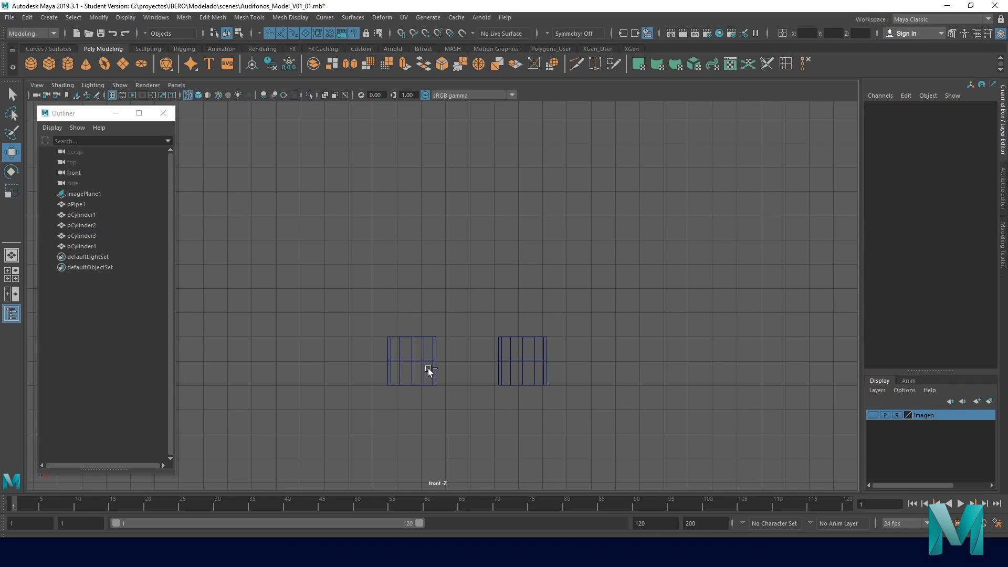
{"action": "key", "text": "ctrl+z"}
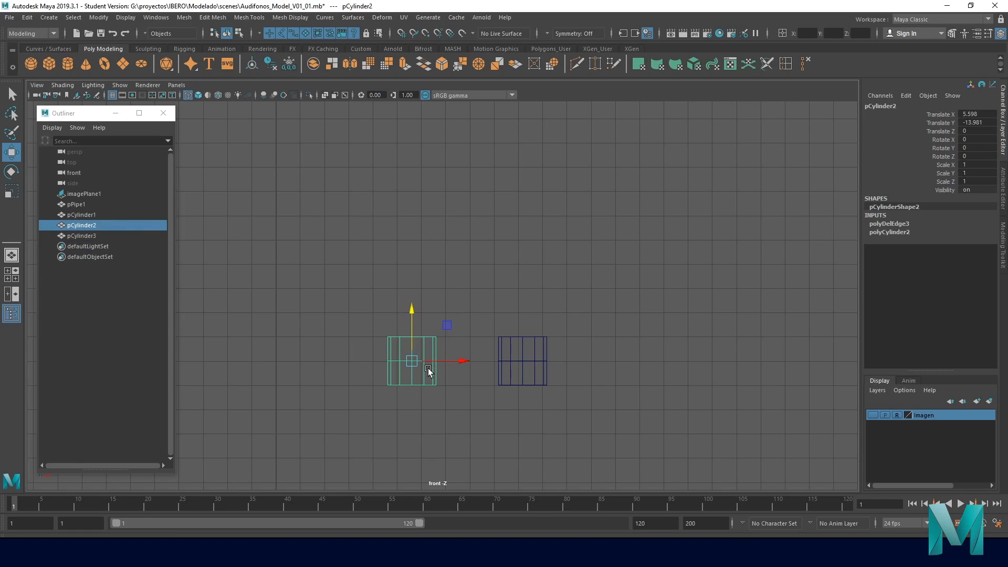
- Try raising pCylinder2 to check for an overlapping copy, and undo the move
{"action": "left_click", "coordinate": [306, 341]}
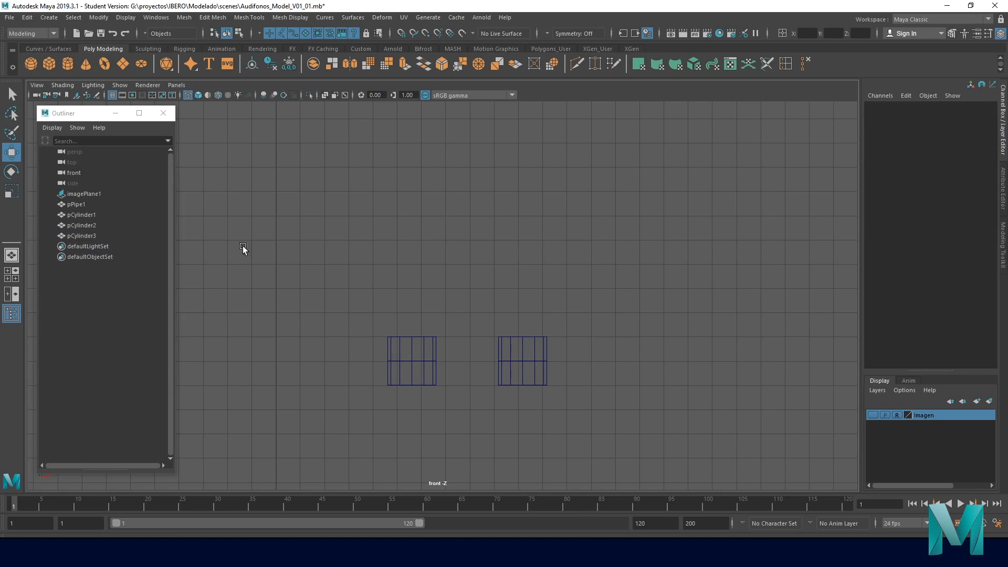
{"action": "left_click", "coordinate": [394, 342]}
{"action": "left_click_drag", "start_coordinate": [412, 313], "coordinate": [425, 215]}
{"action": "key", "text": "ctrl+z"}
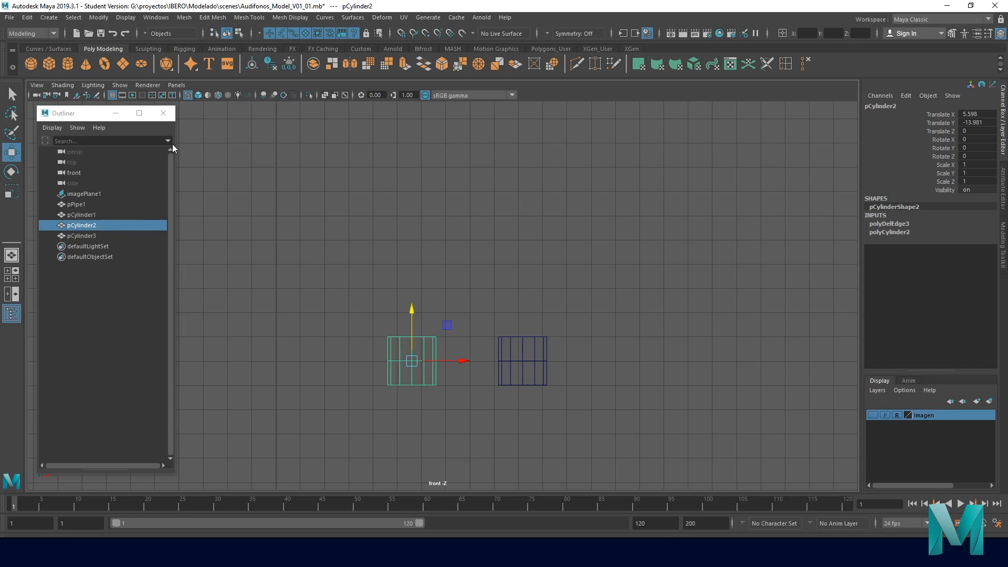
- Close the Outliner and open it again
{"action": "left_click", "coordinate": [163, 113]}
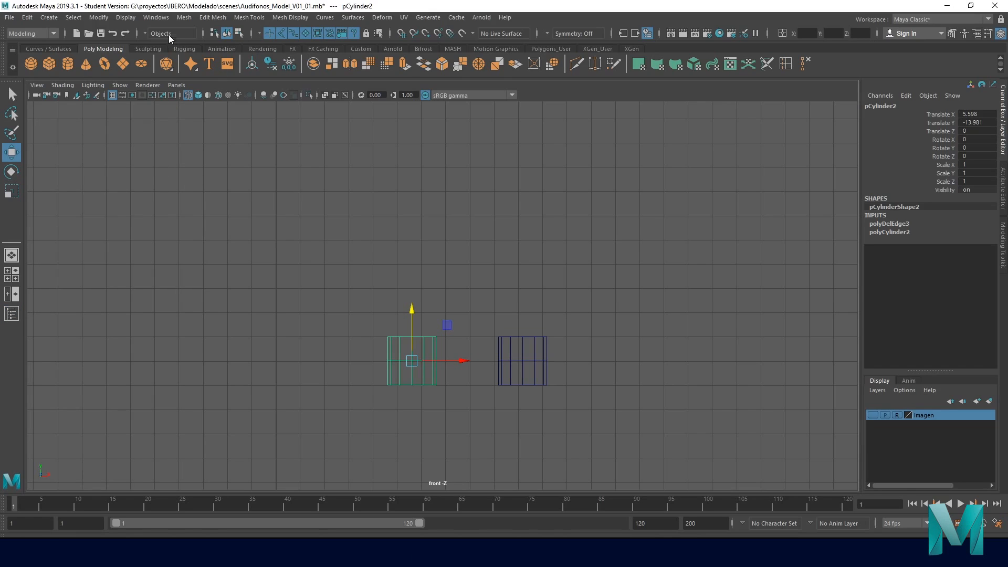
{"action": "left_click", "coordinate": [162, 20]}
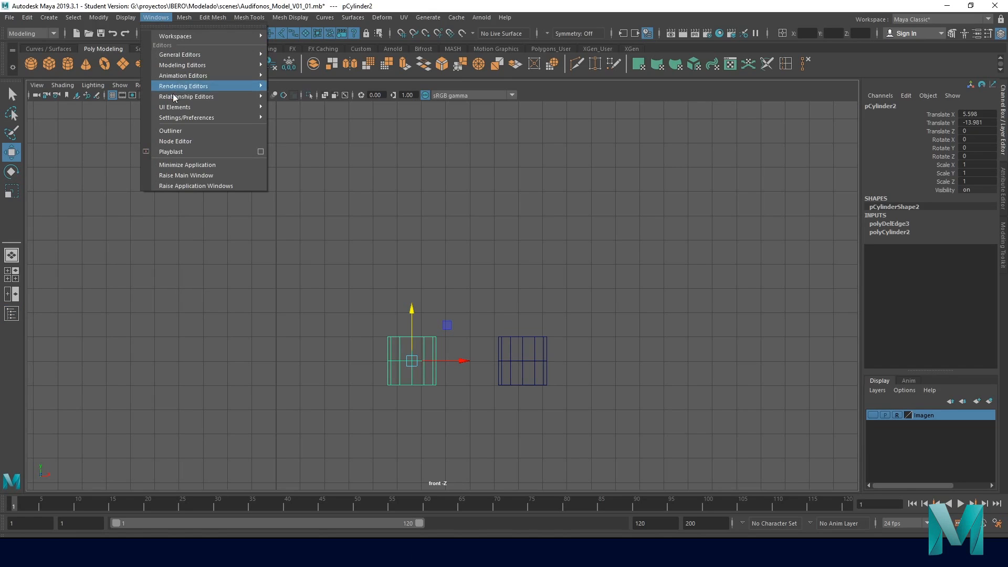
{"action": "left_click", "coordinate": [190, 131]}
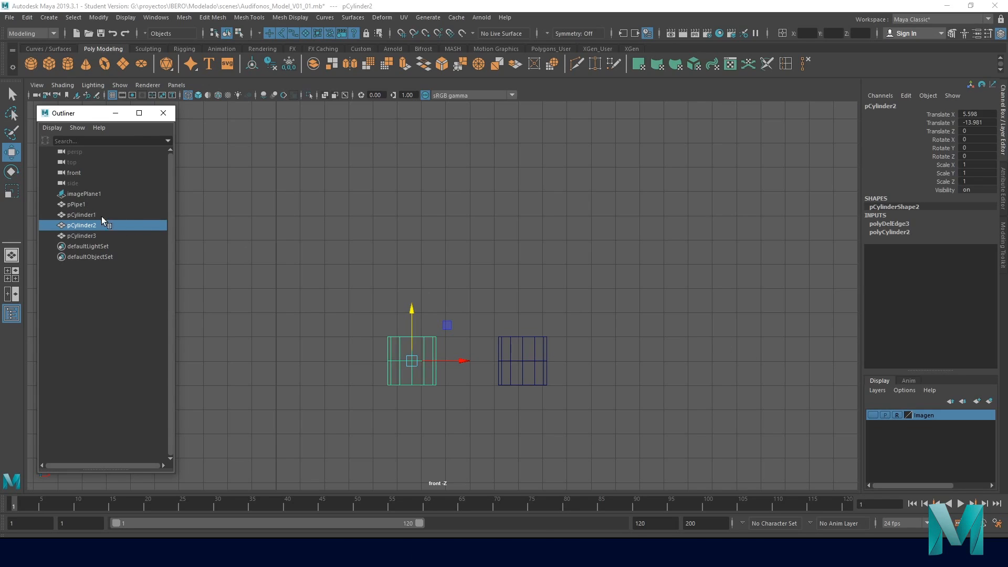
- Select pPipe1, pCylinder1, pCylinder2 and pCylinder3 in turn from the Outliner to locate each object in the scene
{"action": "left_click", "coordinate": [84, 207]}
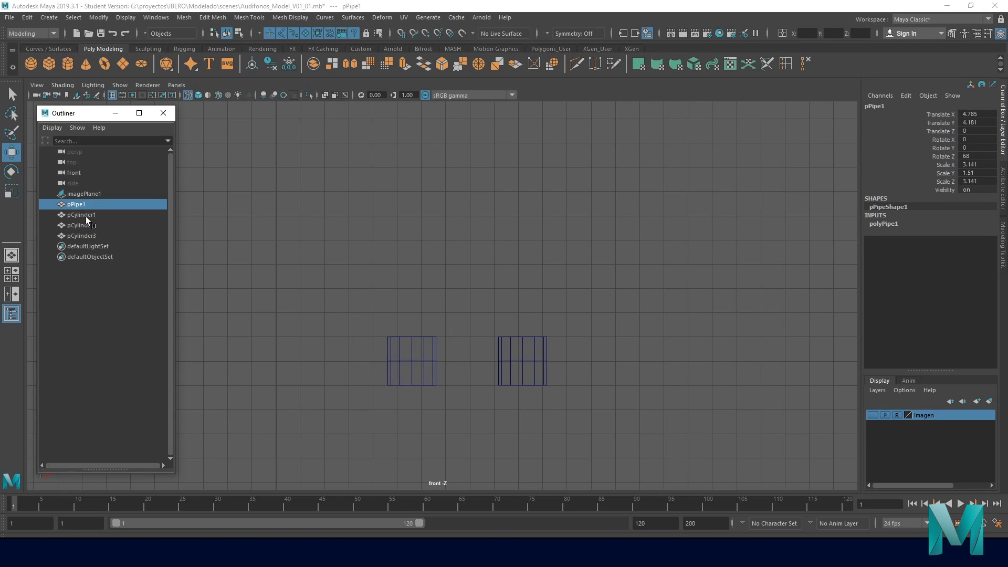
{"action": "left_click", "coordinate": [86, 216]}
{"action": "left_click", "coordinate": [81, 224]}
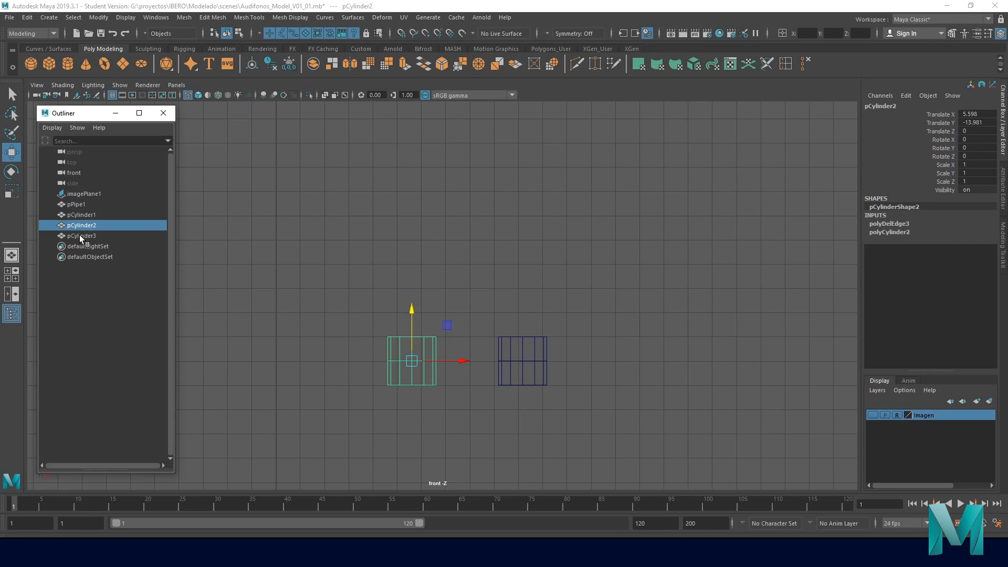
{"action": "left_click", "coordinate": [80, 234]}
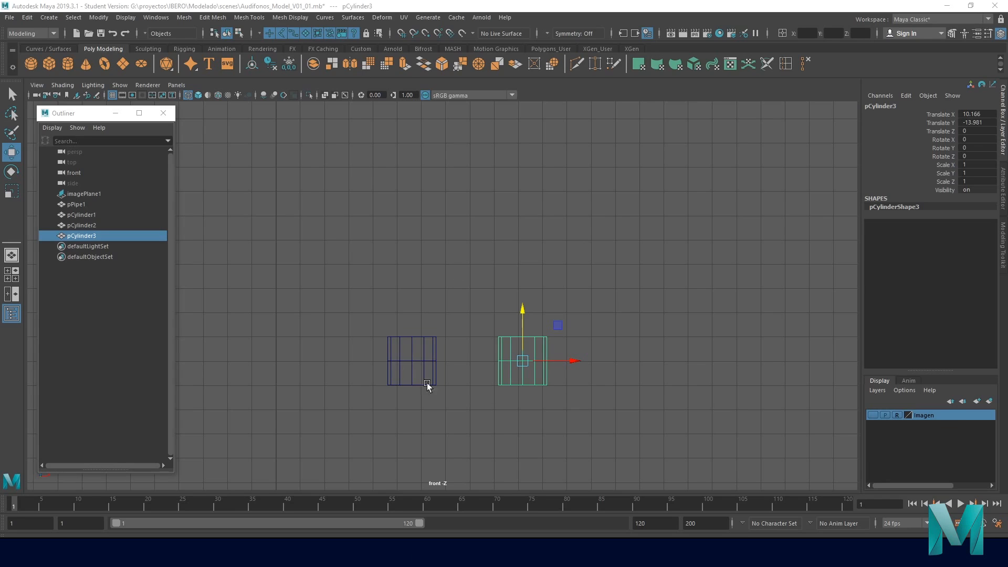
- Show the Imagen reference layer again and select pCylinder2 over part 15 of FIG. 4
{"action": "left_click", "coordinate": [872, 415]}
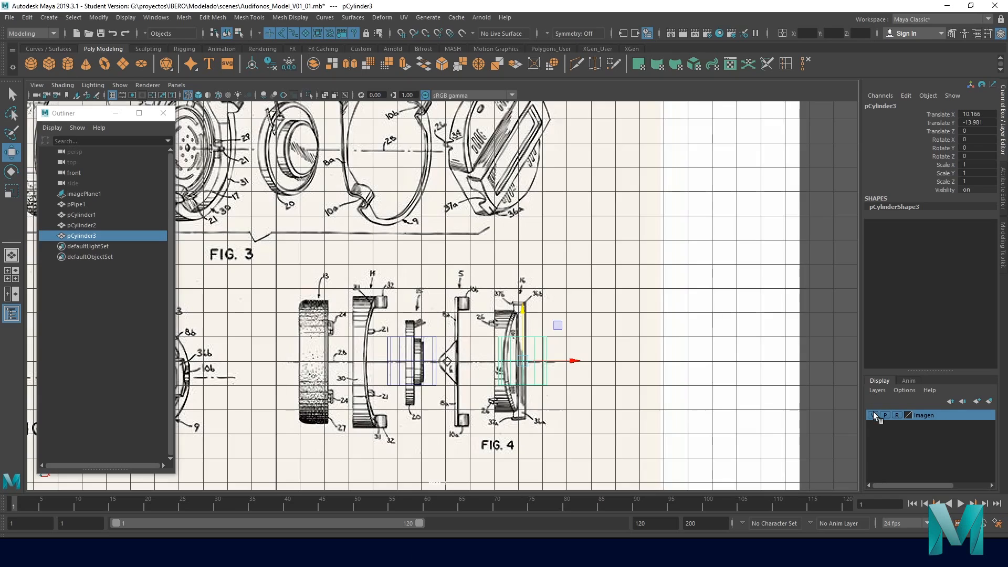
{"action": "scroll", "coordinate": [428, 358], "scroll_direction": "up", "scroll_amount": 5}
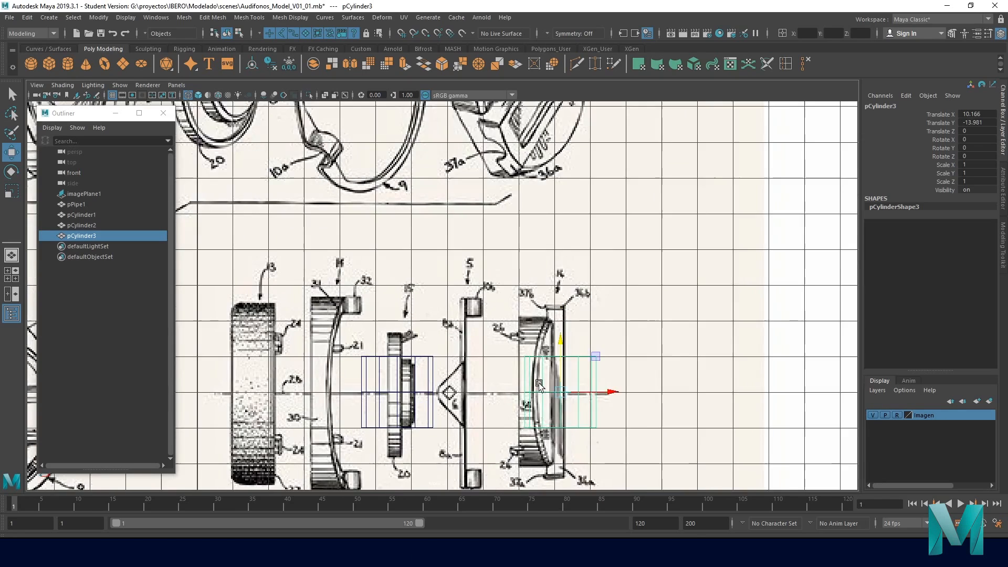
{"action": "left_click", "coordinate": [479, 303]}
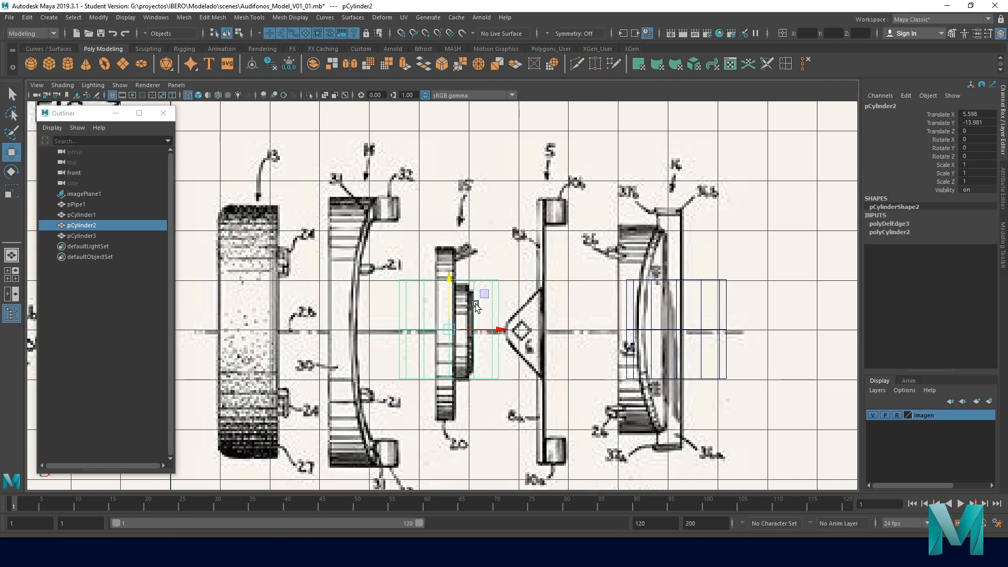
- Rotate pCylinder2 onto its side by setting its Z rotation to 90
{"action": "left_click", "coordinate": [11, 172]}
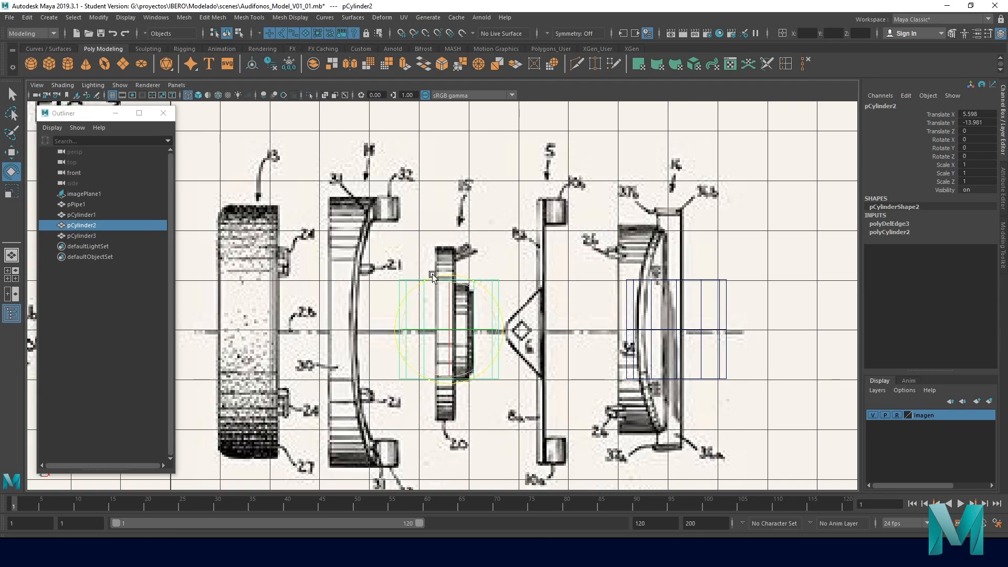
{"action": "left_click_drag", "start_coordinate": [476, 291], "coordinate": [489, 359]}
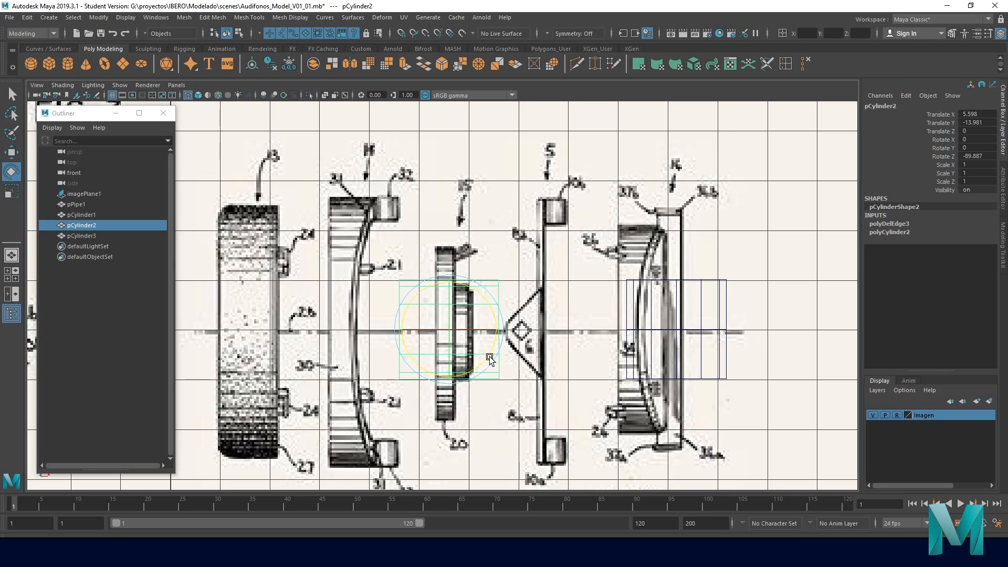
{"action": "double_click", "coordinate": [989, 156]}
{"action": "type", "text": "90"}
{"action": "key", "text": "Return"}
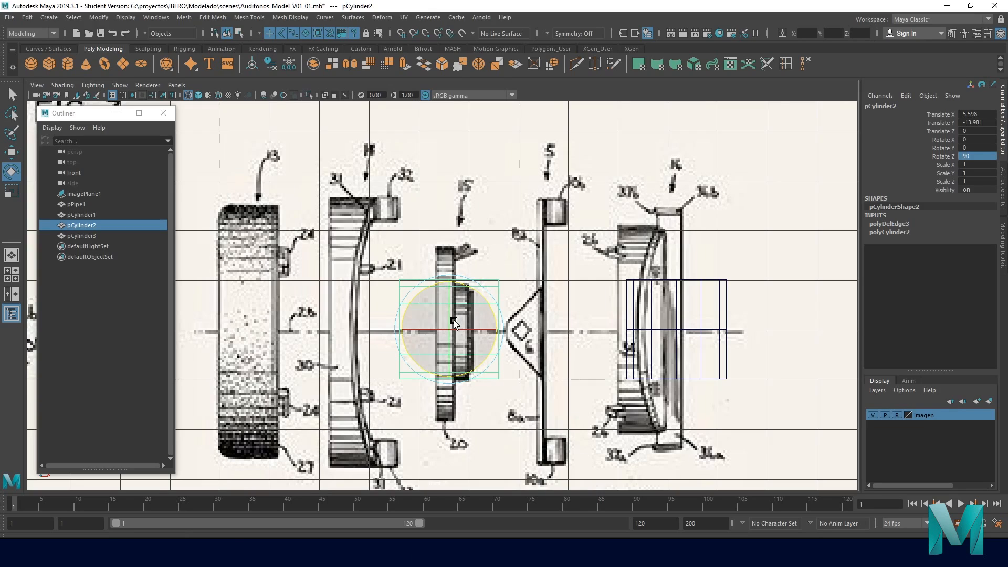
- Move pCylinder2 onto the centerline of part 15 in FIG. 4, at about X 5.686 and Y -14.046
{"action": "scroll", "coordinate": [488, 278], "scroll_direction": "up", "scroll_amount": 3}
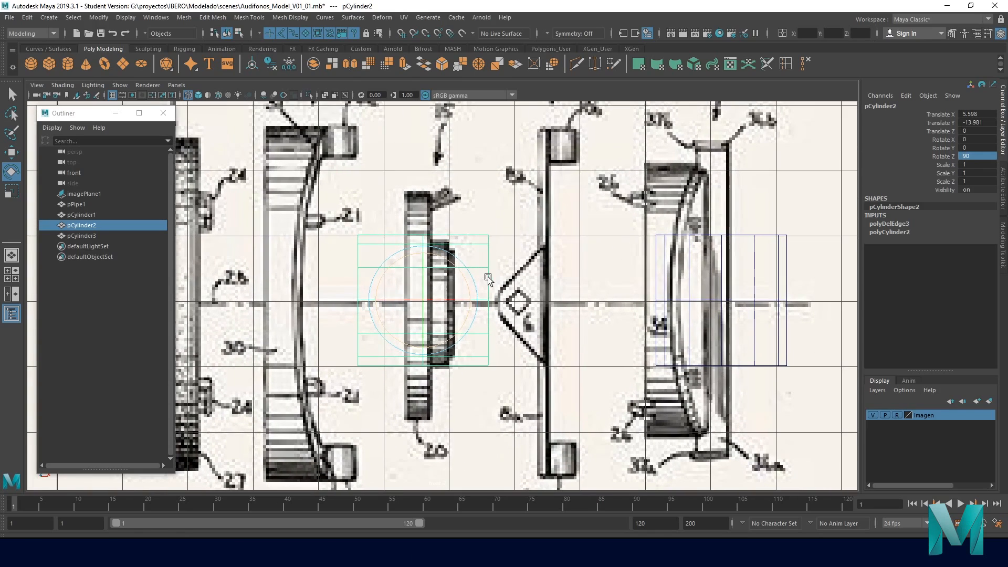
{"action": "key", "text": "w"}
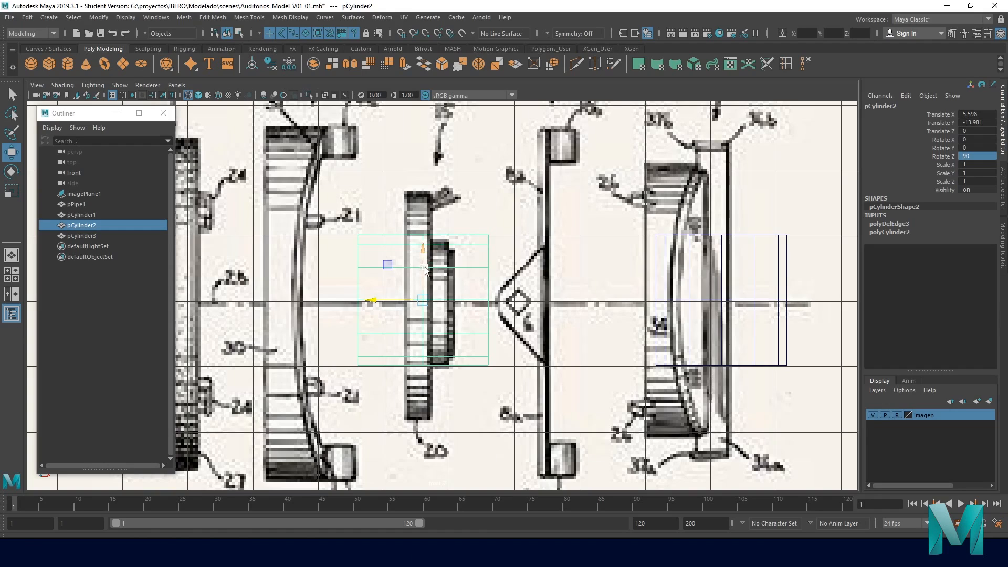
{"action": "left_click_drag", "start_coordinate": [418, 250], "coordinate": [418, 254]}
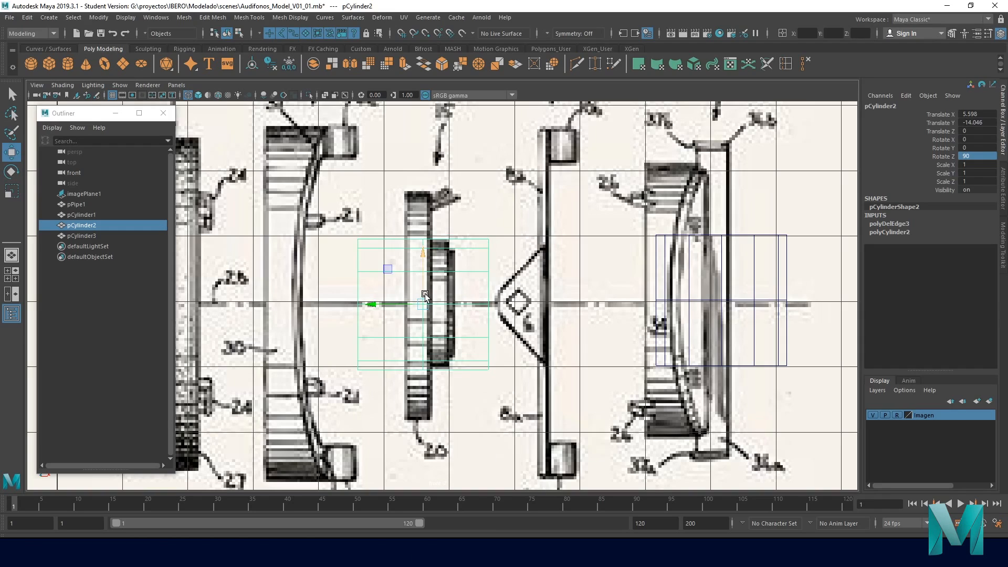
{"action": "left_click_drag", "start_coordinate": [371, 304], "coordinate": [309, 300]}
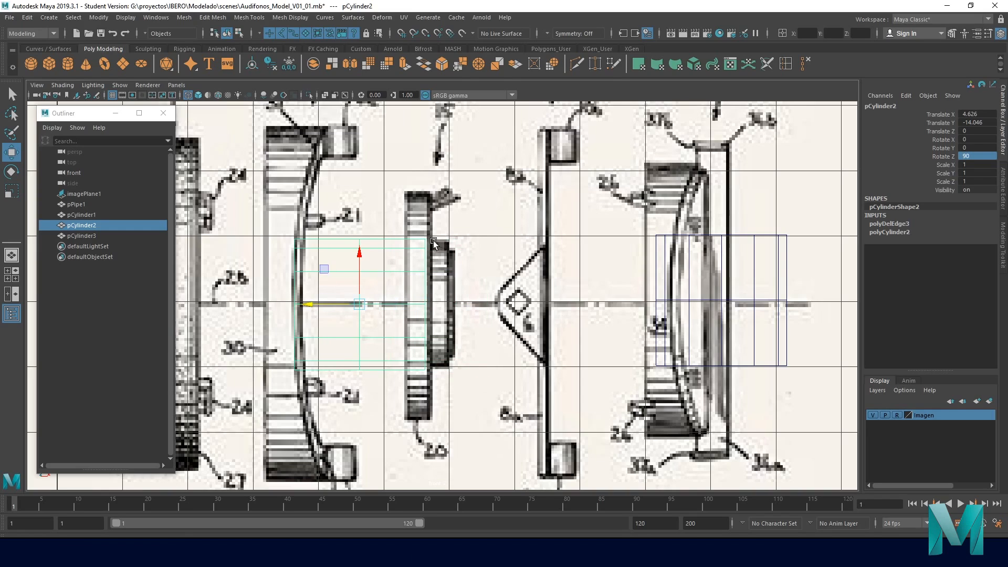
{"action": "left_click_drag", "start_coordinate": [308, 304], "coordinate": [377, 313]}
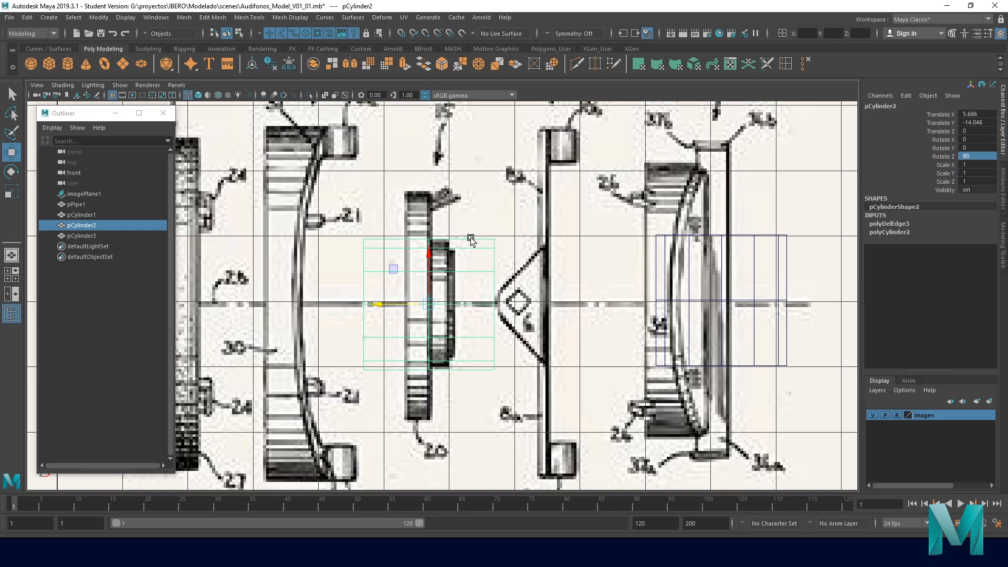
- Move the end vertices of pCylinder2 inward to thin the disc, and shift all its vertices over the smaller ring of part 15
{"action": "right_click", "coordinate": [471, 240]}
{"action": "right_click_drag", "start_coordinate": [471, 239], "coordinate": [422, 239]}
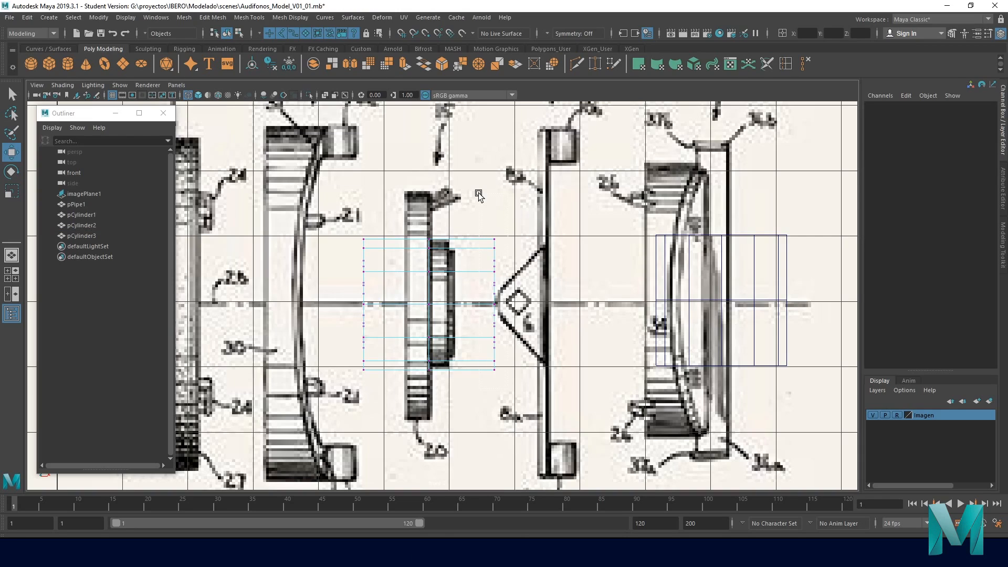
{"action": "right_click_drag", "start_coordinate": [469, 239], "coordinate": [419, 239]}
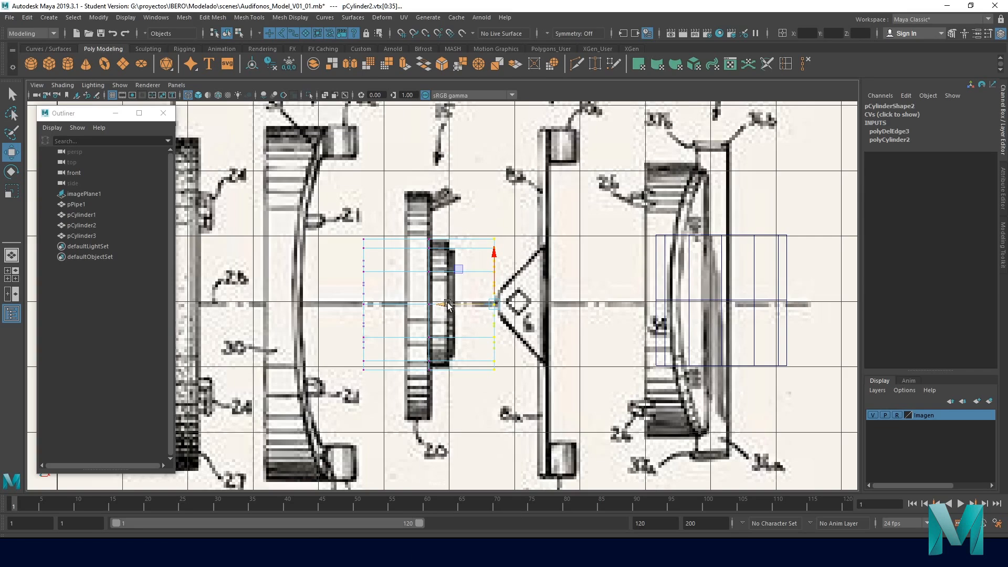
{"action": "left_click_drag", "start_coordinate": [447, 304], "coordinate": [399, 302]}
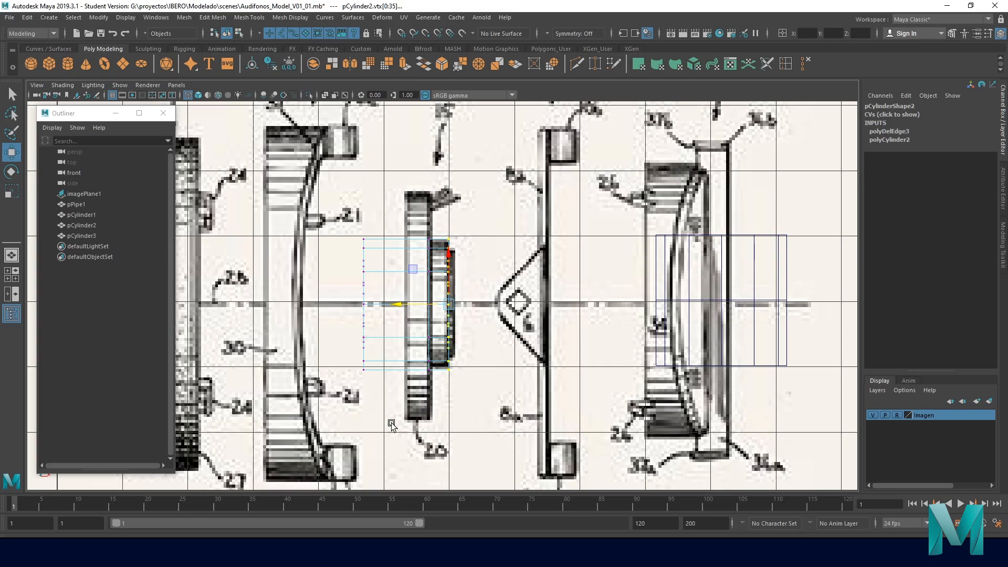
{"action": "left_click_drag", "start_coordinate": [388, 413], "coordinate": [344, 203]}
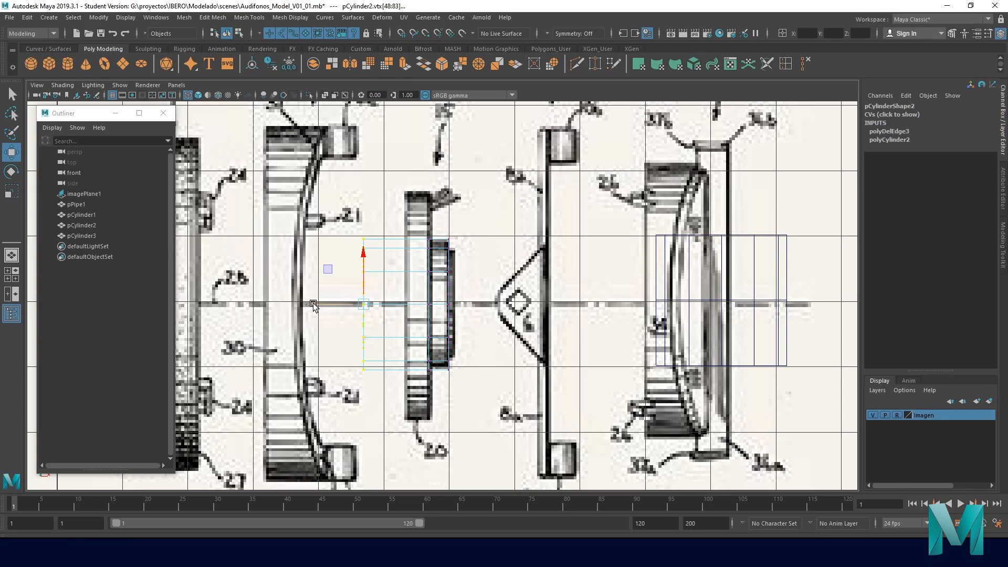
{"action": "left_click_drag", "start_coordinate": [314, 305], "coordinate": [357, 306]}
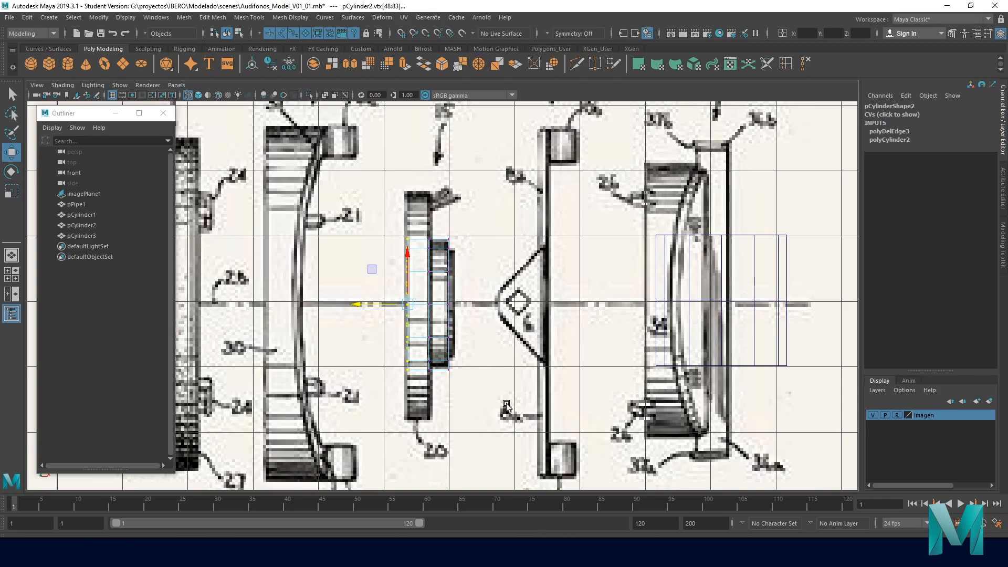
{"action": "left_click_drag", "start_coordinate": [476, 394], "coordinate": [363, 187]}
{"action": "left_click_drag", "start_coordinate": [378, 304], "coordinate": [387, 304]}
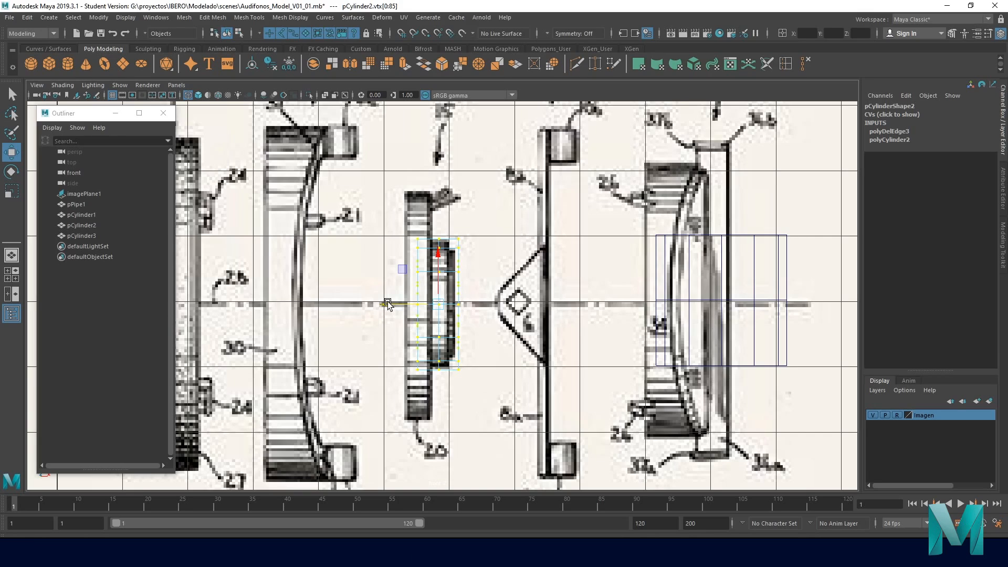
- Scale pCylinder2 to about 0.433 in Y and shift it to about X 5.782 to fit the smaller ring of part 15
{"action": "right_click_drag", "start_coordinate": [454, 247], "coordinate": [496, 234]}
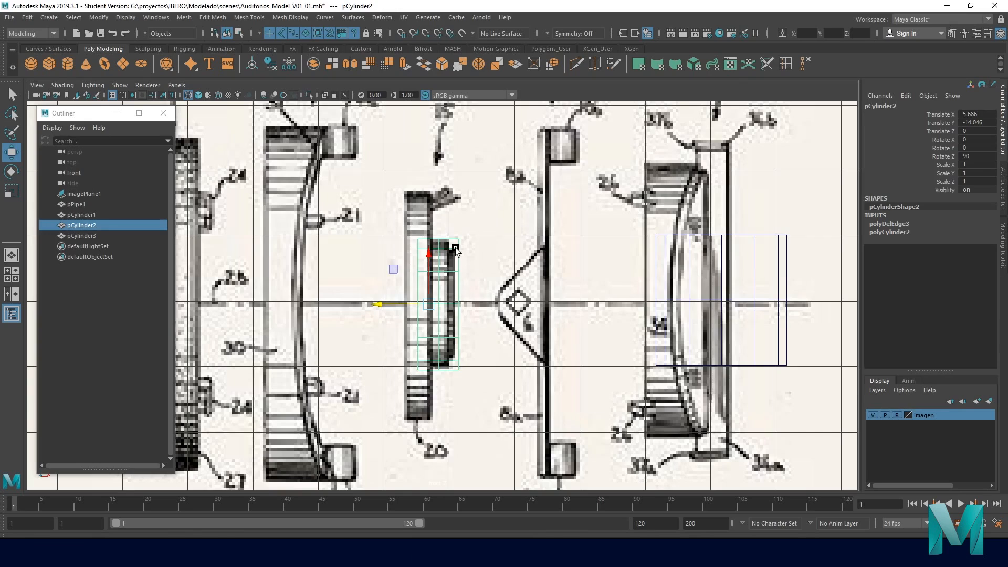
{"action": "key", "text": "r"}
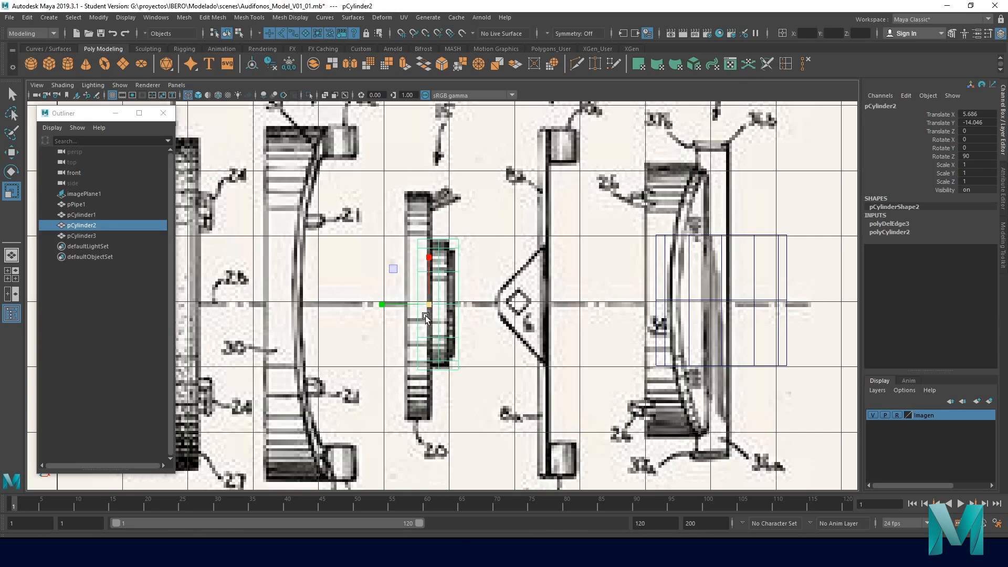
{"action": "scroll", "coordinate": [213, 259], "scroll_direction": "up", "scroll_amount": 5}
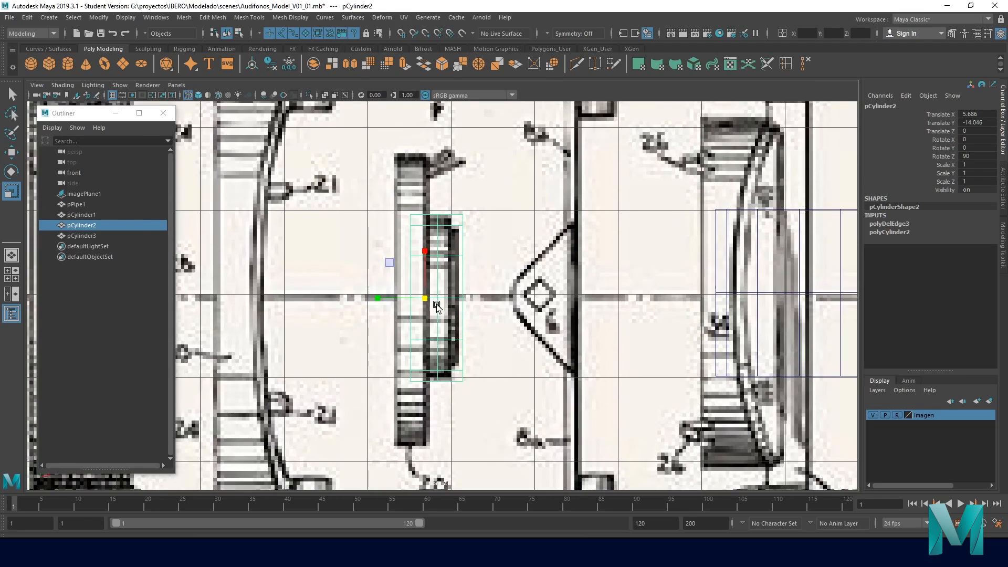
{"action": "left_click", "coordinate": [12, 192]}
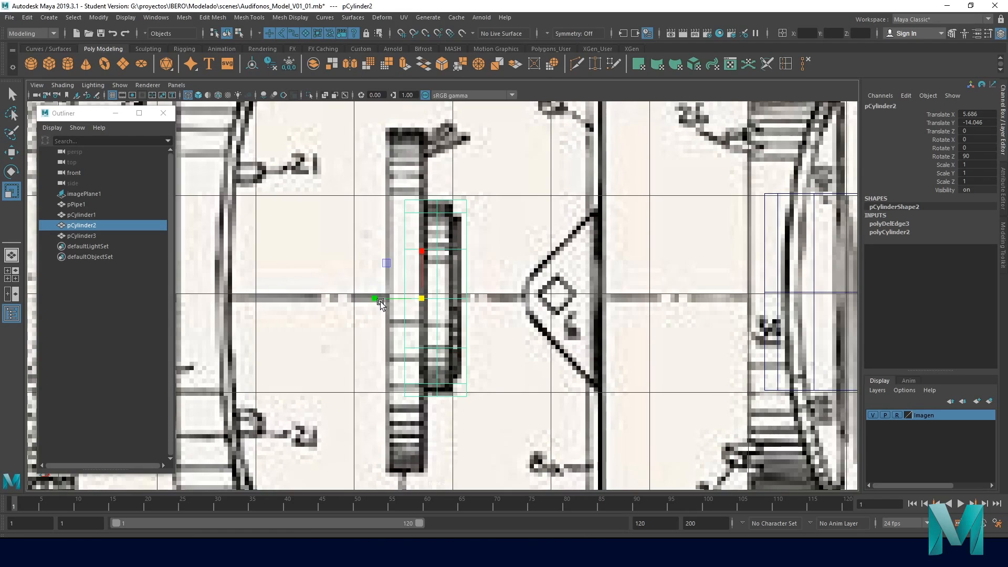
{"action": "mouse_move", "coordinate": [374, 301]}
{"action": "left_mouse_down"}
{"action": "mouse_move", "coordinate": [398, 297]}
{"action": "mouse_move", "coordinate": [385, 301]}
{"action": "left_mouse_up"}
{"action": "key", "text": "w"}
{"action": "key", "text": "r"}
{"action": "key", "text": "w"}
{"action": "key", "text": "r"}
{"action": "key", "text": "w"}
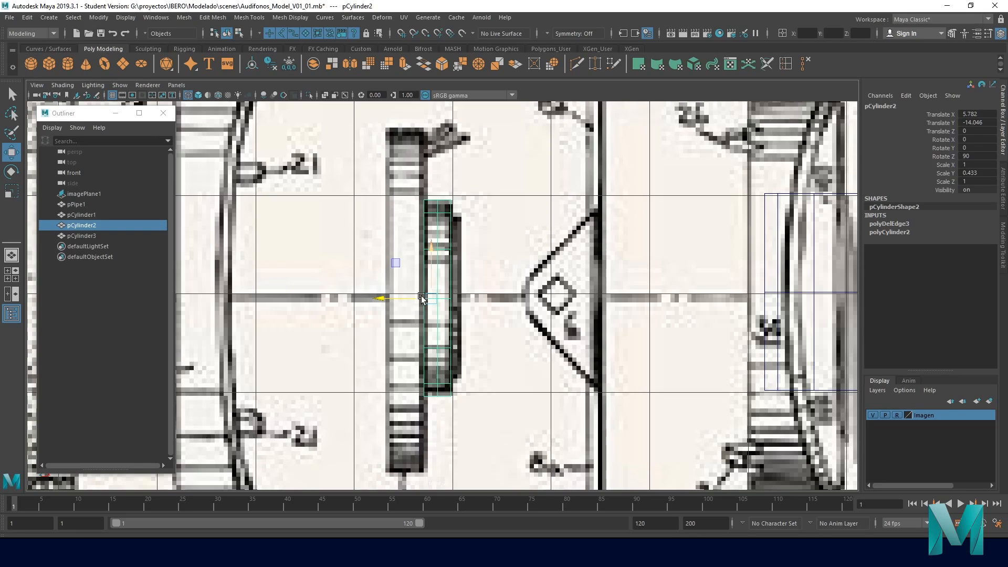
- Examine the thinned pCylinder2 and the edge layout of its cap up close in the perspective view
{"action": "key", "text": "space"}
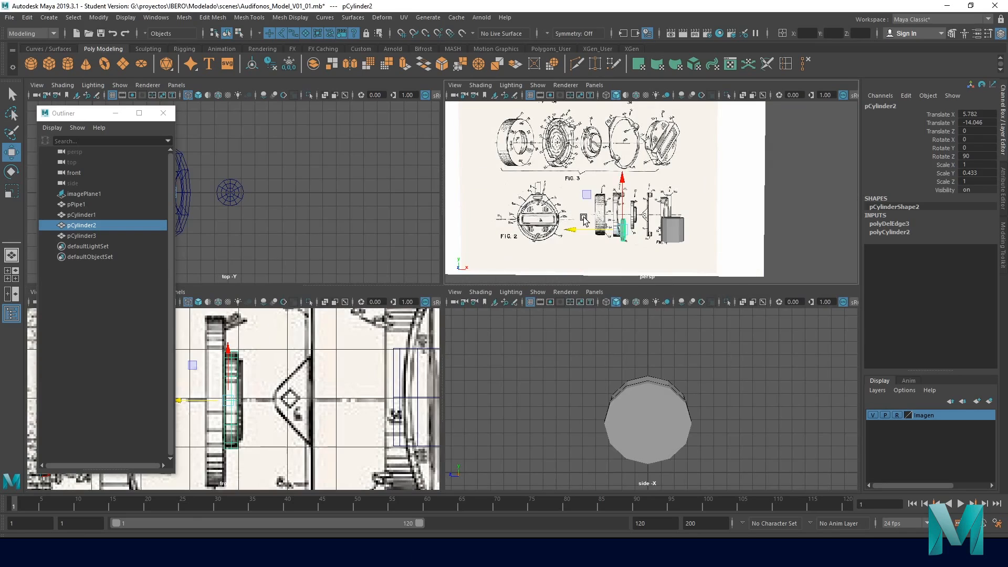
{"action": "key", "text": "space"}
{"action": "scroll", "coordinate": [509, 275], "scroll_direction": "up", "scroll_amount": 2}
{"action": "right_click_drag", "start_coordinate": [503, 277], "coordinate": [414, 246], "text": "alt"}
{"action": "middle_click_drag", "start_coordinate": [415, 246], "coordinate": [503, 213], "text": "alt"}
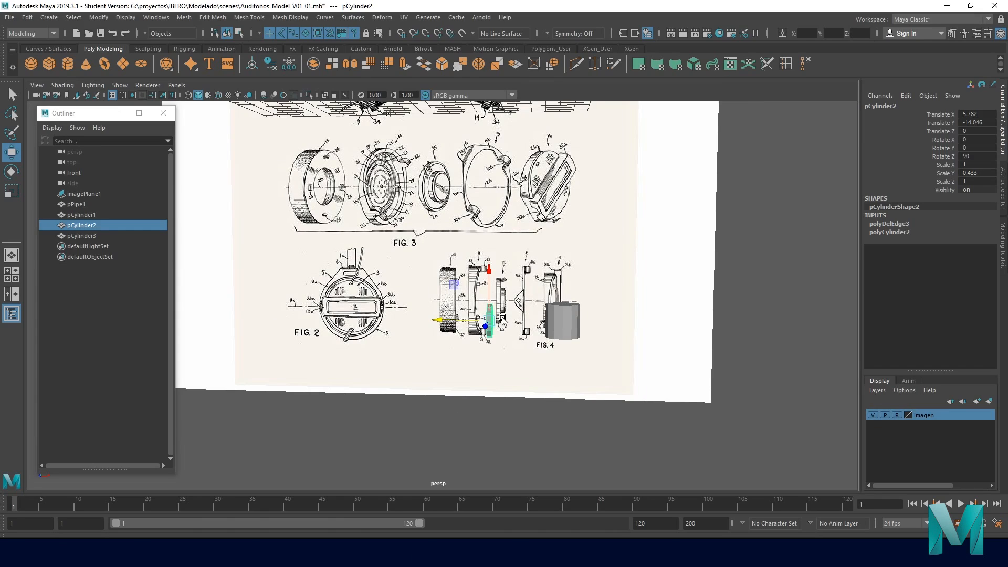
{"action": "scroll", "coordinate": [502, 318], "scroll_direction": "up", "scroll_amount": 5}
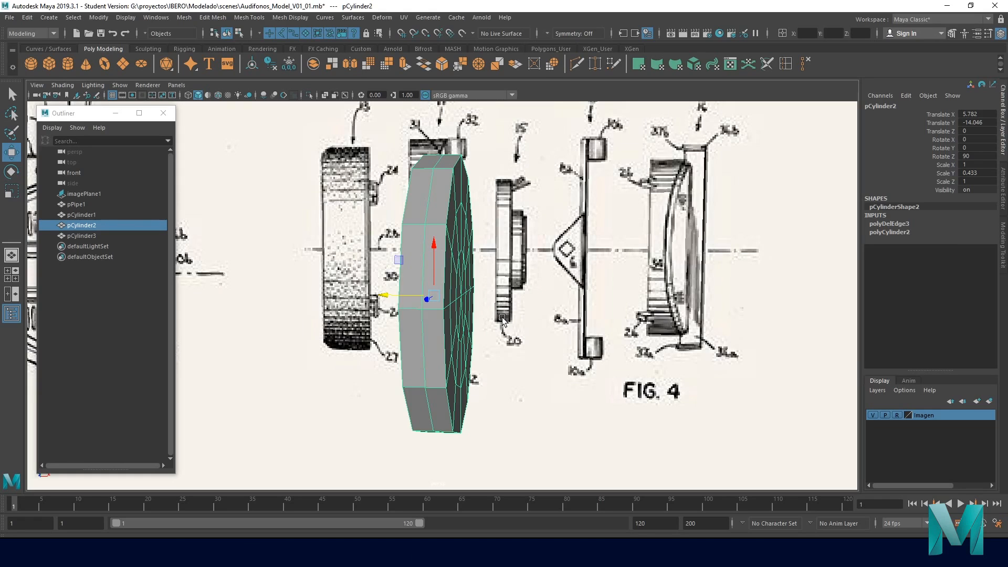
{"action": "left_click_drag", "start_coordinate": [387, 304], "coordinate": [457, 322], "text": "alt"}
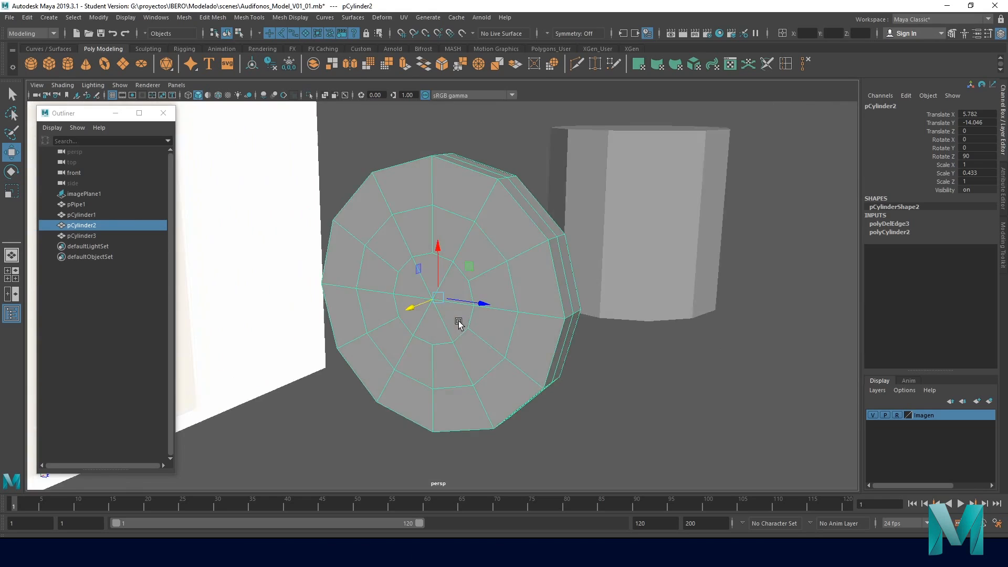
{"action": "scroll", "coordinate": [462, 316], "scroll_direction": "up", "scroll_amount": 3}
{"action": "middle_click_drag", "start_coordinate": [466, 311], "coordinate": [490, 296], "text": "alt"}
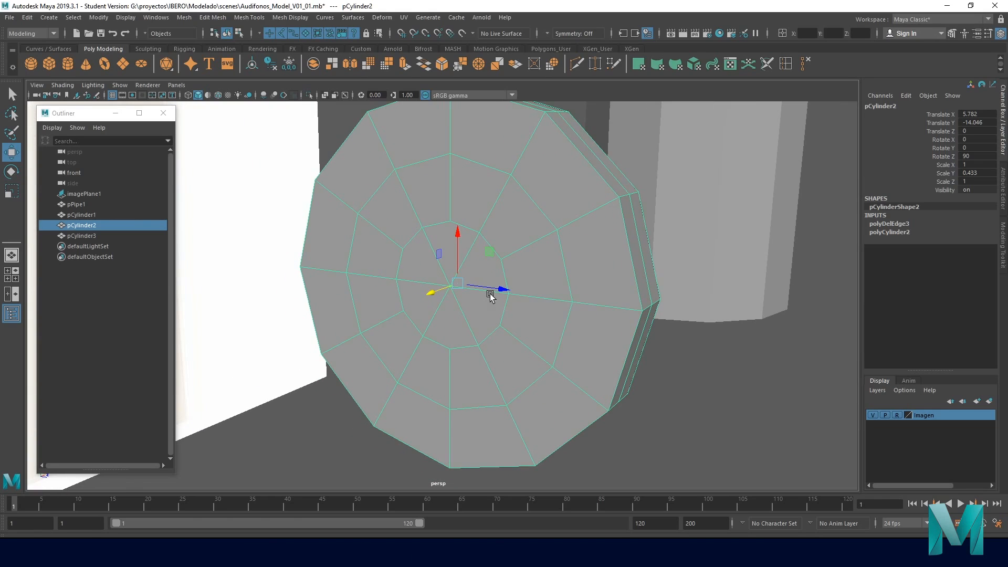
{"action": "left_click_drag", "start_coordinate": [428, 298], "coordinate": [446, 262], "text": "alt"}
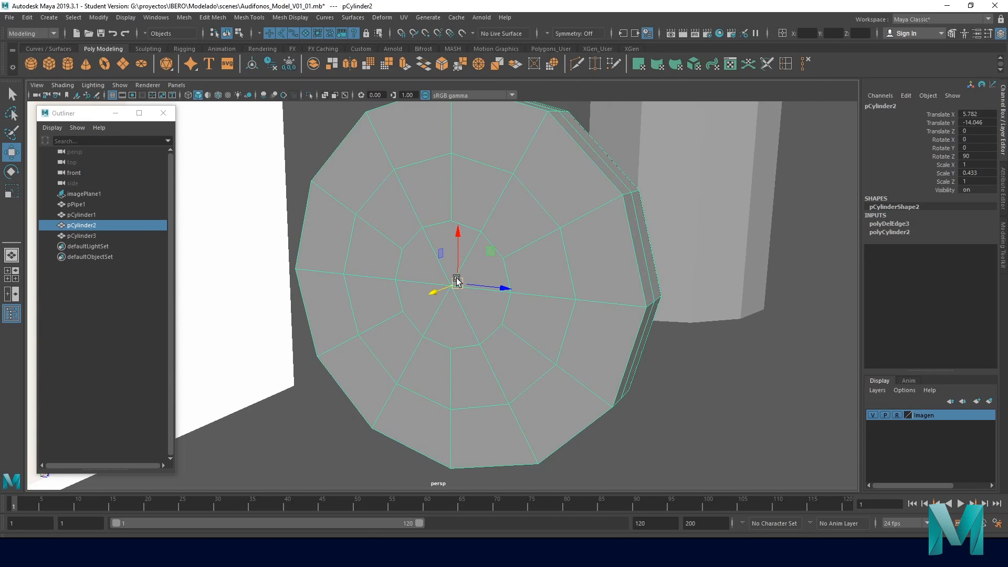
- Switch pCylinder2 to face selection and try picking the wedge faces around the center of its cap
{"action": "key", "text": "q"}
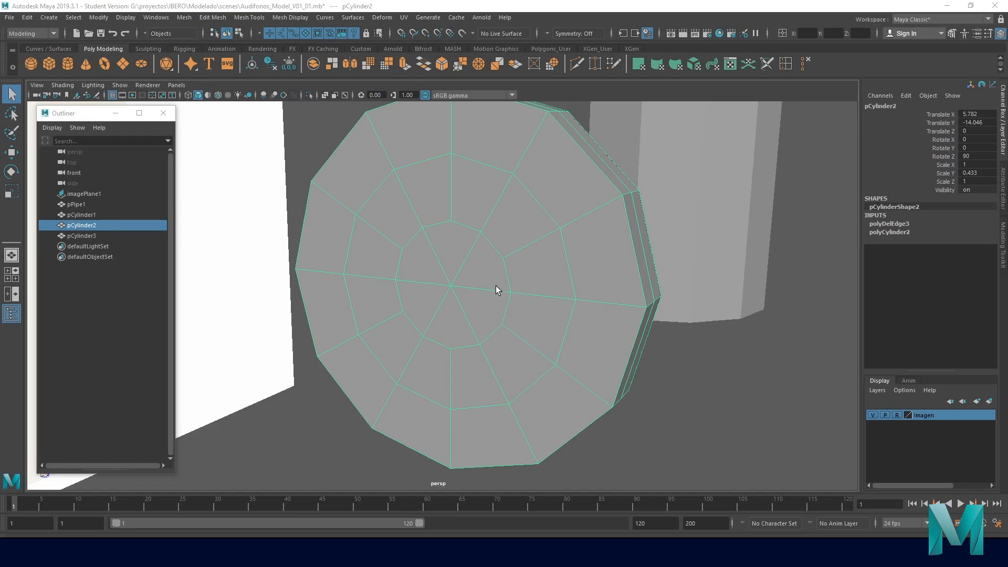
{"action": "right_click_drag", "start_coordinate": [462, 267], "coordinate": [467, 285]}
{"action": "left_click", "coordinate": [441, 247]}
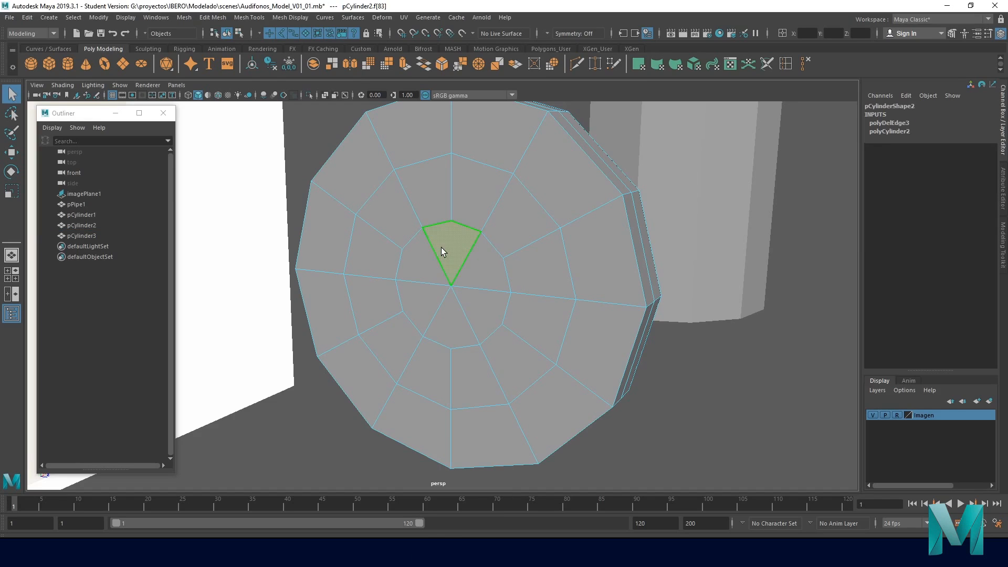
{"action": "left_click", "coordinate": [423, 259], "text": "shift"}
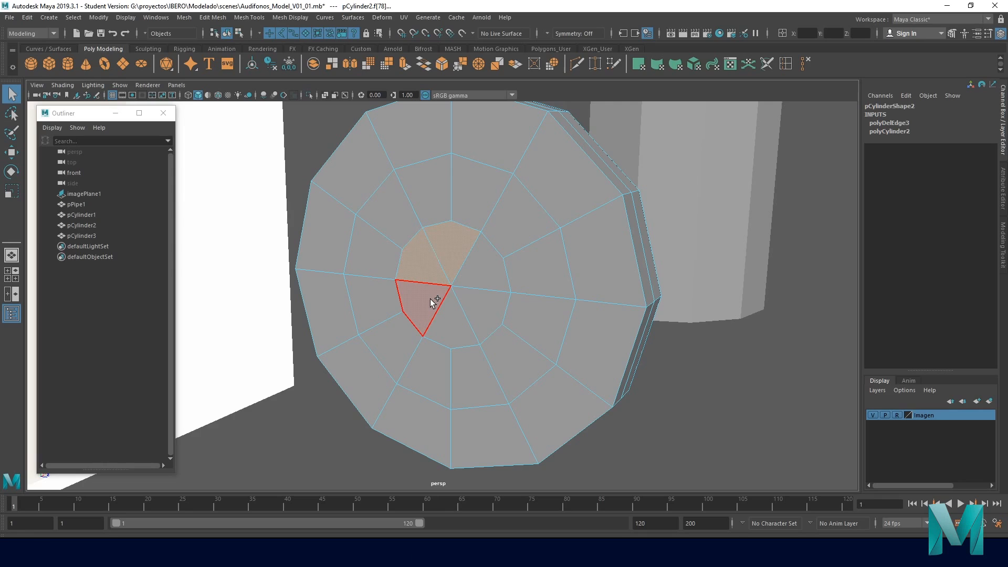
{"action": "left_click", "coordinate": [452, 250]}
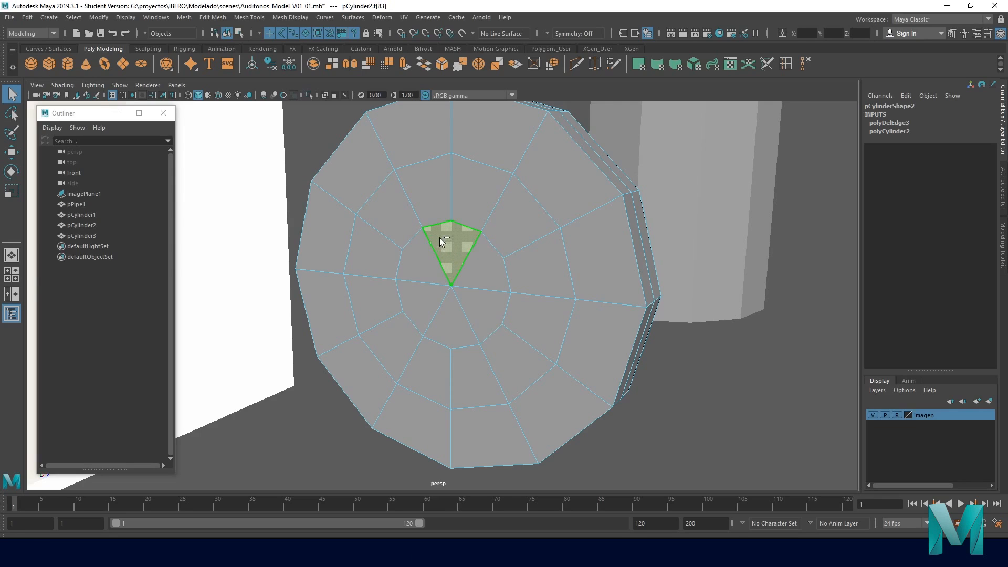
{"action": "left_click", "coordinate": [459, 254], "text": "ctrl"}
{"action": "left_click_drag", "start_coordinate": [585, 318], "coordinate": [475, 294], "text": "alt"}
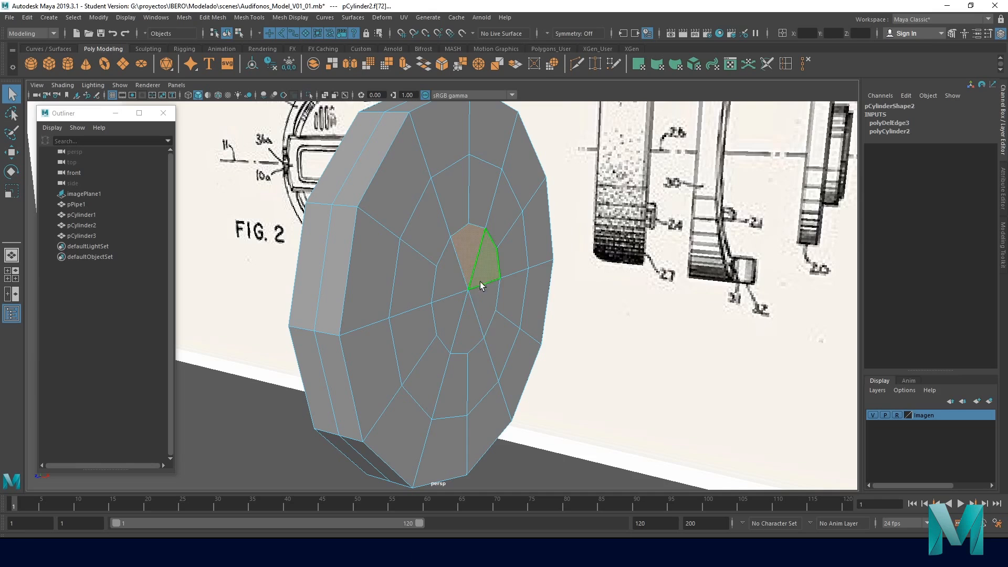
{"action": "left_click_drag", "start_coordinate": [362, 286], "coordinate": [484, 308], "text": "alt"}
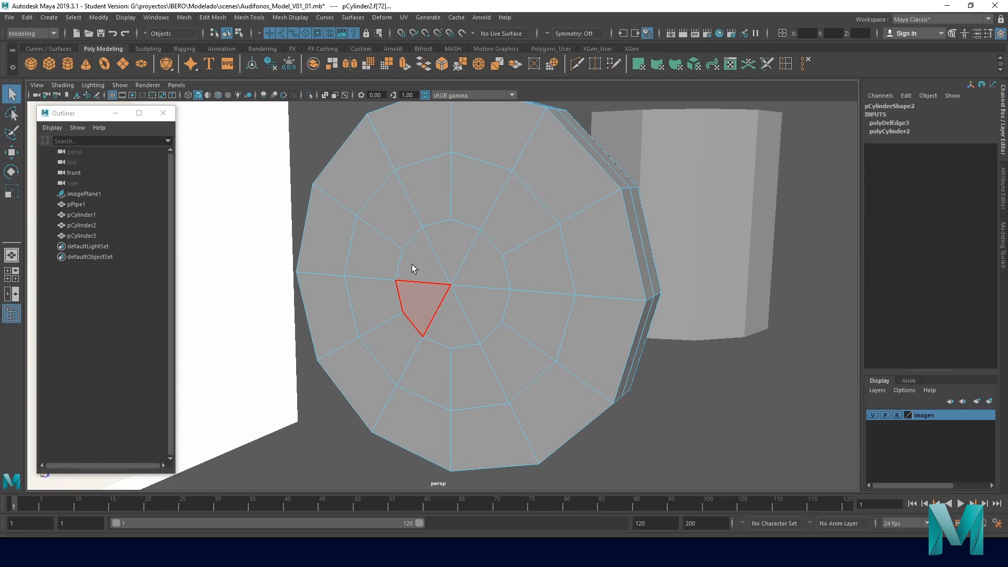
- Select the six central wedge faces on one cap of pCylinder2 and check the opposite cap
{"action": "left_click", "coordinate": [444, 242]}
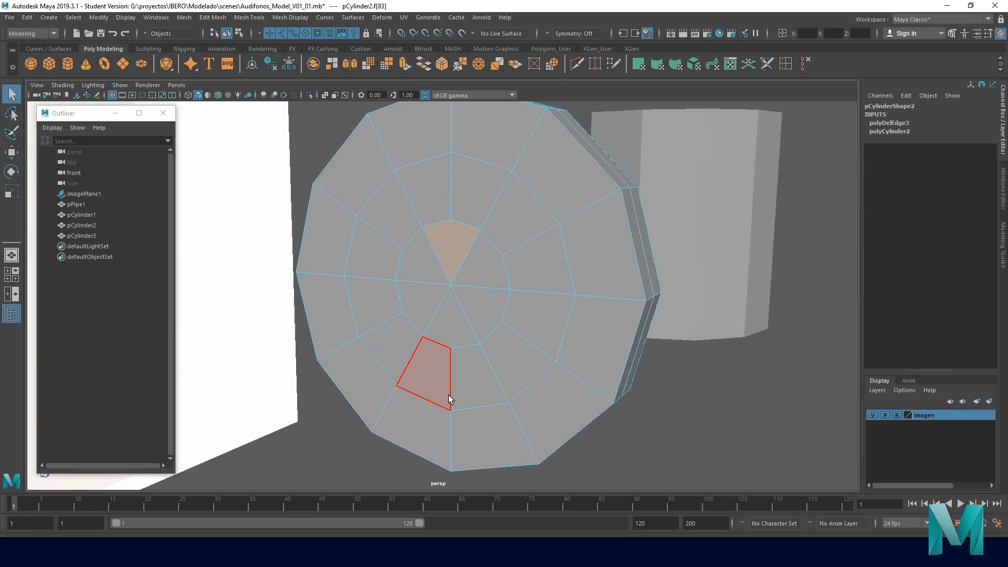
{"action": "left_click", "coordinate": [424, 265], "text": "shift"}
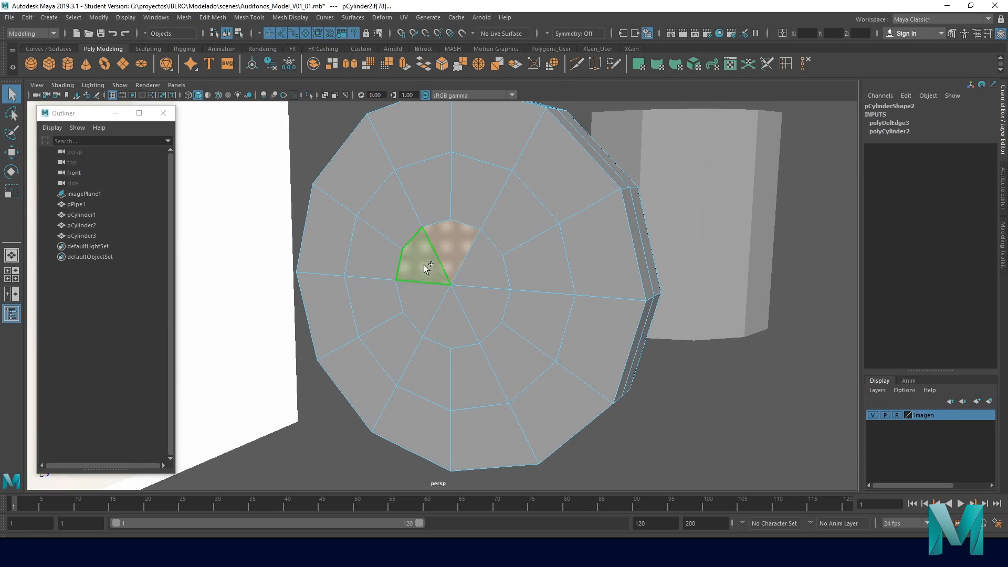
{"action": "left_click", "coordinate": [426, 301], "text": "shift"}
{"action": "left_click", "coordinate": [457, 318], "text": "shift"}
{"action": "left_click", "coordinate": [480, 313], "text": "shift"}
{"action": "left_click", "coordinate": [479, 278], "text": "shift"}
{"action": "left_click_drag", "start_coordinate": [513, 288], "coordinate": [408, 295], "text": "alt"}
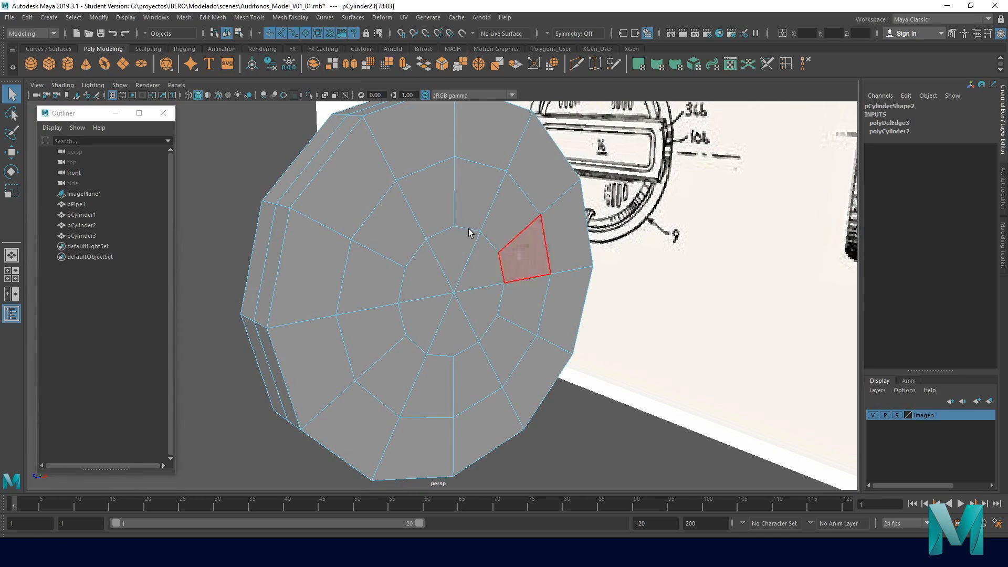
{"action": "left_click_drag", "start_coordinate": [457, 273], "coordinate": [365, 284], "text": "alt"}
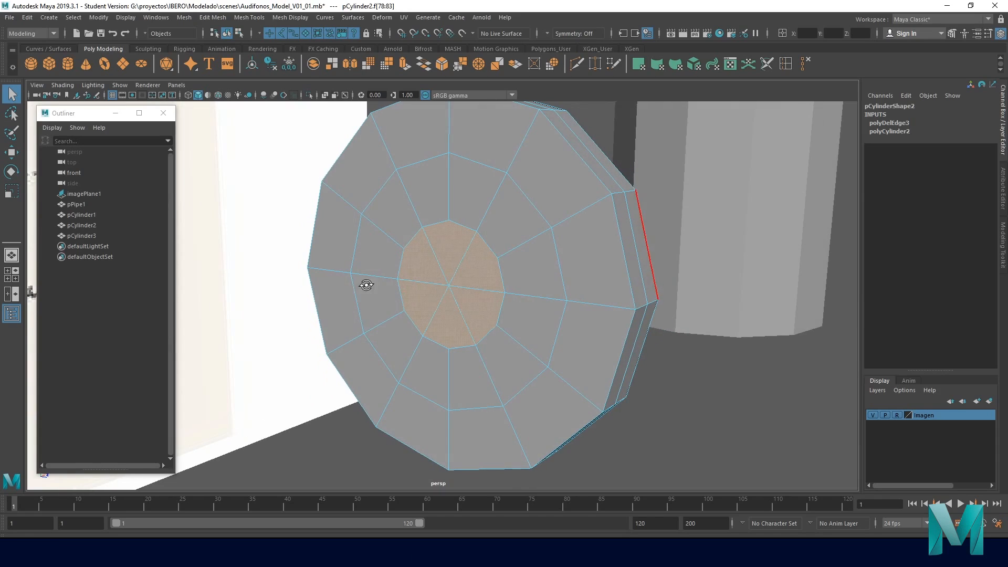
- Grow the selected central wedge faces outward twice until the selection covers the whole cap of pCylinder2
{"action": "right_click", "coordinate": [446, 255], "text": "ctrl"}
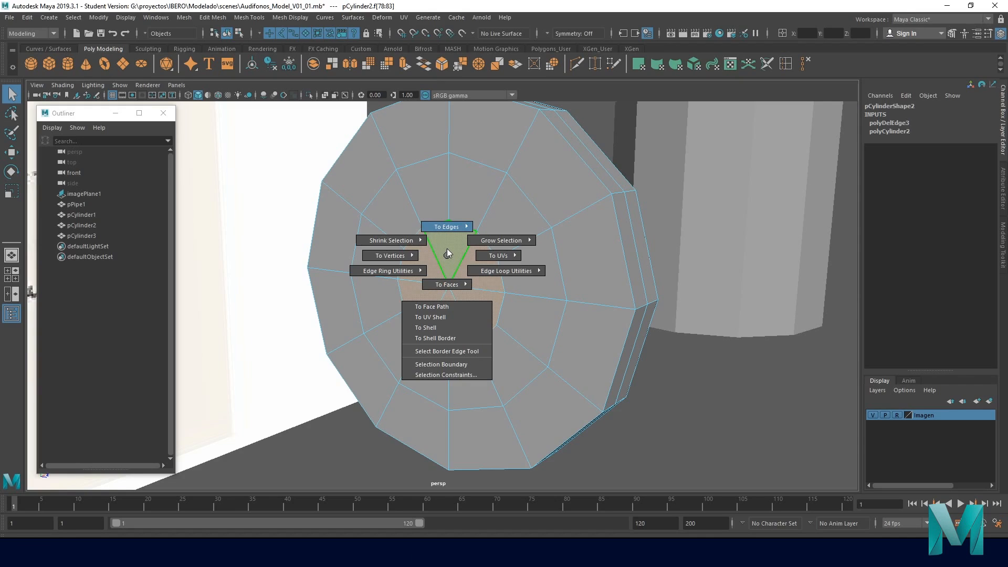
{"action": "right_click_drag", "start_coordinate": [447, 253], "coordinate": [479, 240], "text": "ctrl"}
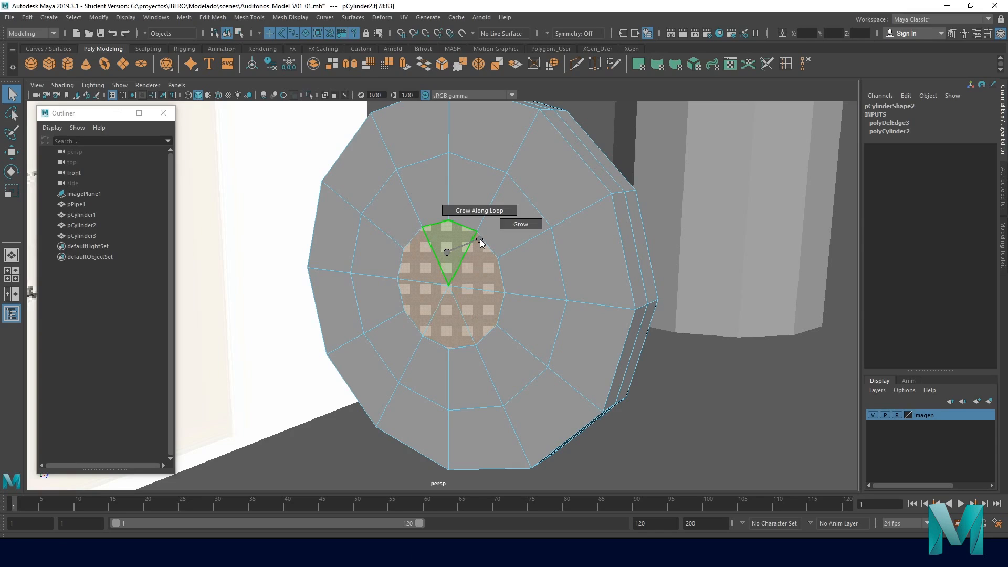
{"action": "right_click_drag", "start_coordinate": [480, 239], "coordinate": [514, 225], "text": "ctrl"}
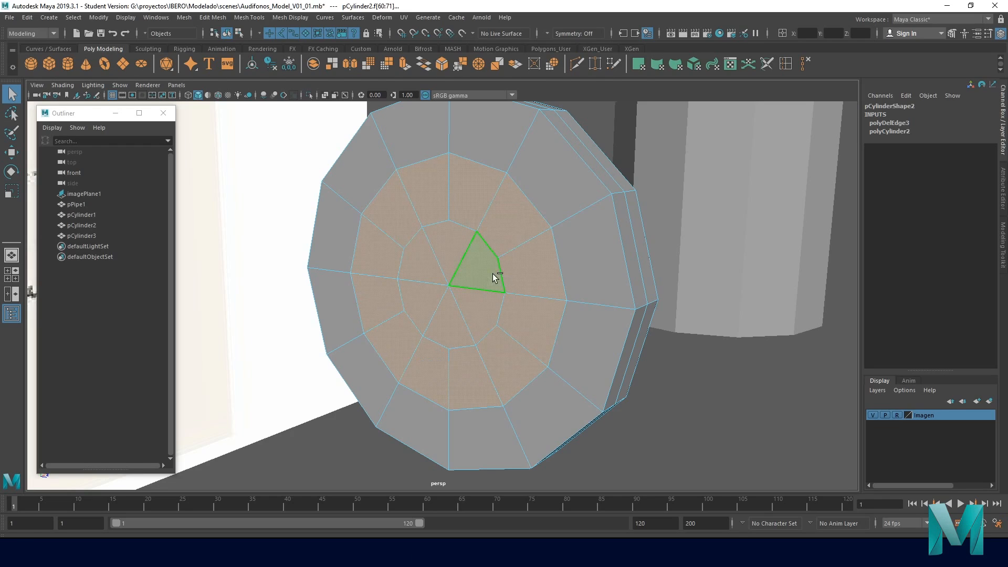
{"action": "right_click_drag", "start_coordinate": [485, 271], "coordinate": [539, 243], "text": "ctrl"}
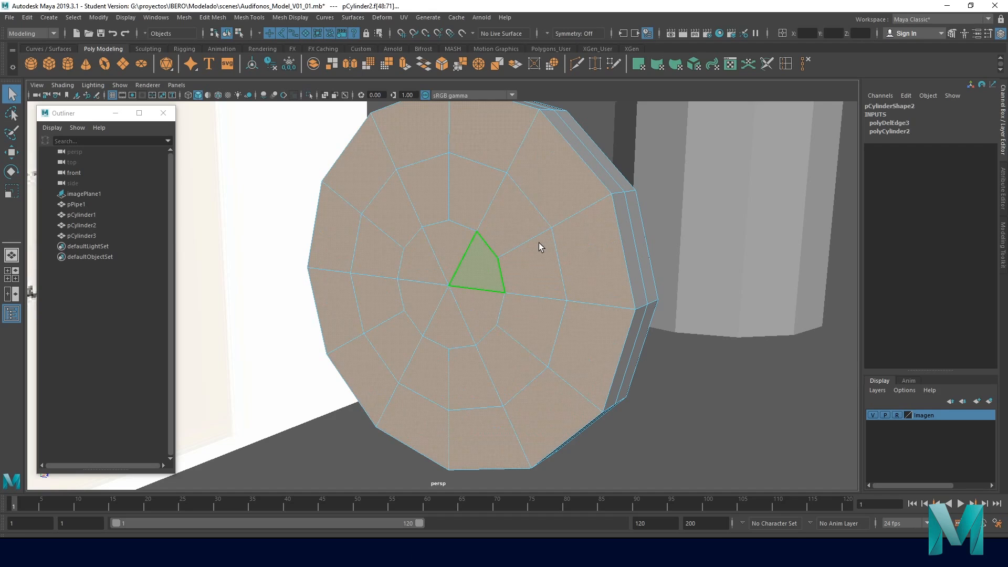
{"action": "left_click_drag", "start_coordinate": [539, 243], "coordinate": [559, 287], "text": "alt"}
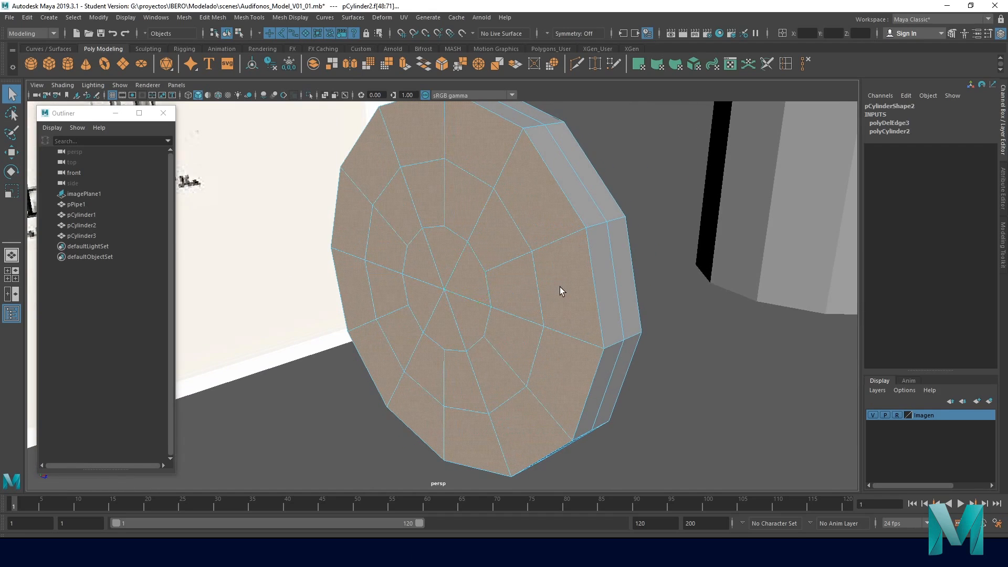
- Extrude the cap faces of pCylinder2 by about 0.366 in Local Translate Z across the larger ring of part 15 in the front view
{"action": "key", "text": "space"}
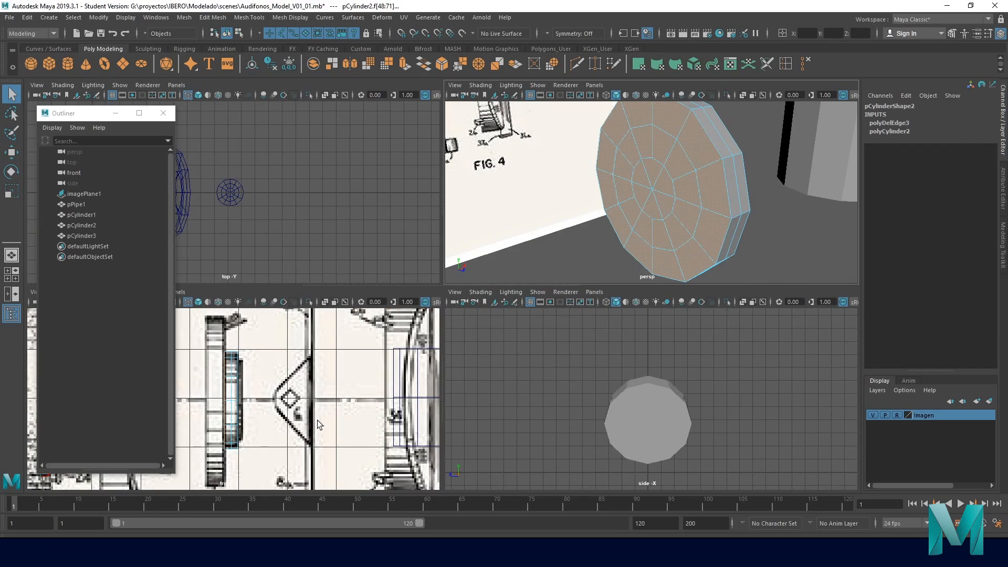
{"action": "key", "text": "space"}
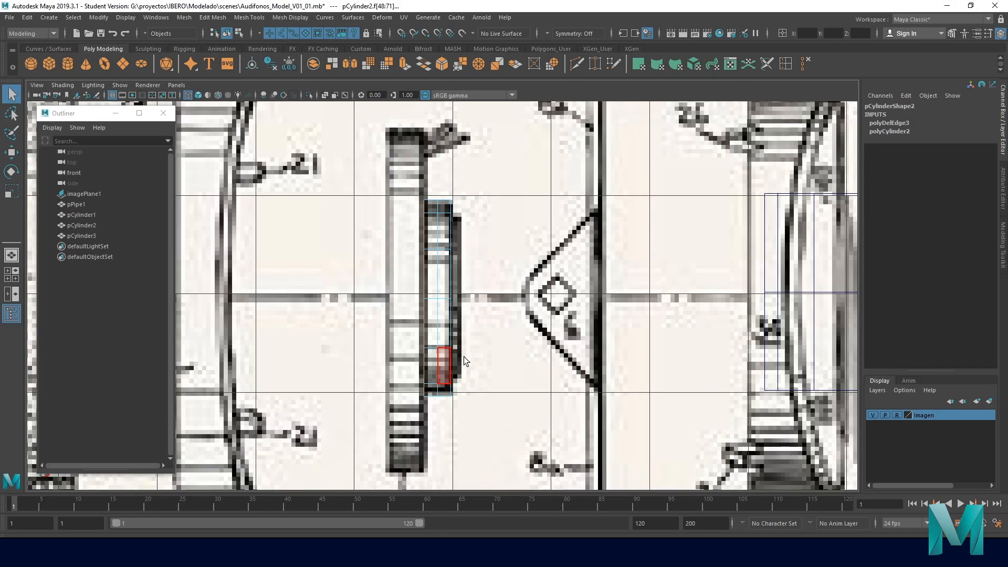
{"action": "scroll", "coordinate": [437, 352], "scroll_direction": "down", "scroll_amount": 5}
{"action": "scroll", "coordinate": [498, 313], "scroll_direction": "up", "scroll_amount": 3}
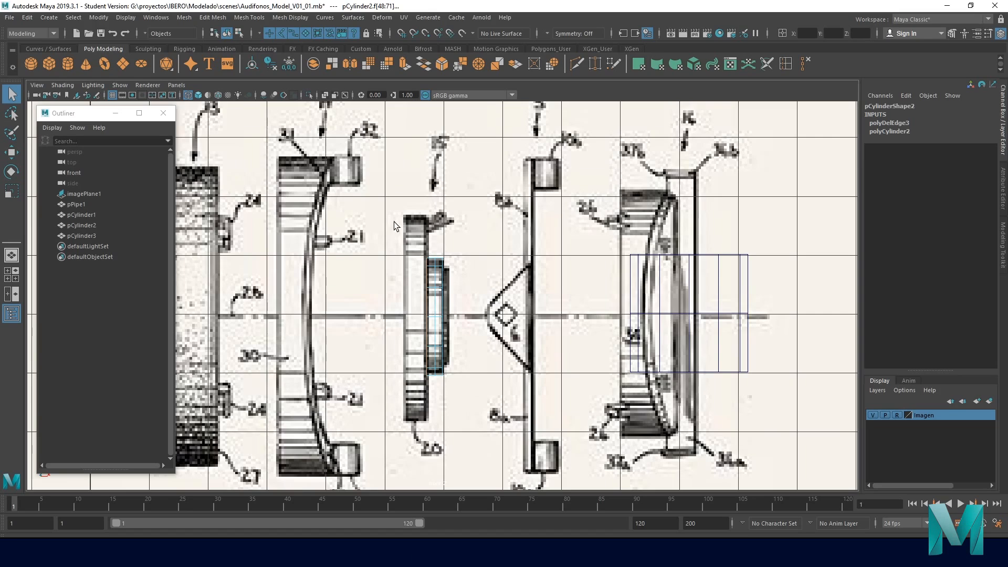
{"action": "left_click", "coordinate": [213, 17]}
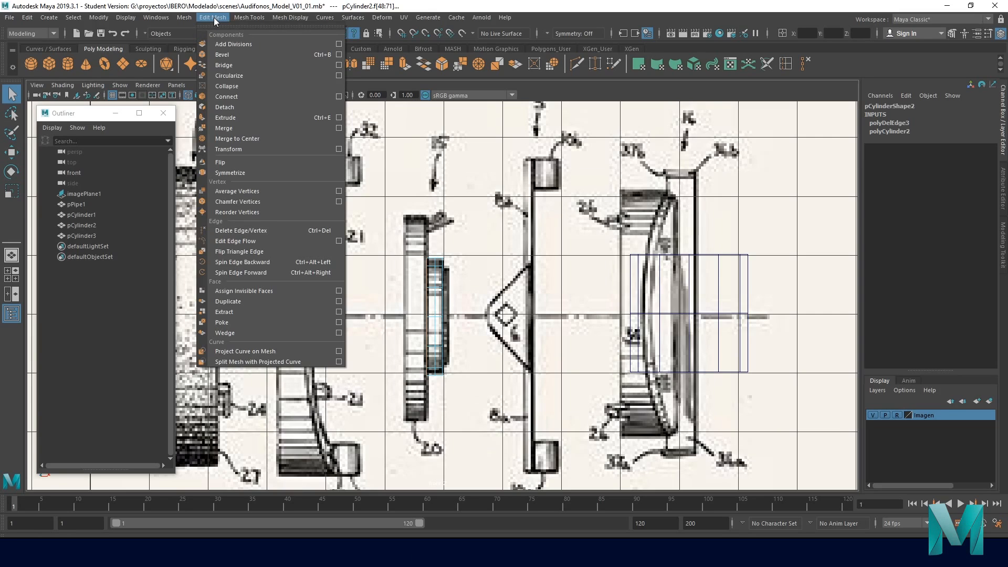
{"action": "mouse_move", "coordinate": [184, 20]}
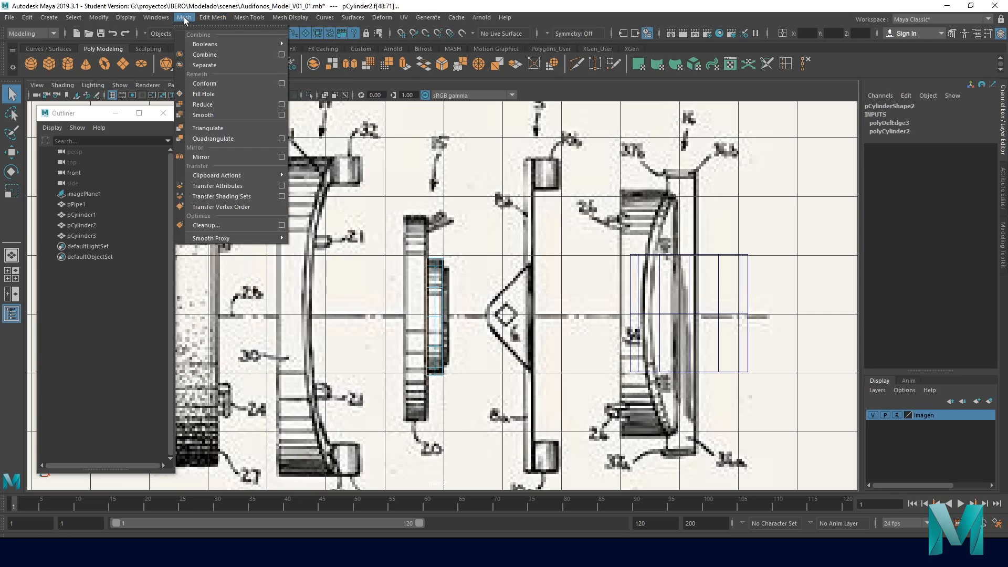
{"action": "mouse_move", "coordinate": [246, 20]}
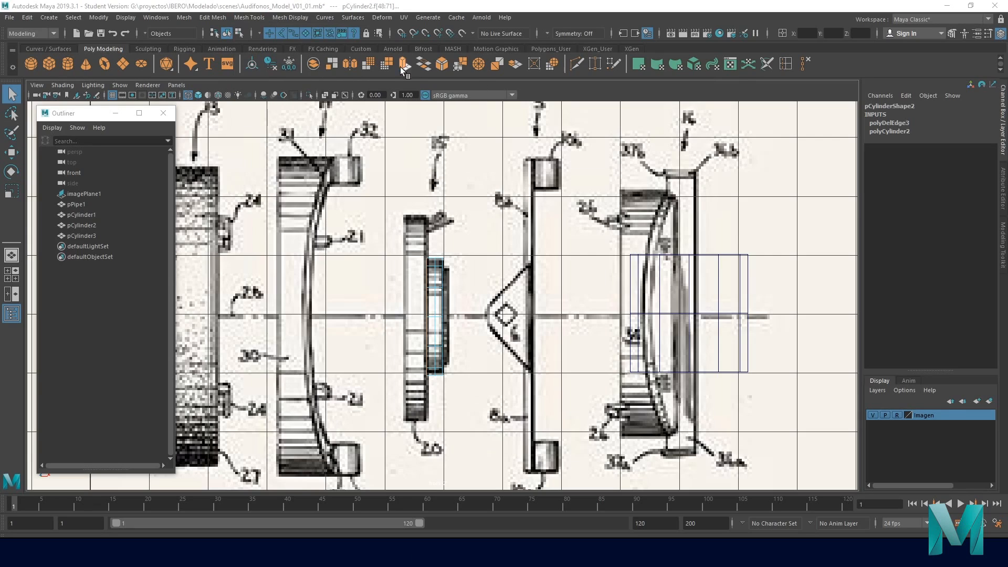
{"action": "left_click", "coordinate": [210, 17]}
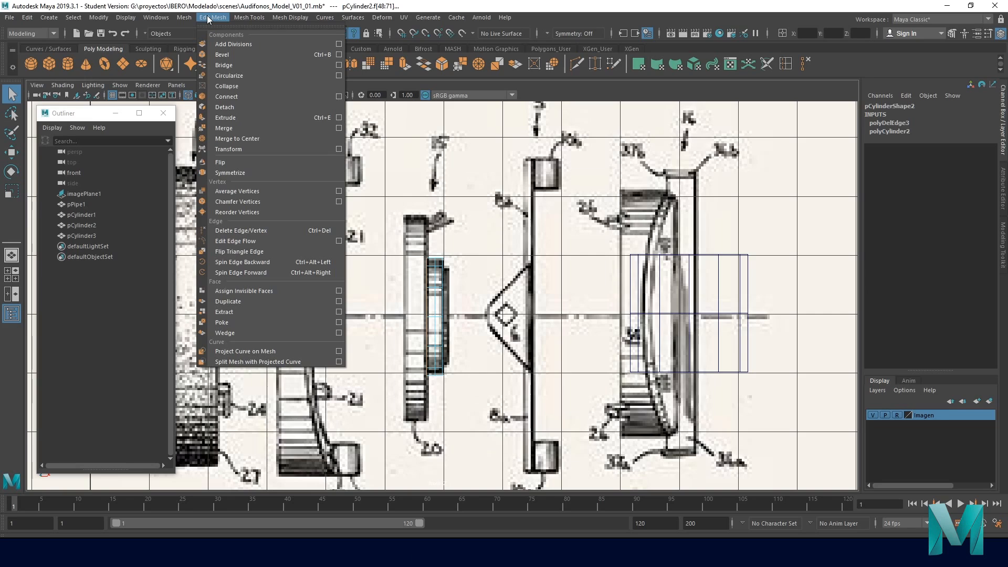
{"action": "left_click", "coordinate": [239, 118]}
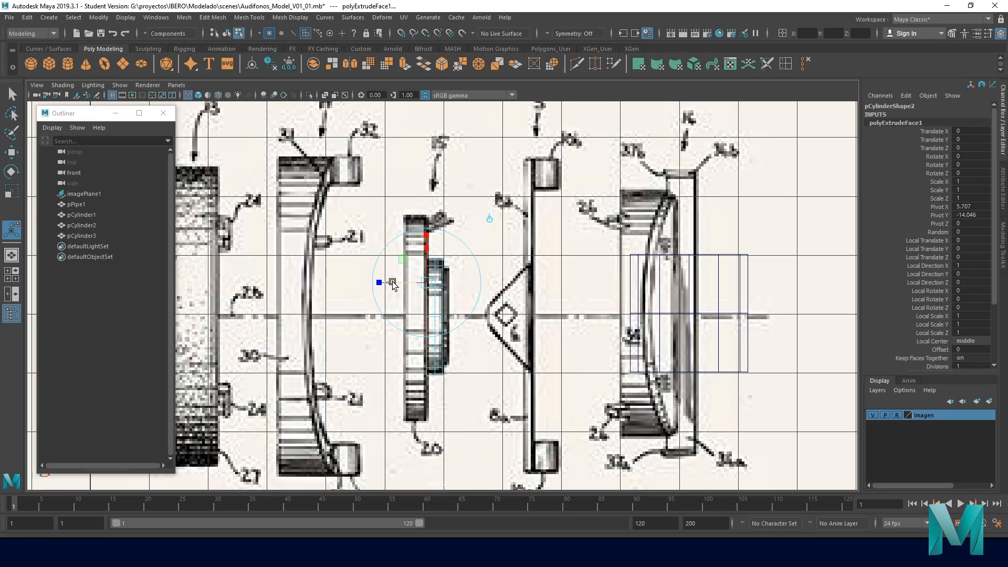
{"action": "left_click_drag", "start_coordinate": [391, 284], "coordinate": [370, 285]}
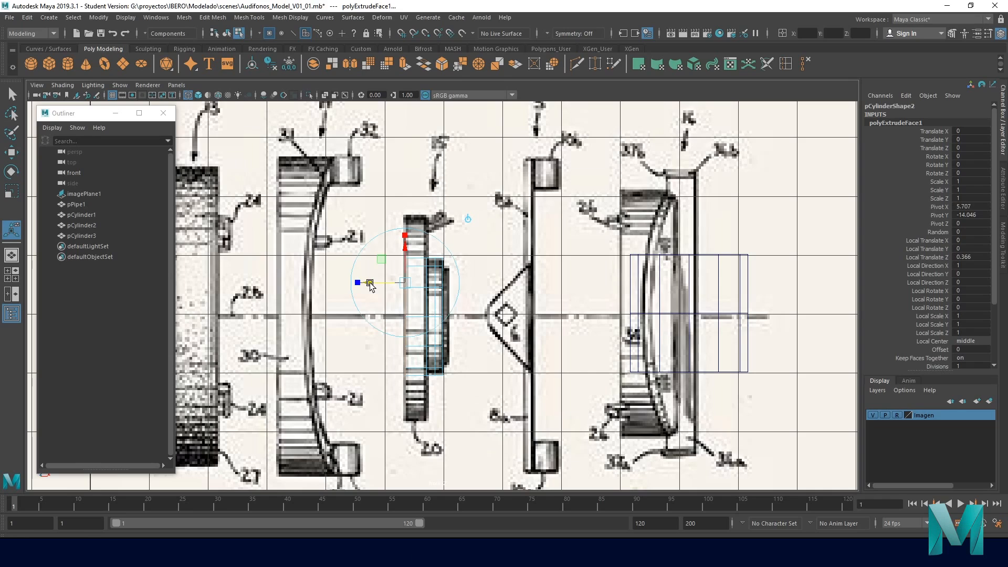
{"action": "key", "text": "space"}
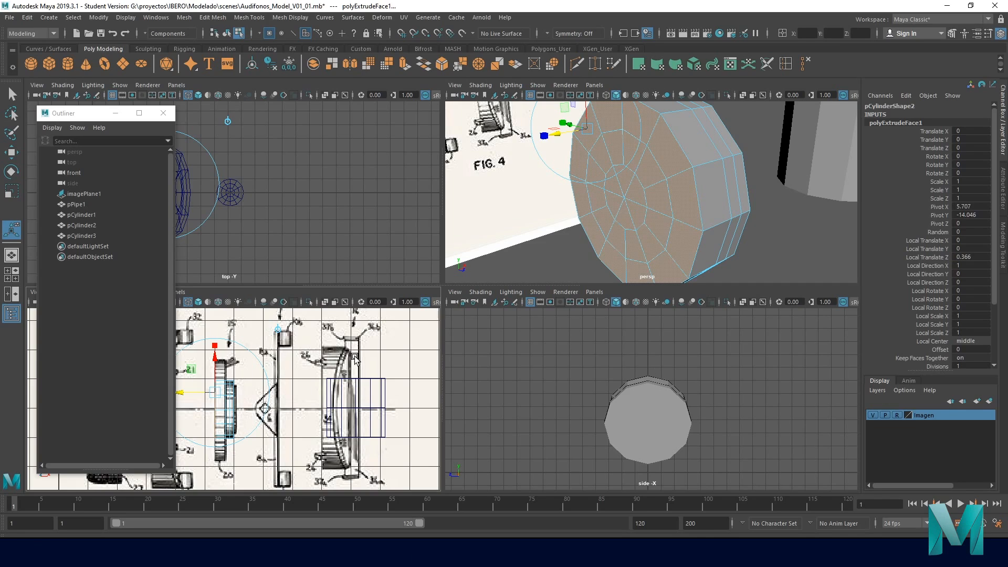
{"action": "key", "text": "space"}
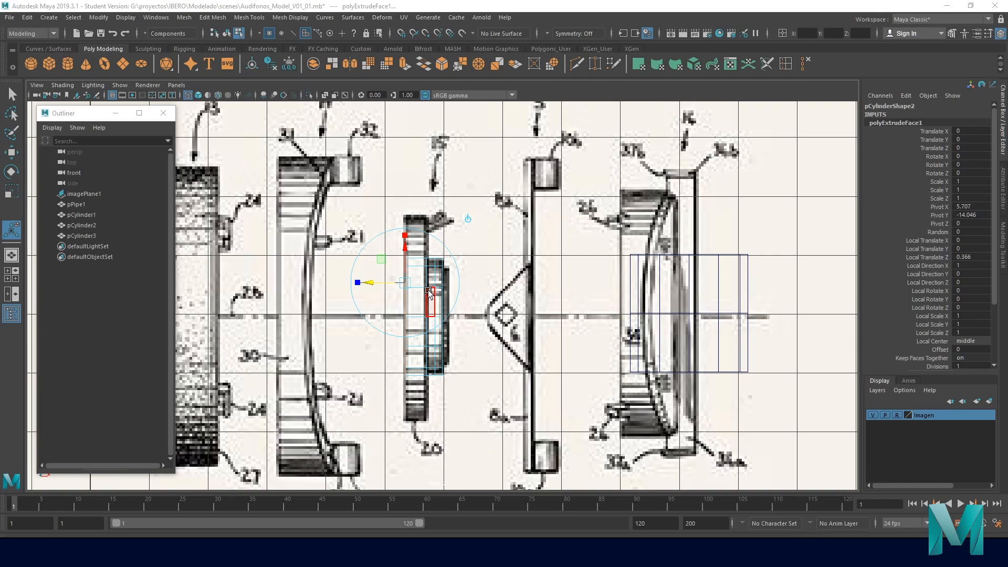
- Select the extruded section's faces, scale them up to the larger ring's diameter and thin them along the axis to match ring 20
{"action": "key", "text": "w"}
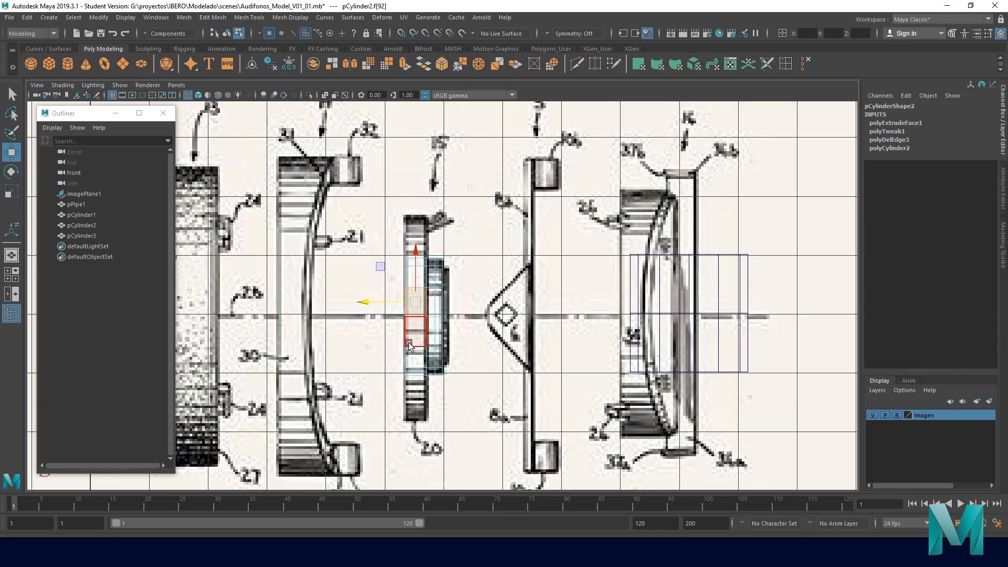
{"action": "right_click", "coordinate": [407, 259]}
{"action": "right_click_drag", "start_coordinate": [407, 257], "coordinate": [406, 286]}
{"action": "left_click_drag", "start_coordinate": [384, 231], "coordinate": [408, 410]}
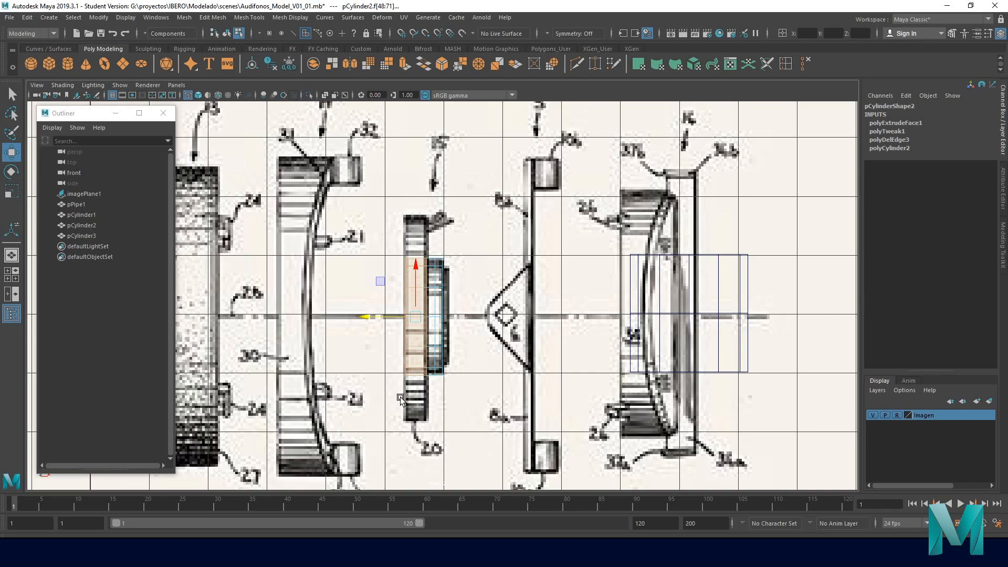
{"action": "key", "text": "r"}
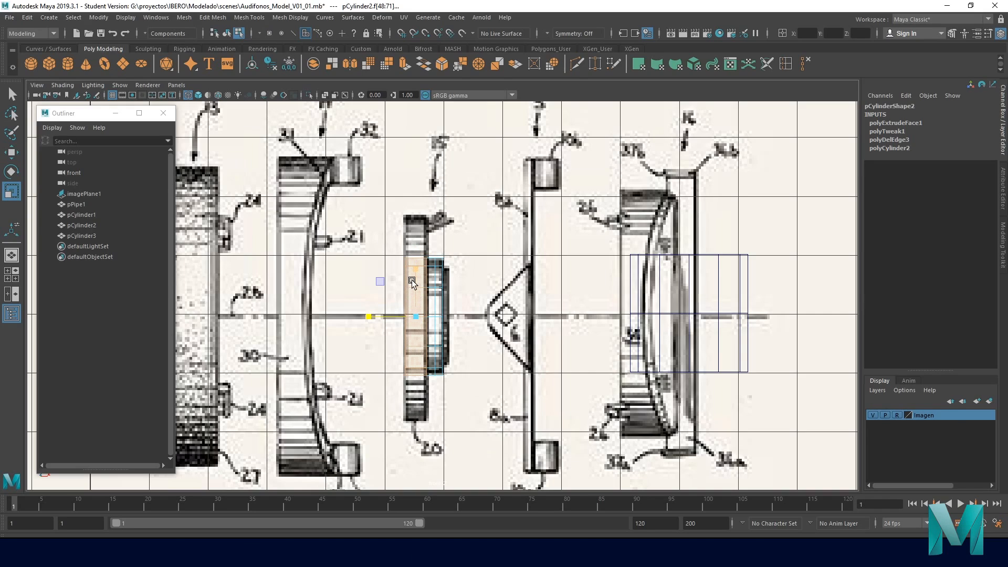
{"action": "left_click_drag", "start_coordinate": [412, 306], "coordinate": [468, 318]}
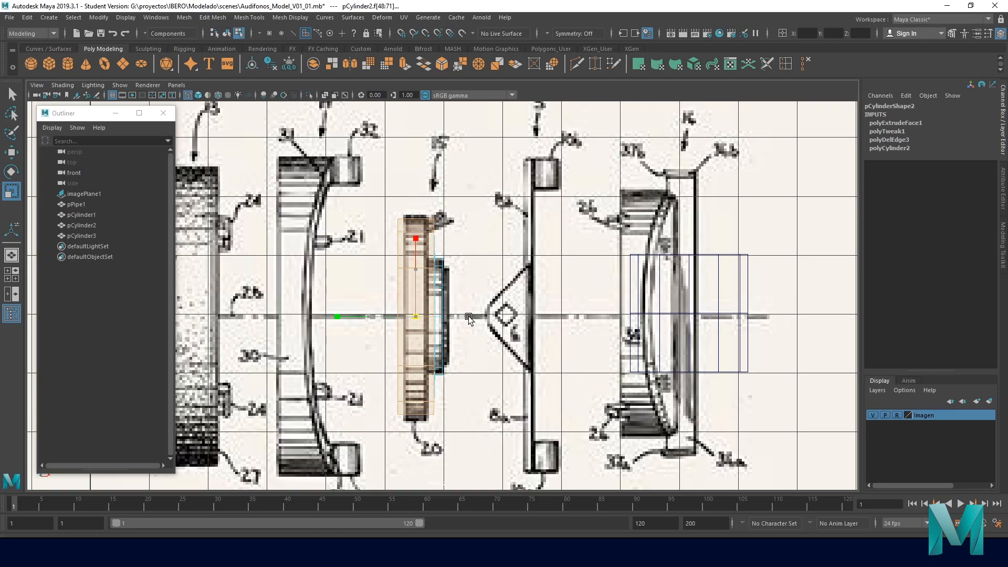
{"action": "key", "text": "ctrl+z"}
{"action": "left_click_drag", "start_coordinate": [420, 315], "coordinate": [477, 313]}
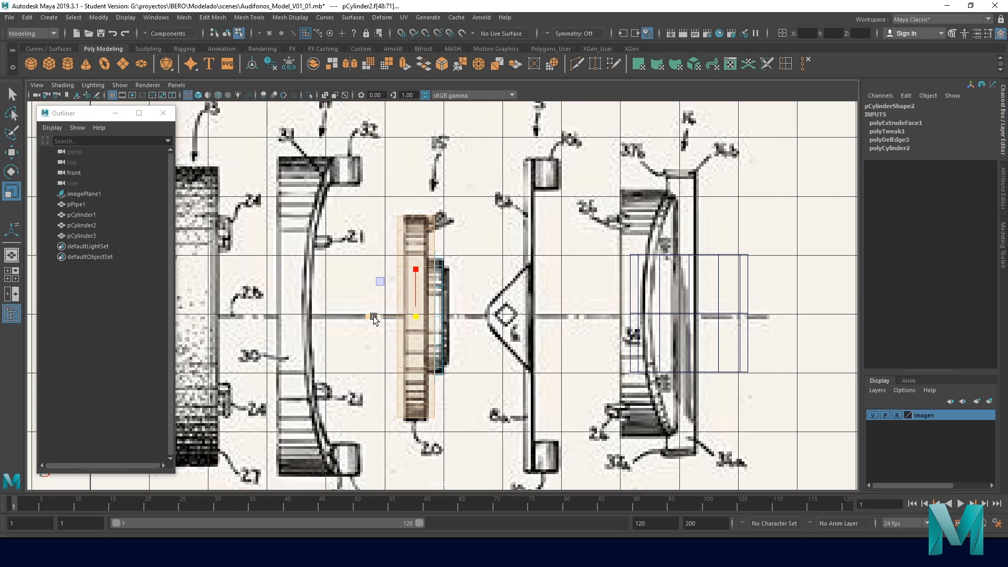
{"action": "left_click_drag", "start_coordinate": [371, 318], "coordinate": [389, 316]}
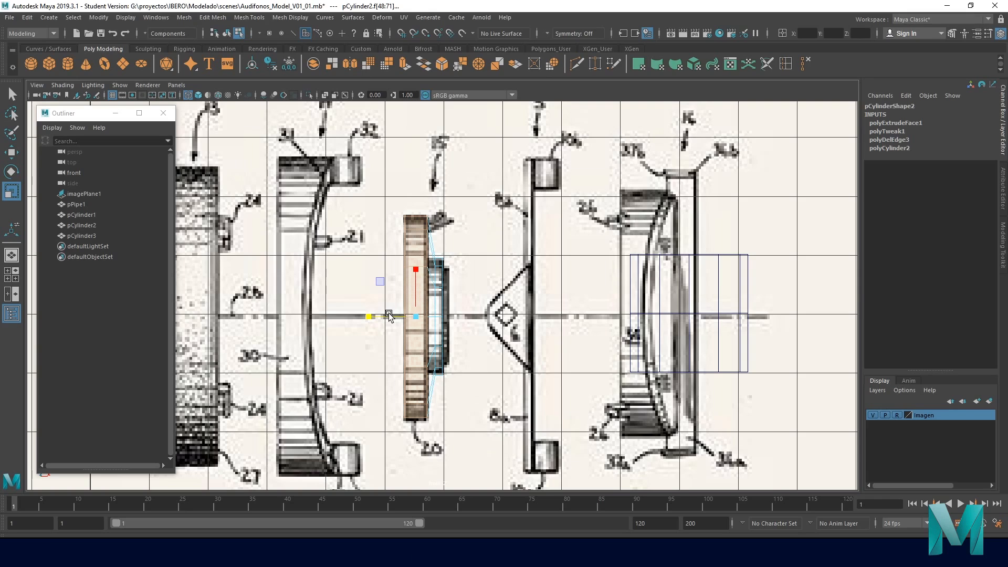
{"action": "key", "text": "w"}
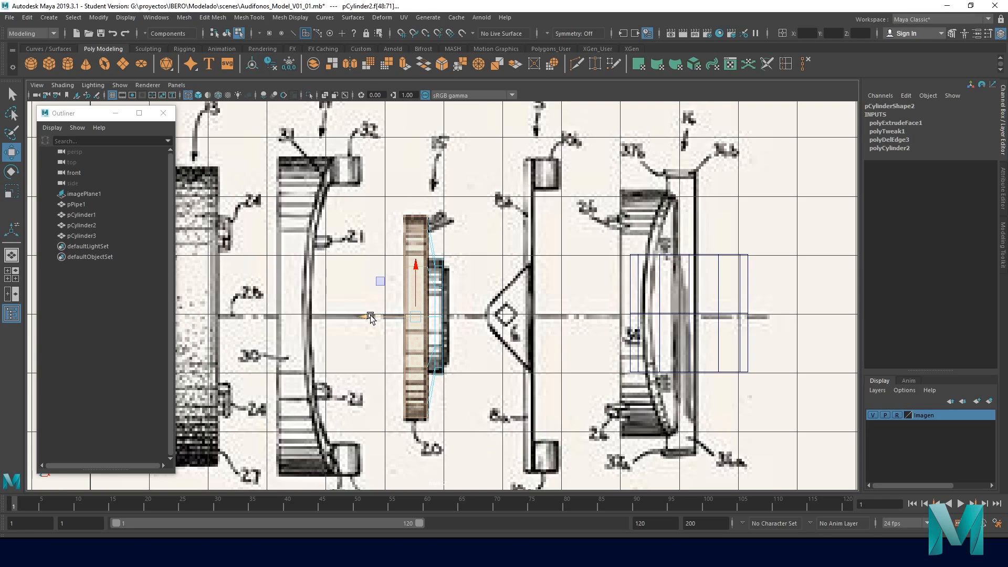
- Examine the slanted transition between the two rings of pCylinder2 in the perspective and front views, returning to object selection
{"action": "key", "text": "space"}
{"action": "left_click_drag", "start_coordinate": [674, 236], "coordinate": [595, 244], "text": "alt"}
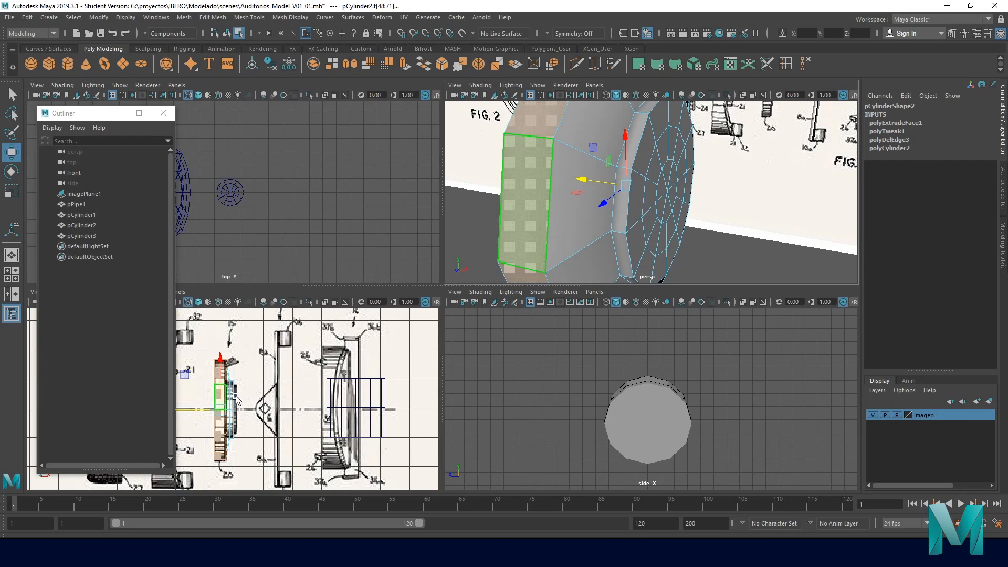
{"action": "middle_click_drag", "start_coordinate": [235, 401], "coordinate": [278, 366], "text": "alt"}
{"action": "scroll", "coordinate": [277, 364], "scroll_direction": "up", "scroll_amount": 5}
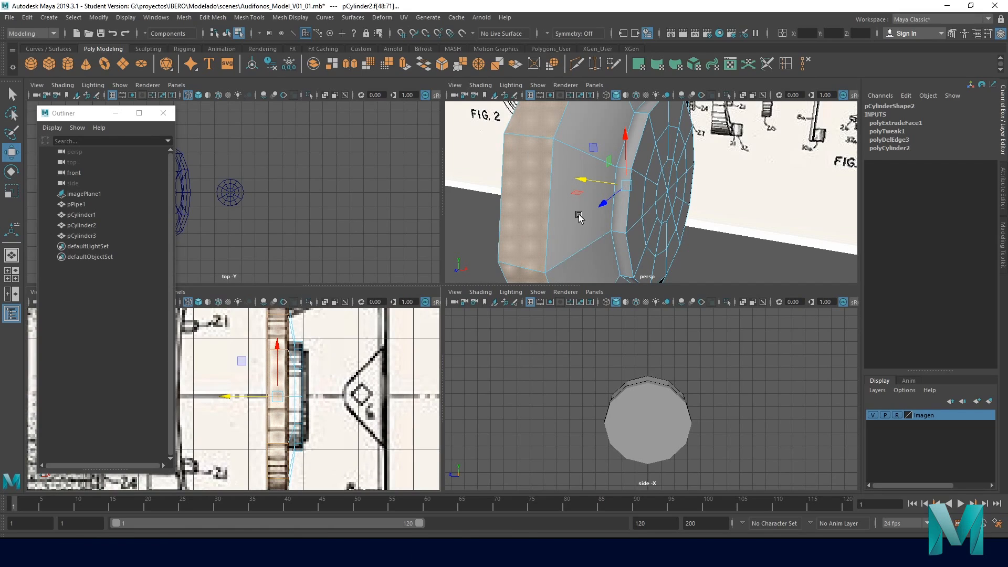
{"action": "key", "text": "space"}
{"action": "left_click_drag", "start_coordinate": [510, 293], "coordinate": [450, 284], "text": "alt"}
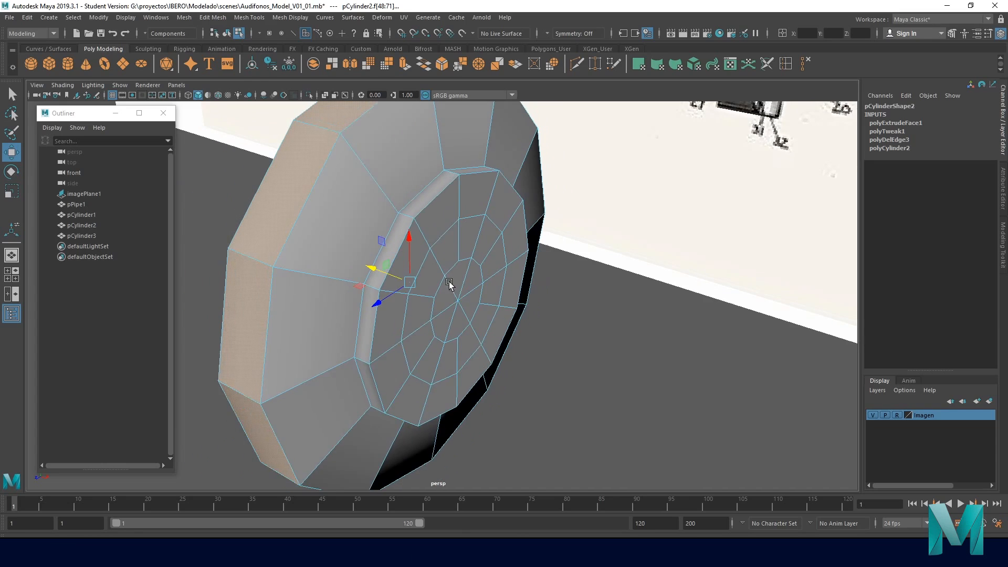
{"action": "right_click_drag", "start_coordinate": [409, 176], "coordinate": [465, 161]}
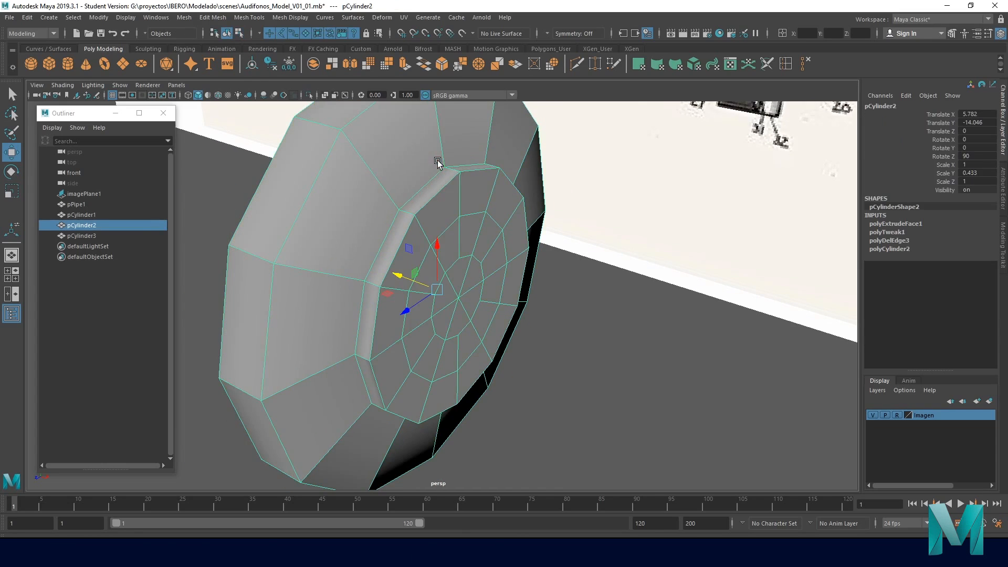
{"action": "left_click_drag", "start_coordinate": [510, 277], "coordinate": [458, 249], "text": "alt"}
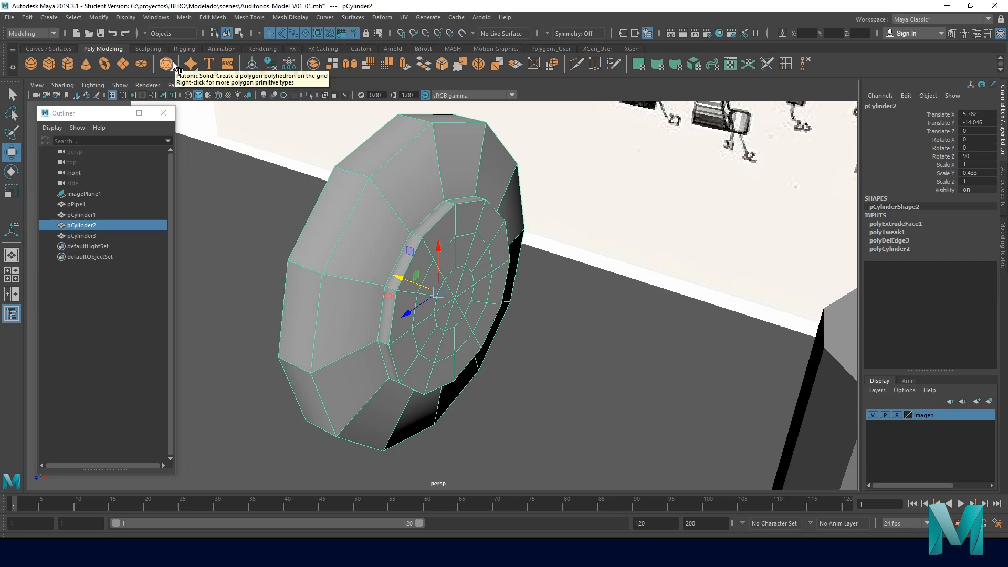
- Try to insert an edge loop across the slanted faces of pCylinder2 close to the smaller ring
{"action": "left_click", "coordinate": [211, 18]}
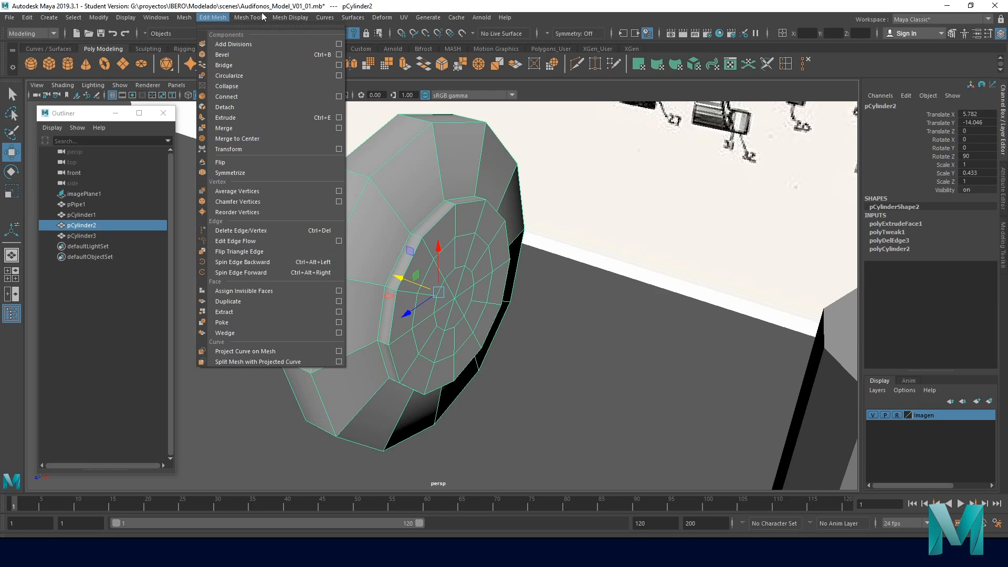
{"action": "mouse_move", "coordinate": [259, 17]}
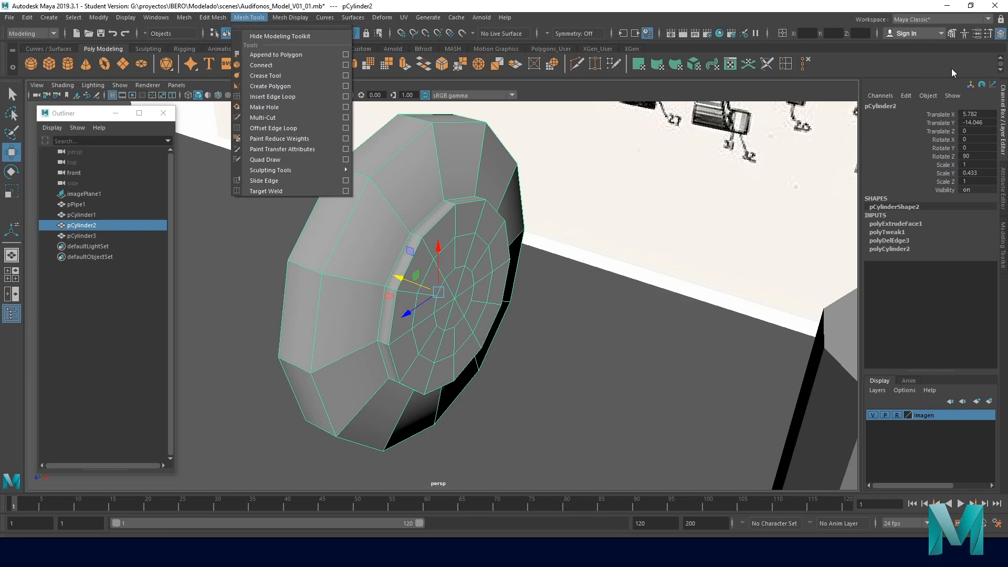
{"action": "left_click", "coordinate": [786, 64]}
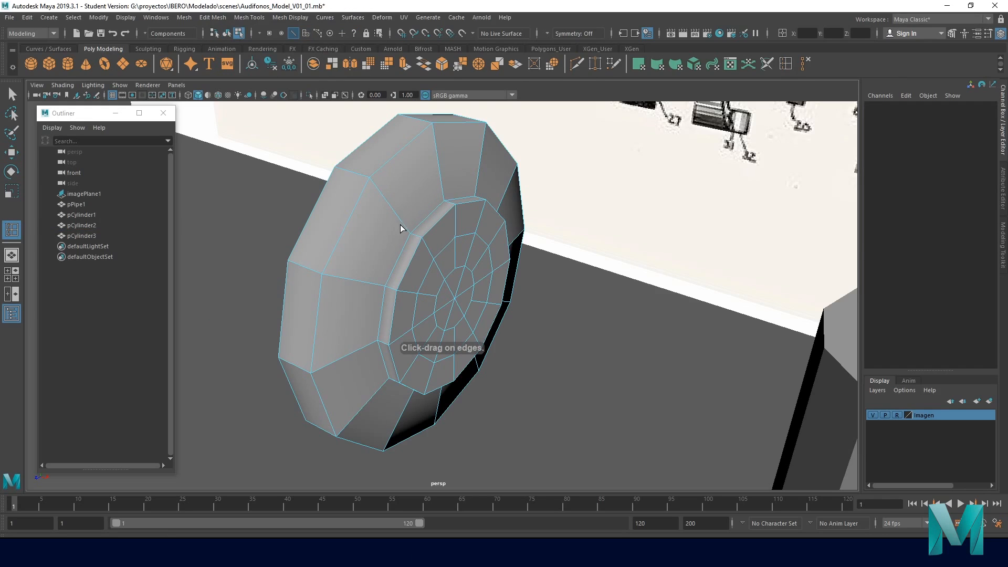
{"action": "key", "text": "space"}
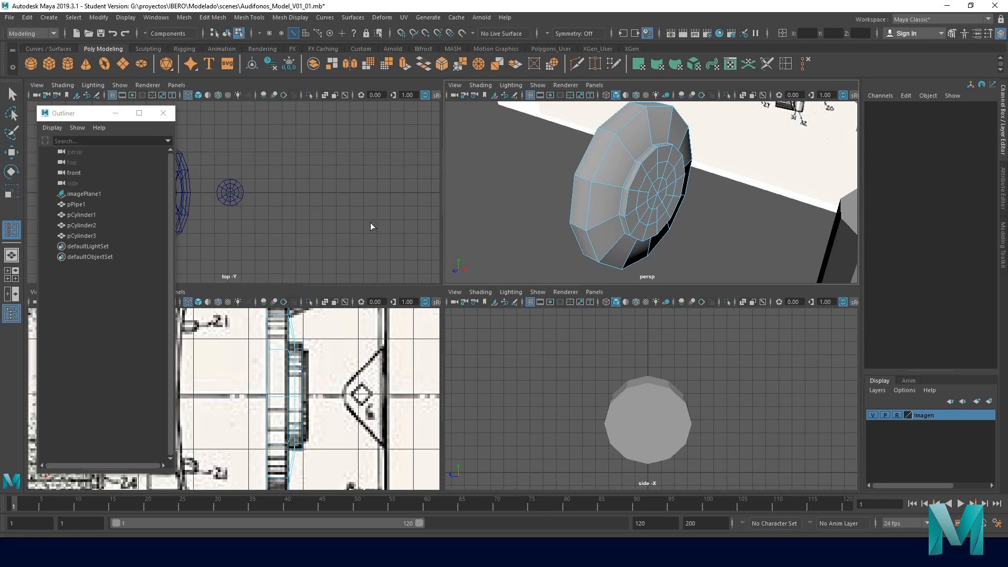
{"action": "left_click", "coordinate": [631, 154]}
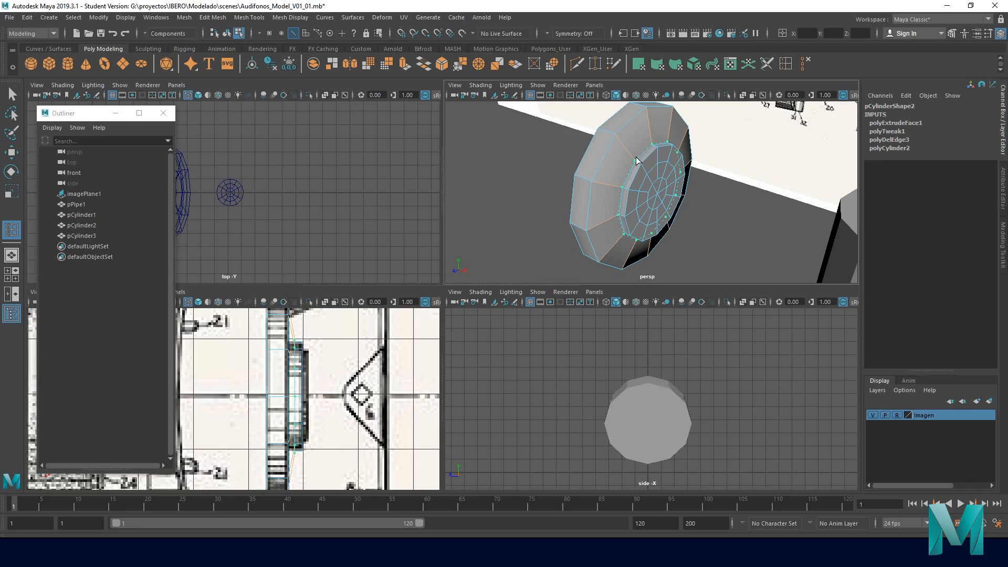
- Try moving the slanted edges that join the two rings of pCylinder2 along the cylinder's axis
{"action": "double_click", "coordinate": [639, 161]}
{"action": "key", "text": "w"}
{"action": "left_click_drag", "start_coordinate": [610, 182], "coordinate": [608, 175]}
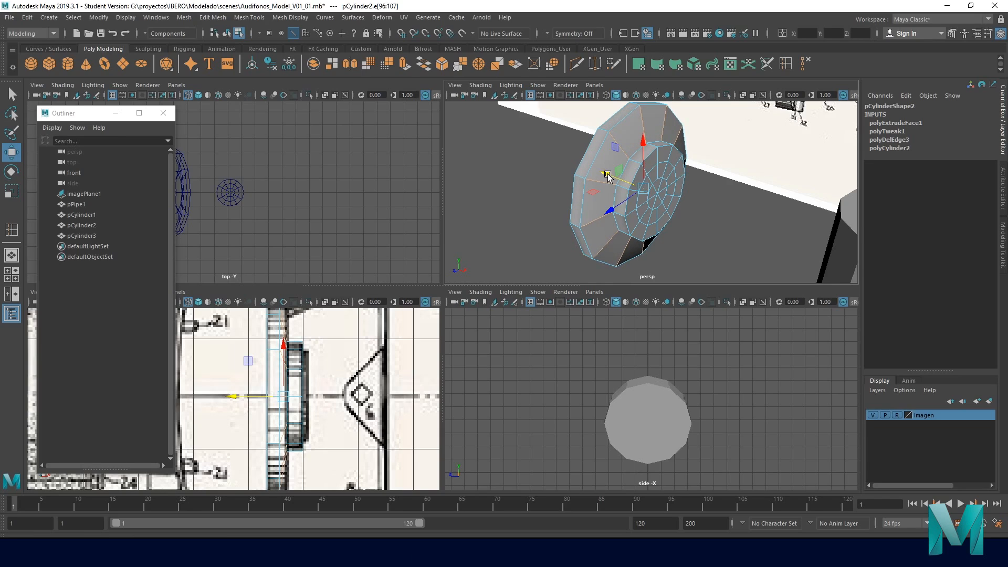
{"action": "key", "text": "F8"}
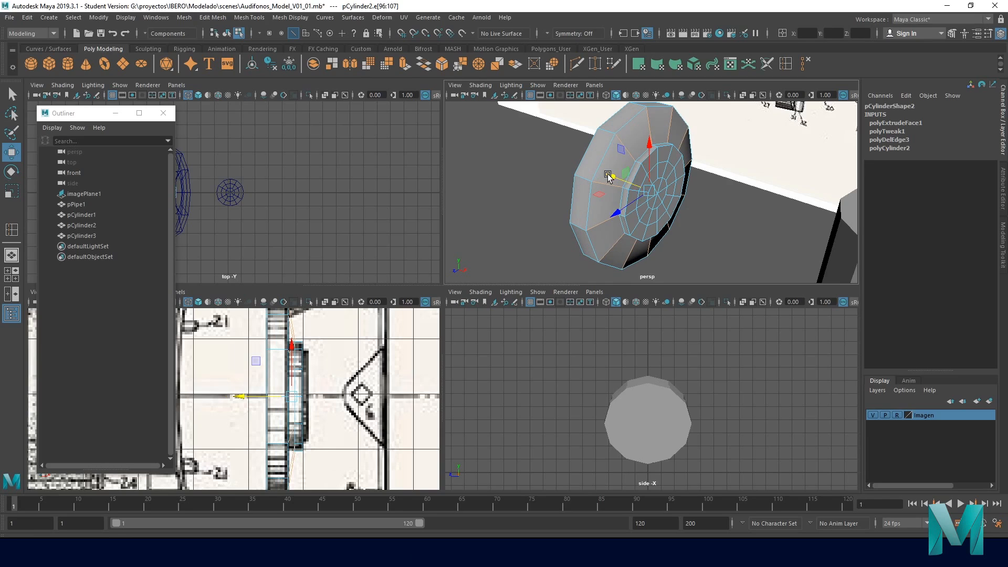
- Insert a new edge loop on pCylinder2's slanted transition faces, close to the smaller ring
{"action": "key", "text": "F11"}
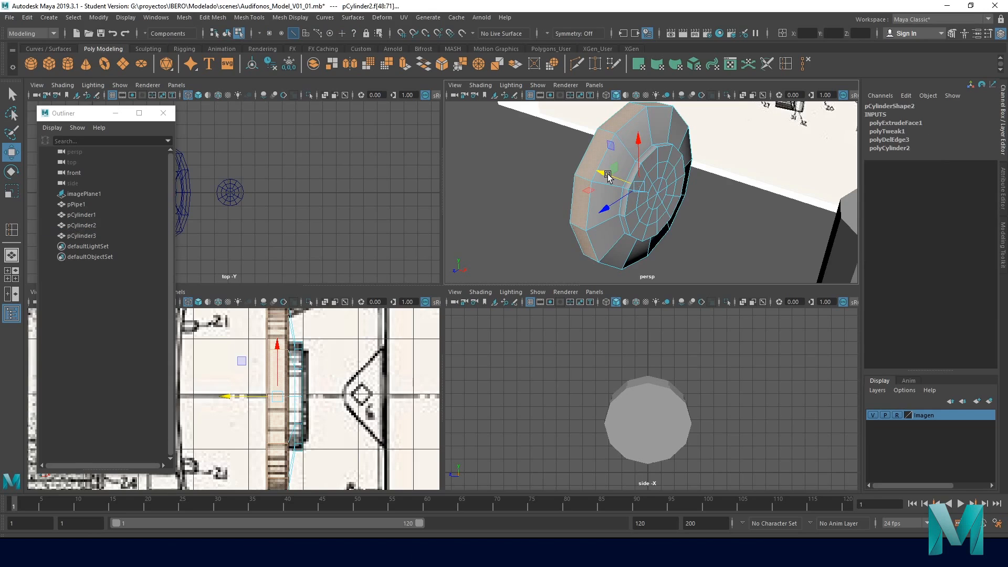
{"action": "right_click_drag", "start_coordinate": [659, 152], "coordinate": [672, 130]}
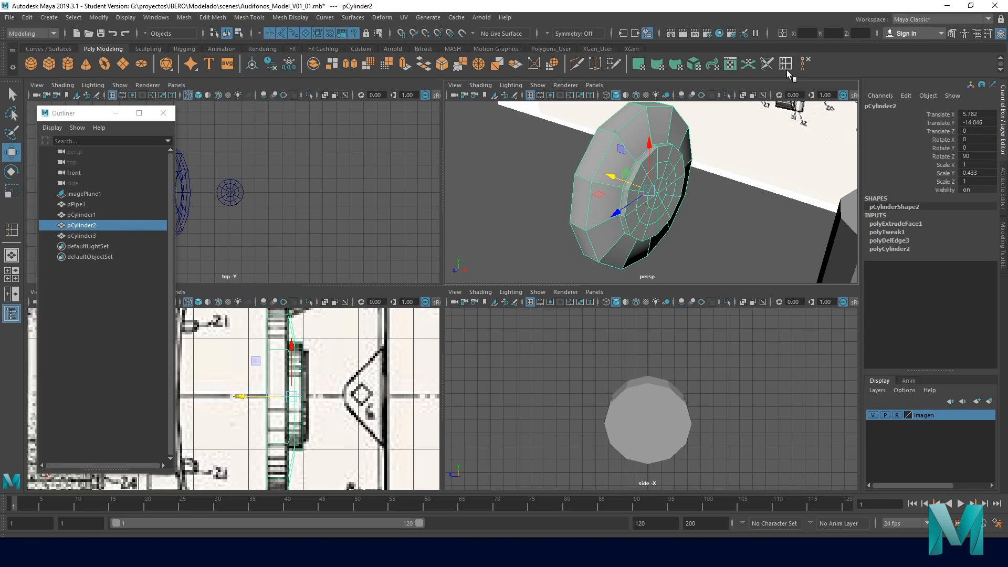
{"action": "left_click_drag", "start_coordinate": [630, 155], "coordinate": [635, 161]}
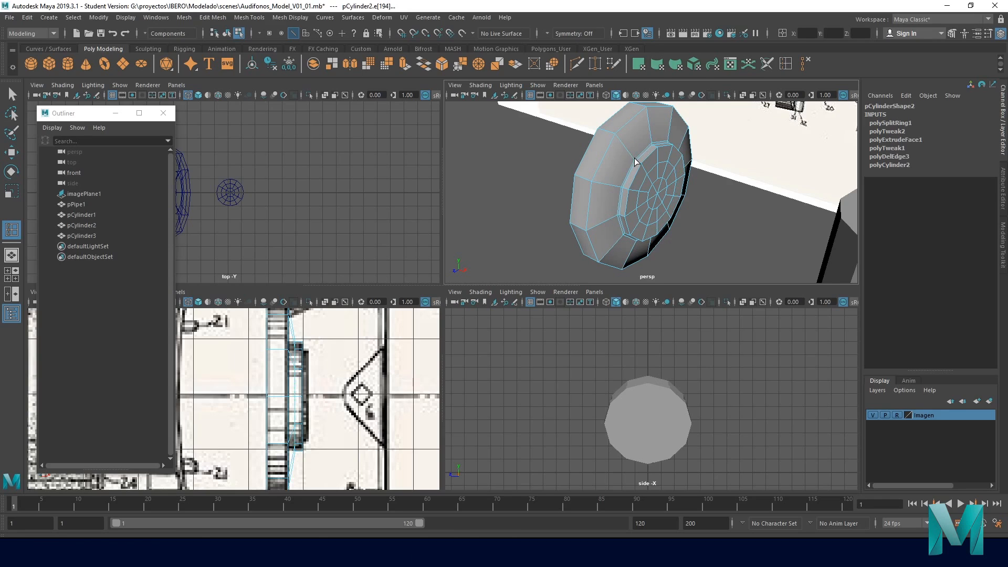
- Move the inserted edge loop along the axis to the larger ring's face and scale it to the smaller ring's diameter, straightening the transition
{"action": "key", "text": "w"}
{"action": "left_click_drag", "start_coordinate": [616, 177], "coordinate": [611, 178]}
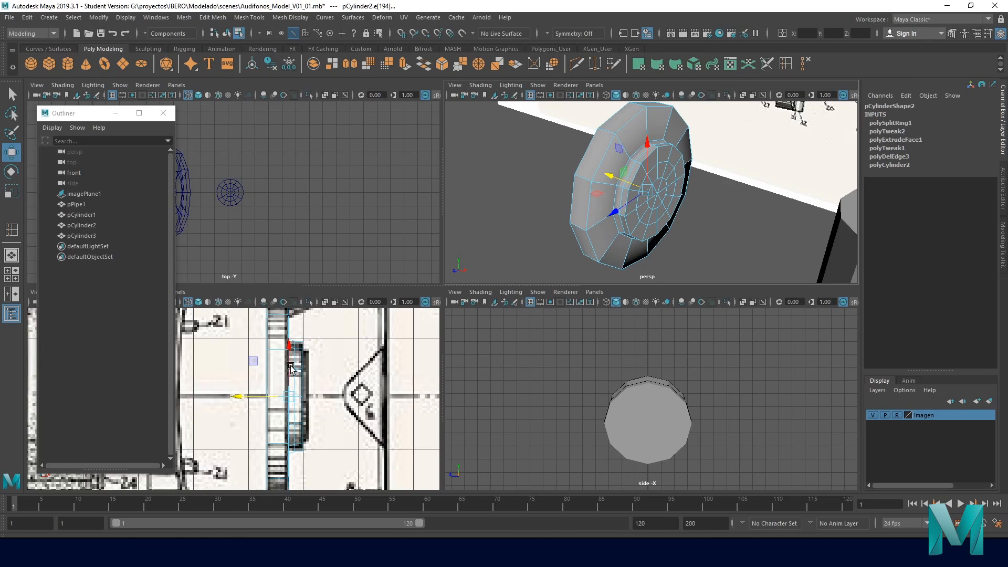
{"action": "key", "text": "space"}
{"action": "scroll", "coordinate": [442, 318], "scroll_direction": "up", "scroll_amount": 3}
{"action": "middle_click_drag", "start_coordinate": [443, 318], "coordinate": [347, 351], "text": "alt"}
{"action": "left_click_drag", "start_coordinate": [401, 332], "coordinate": [396, 333]}
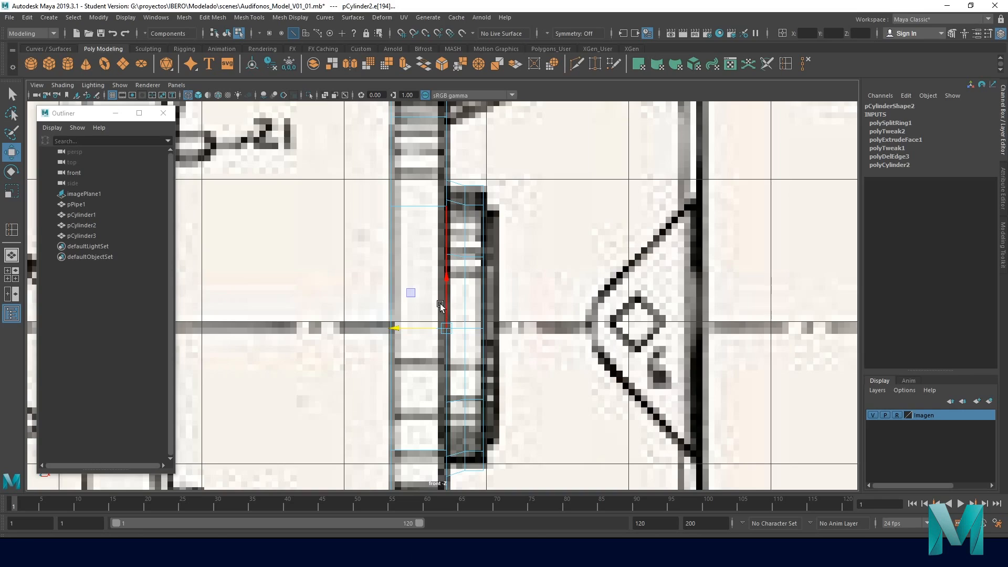
{"action": "key", "text": "r"}
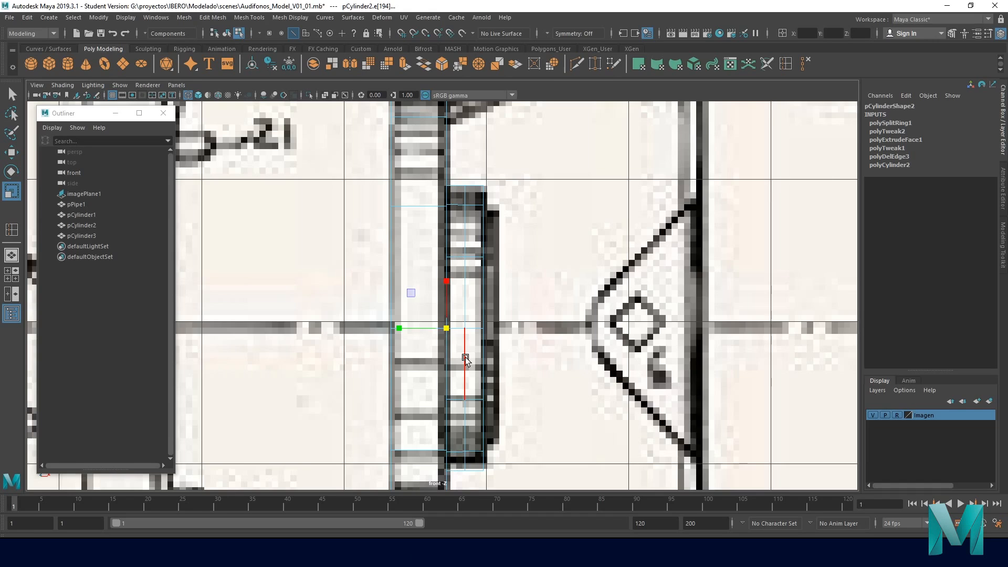
- Select the central triangular faces on the smaller ring's end cap of pCylinder2
{"action": "key", "text": "space"}
{"action": "scroll", "coordinate": [609, 194], "scroll_direction": "up", "scroll_amount": 4}
{"action": "key", "text": "space"}
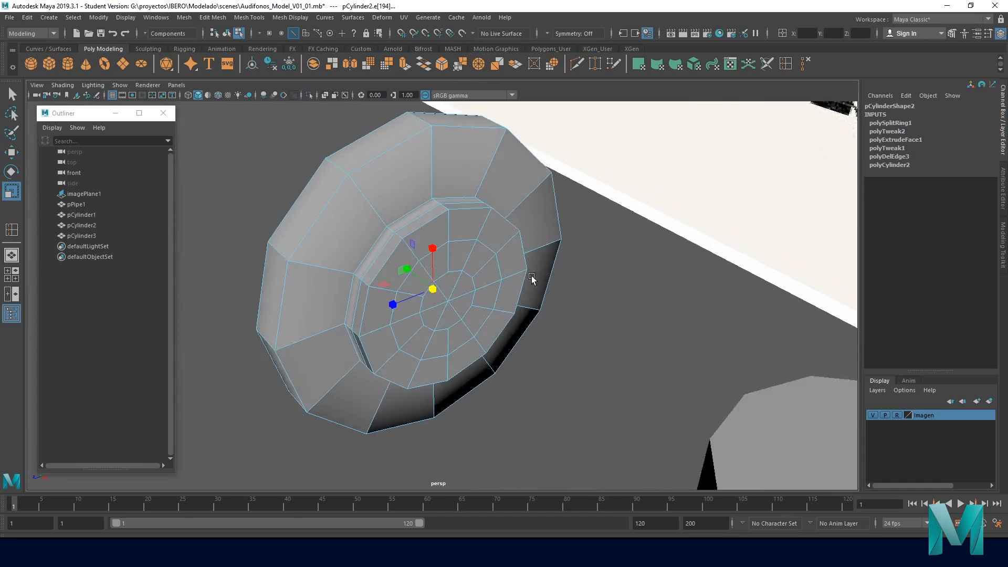
{"action": "scroll", "coordinate": [530, 277], "scroll_direction": "up", "scroll_amount": 3}
{"action": "left_click_drag", "start_coordinate": [417, 247], "coordinate": [442, 245], "text": "alt"}
{"action": "key", "text": "q"}
{"action": "scroll", "coordinate": [408, 274], "scroll_direction": "up", "scroll_amount": 3}
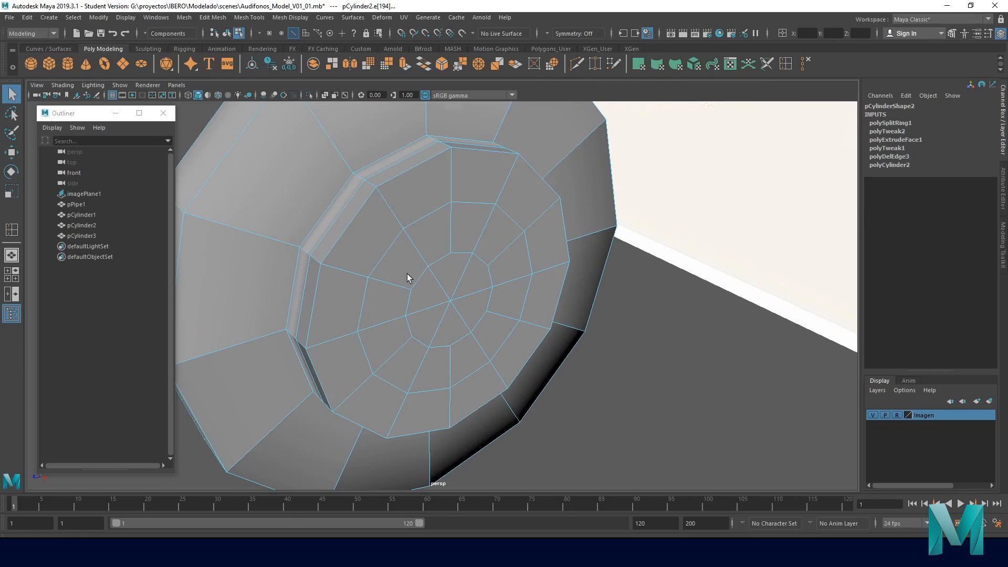
{"action": "right_click_drag", "start_coordinate": [446, 272], "coordinate": [448, 275]}
{"action": "left_click", "coordinate": [441, 285]}
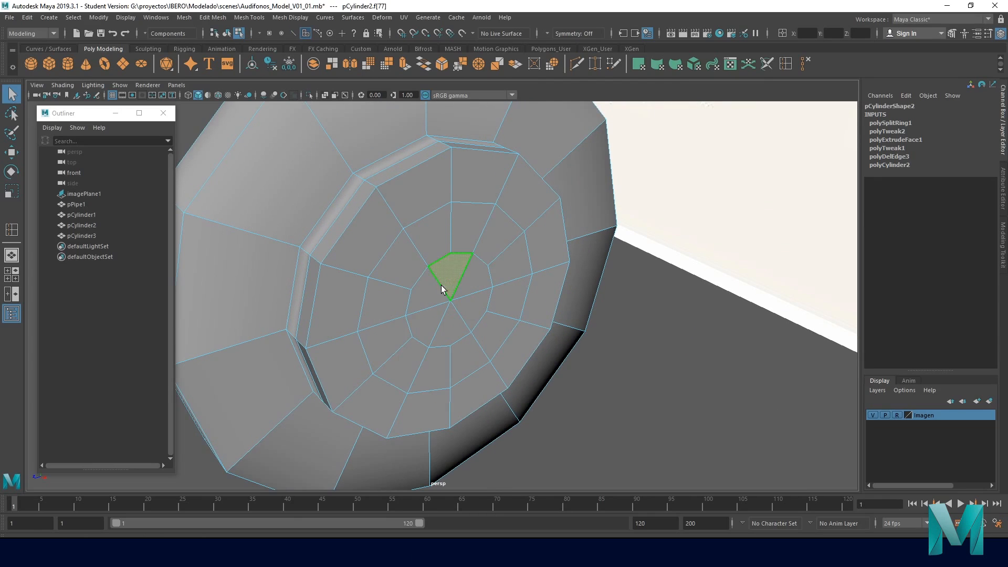
{"action": "left_click", "coordinate": [427, 297], "text": "ctrl+shift"}
{"action": "left_click", "coordinate": [426, 319], "text": "ctrl+shift"}
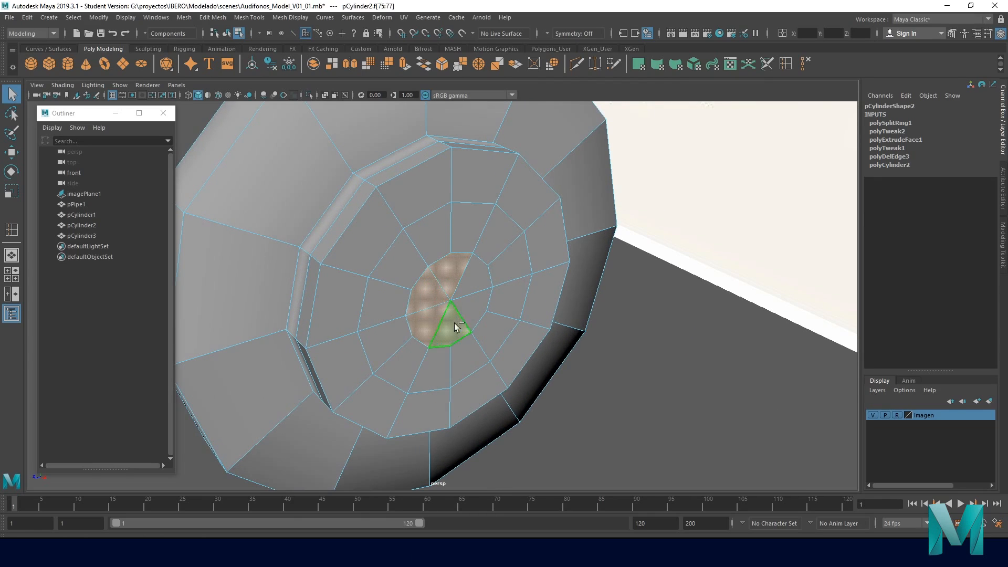
- Grow the face selection by one ring and extrude it outward with a Local Translate Z of about 0.107, following the drawing's outer step
{"action": "key", "text": "space"}
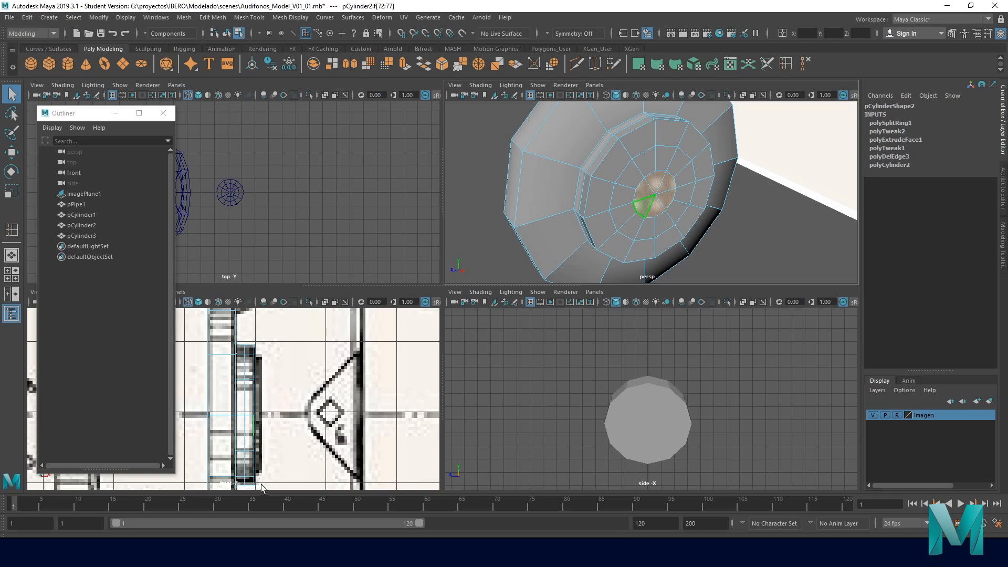
{"action": "key", "text": "space"}
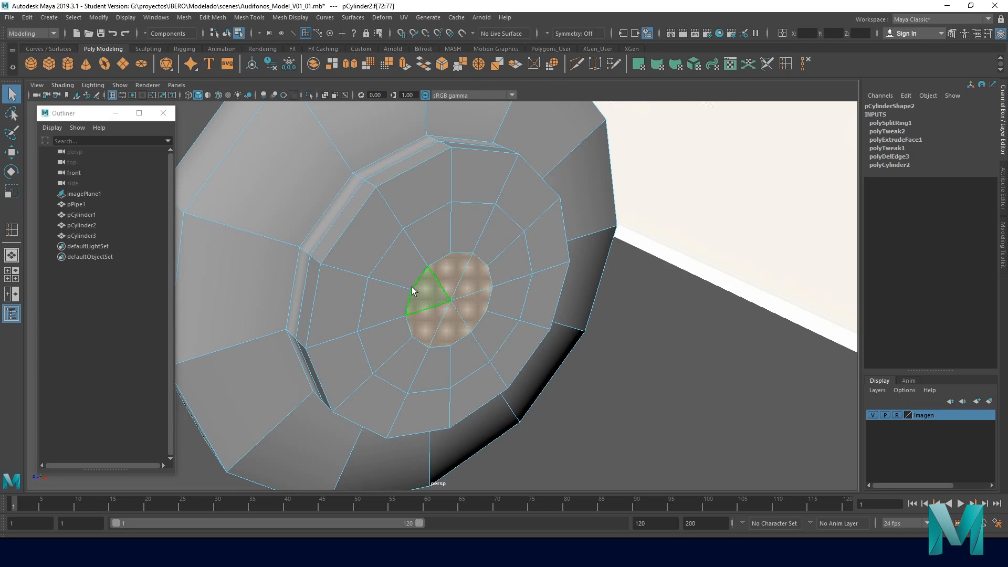
{"action": "right_click", "coordinate": [454, 304], "text": "shift"}
{"action": "right_click_drag", "start_coordinate": [454, 306], "coordinate": [524, 273], "text": "shift"}
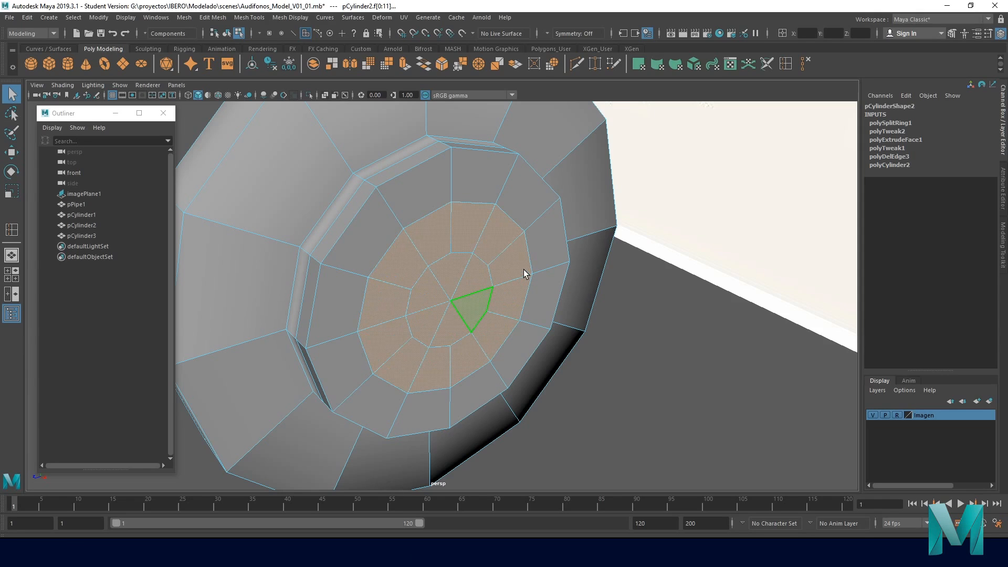
{"action": "key", "text": "space"}
{"action": "key", "text": "space"}
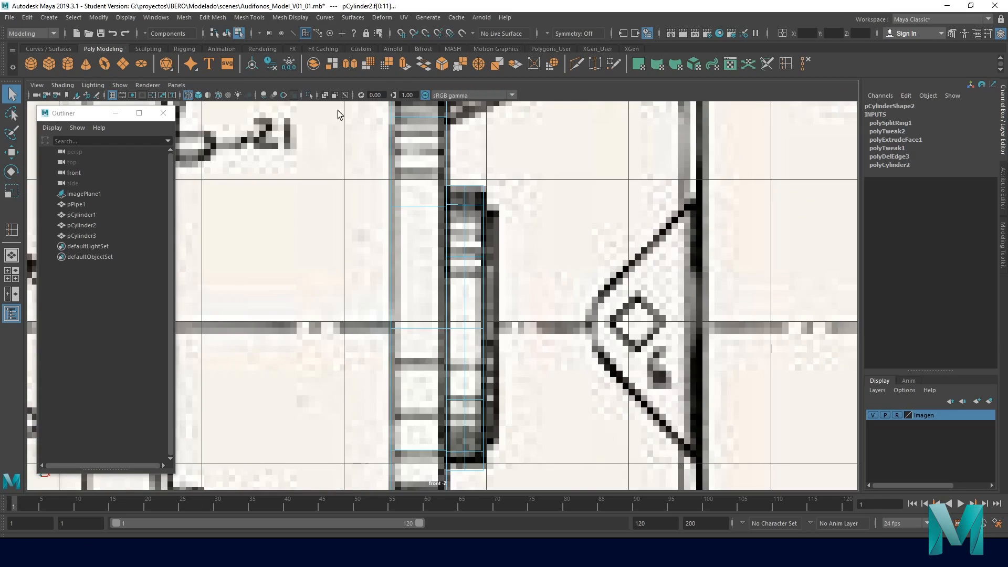
{"action": "left_click", "coordinate": [401, 65]}
{"action": "left_click_drag", "start_coordinate": [516, 277], "coordinate": [532, 279]}
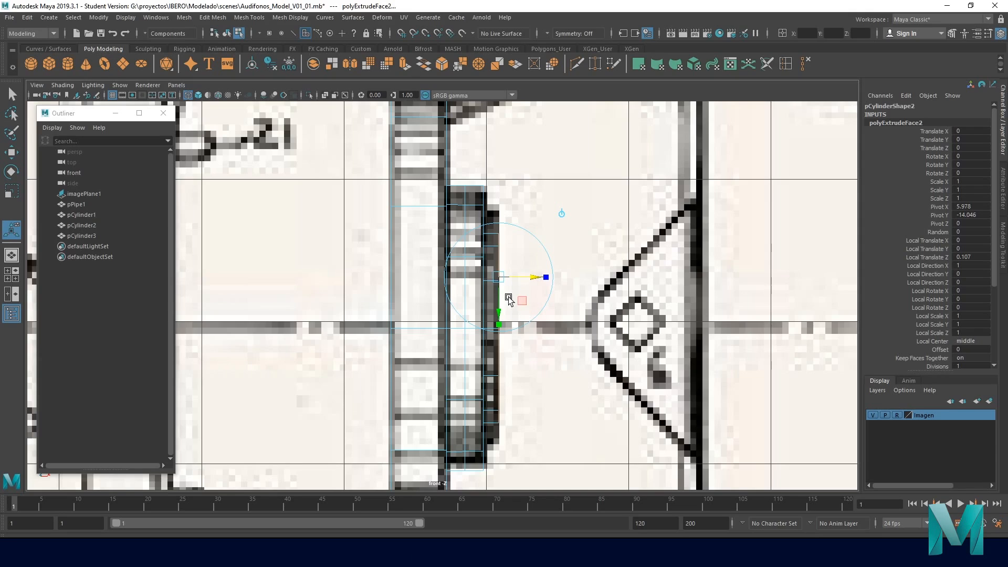
{"action": "key", "text": "w"}
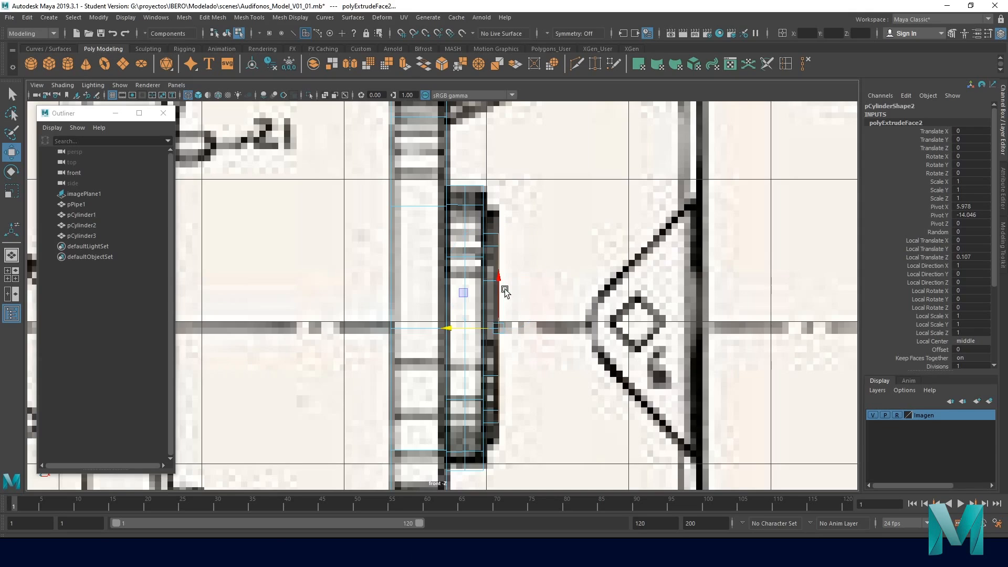
{"action": "right_click", "coordinate": [497, 248]}
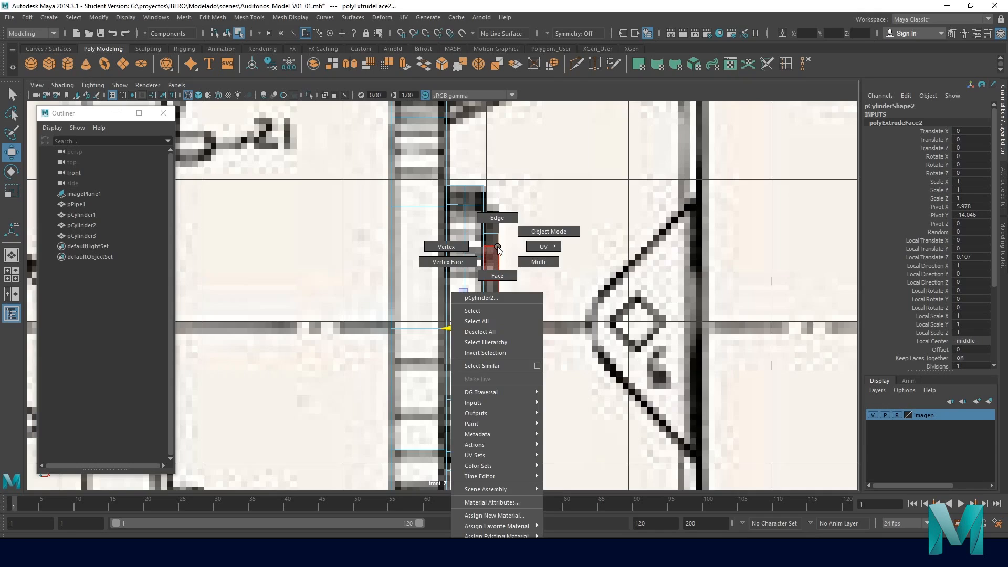
{"action": "left_click", "coordinate": [497, 275]}
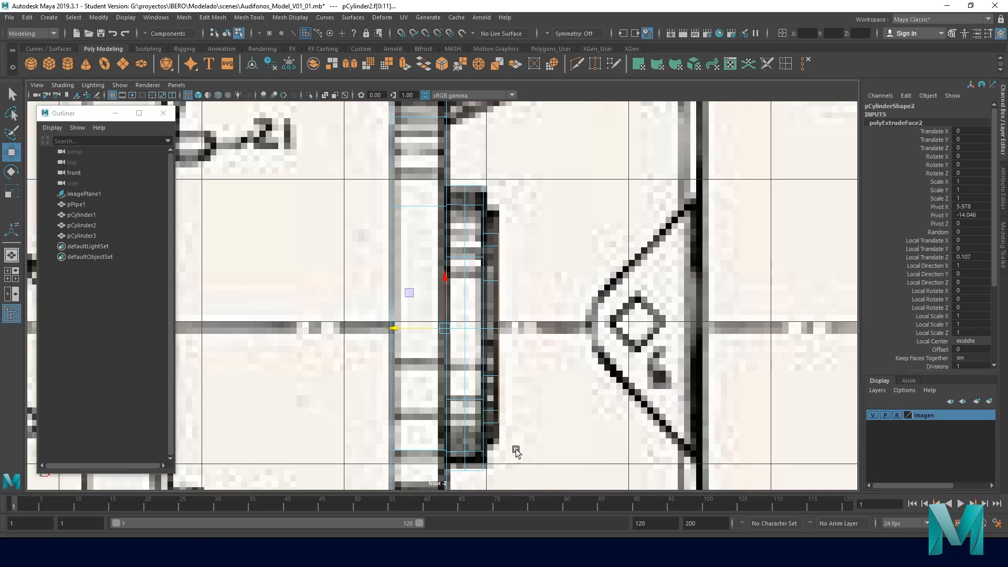
{"action": "left_click_drag", "start_coordinate": [505, 293], "coordinate": [494, 207]}
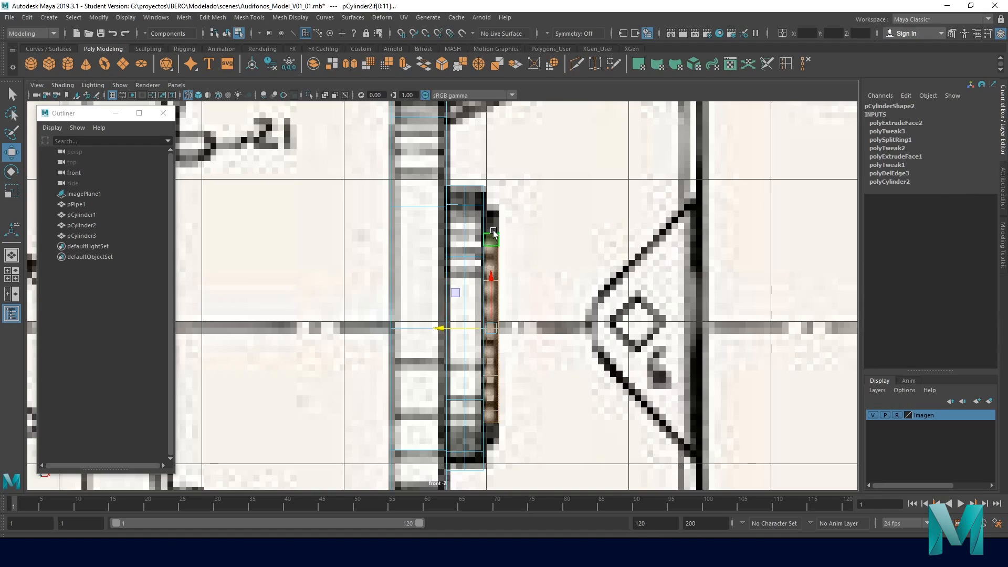
{"action": "key", "text": "r"}
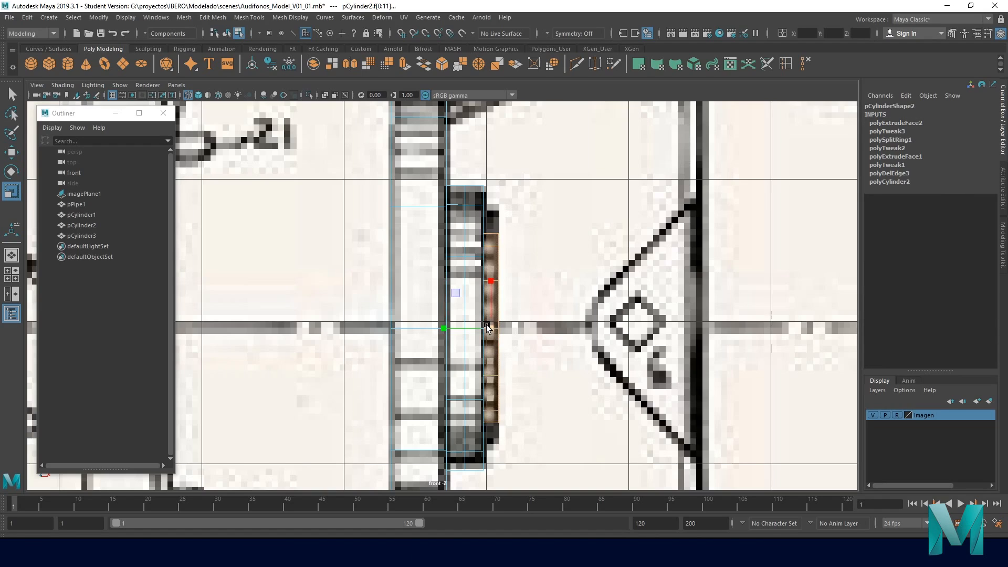
- Select the edge loop at the base of the extruded step and scale it up towards the smaller ring's rim
{"action": "key", "text": "space"}
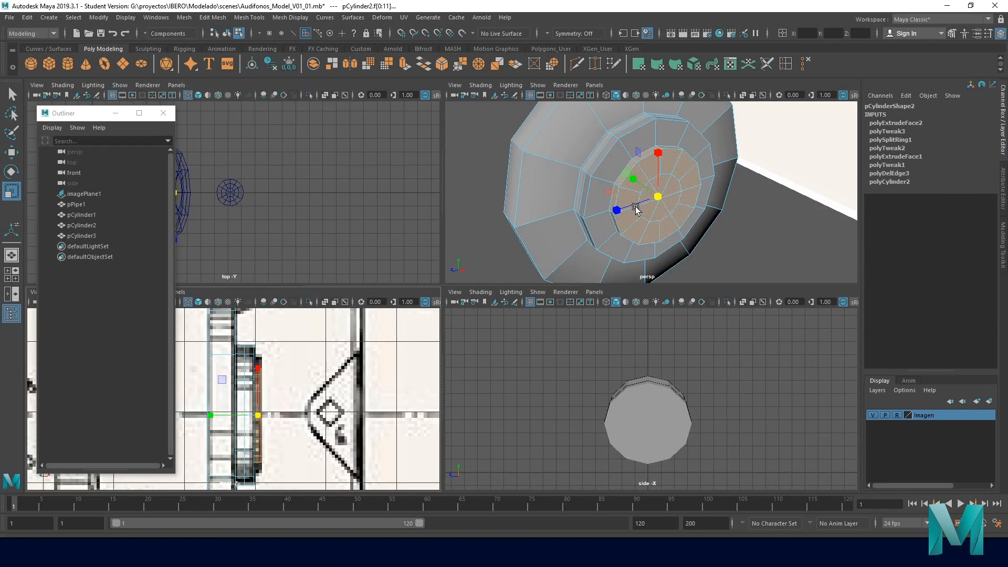
{"action": "scroll", "coordinate": [609, 179], "scroll_direction": "up", "scroll_amount": 3}
{"action": "right_click", "coordinate": [625, 148]}
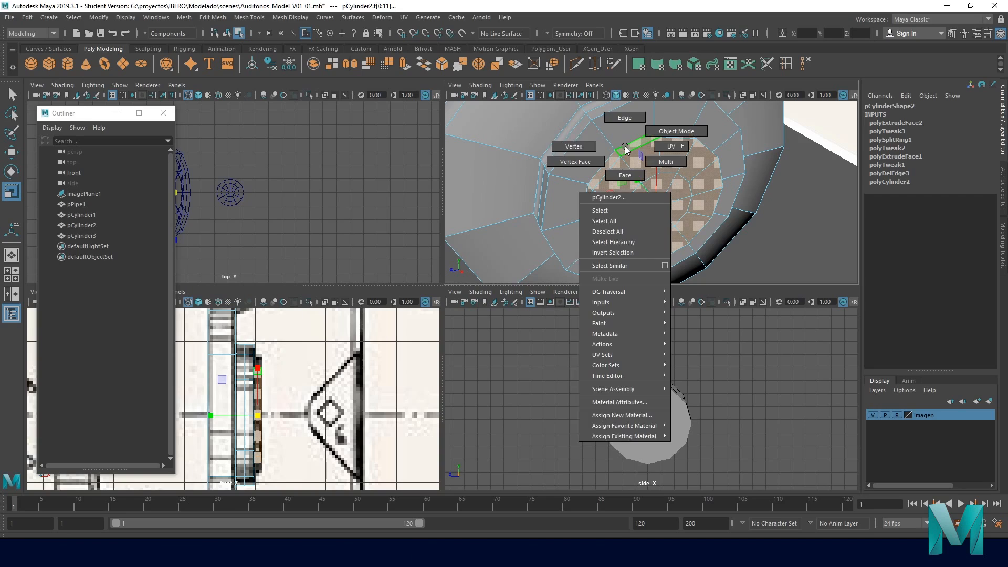
{"action": "right_click_drag", "start_coordinate": [626, 149], "coordinate": [625, 136]}
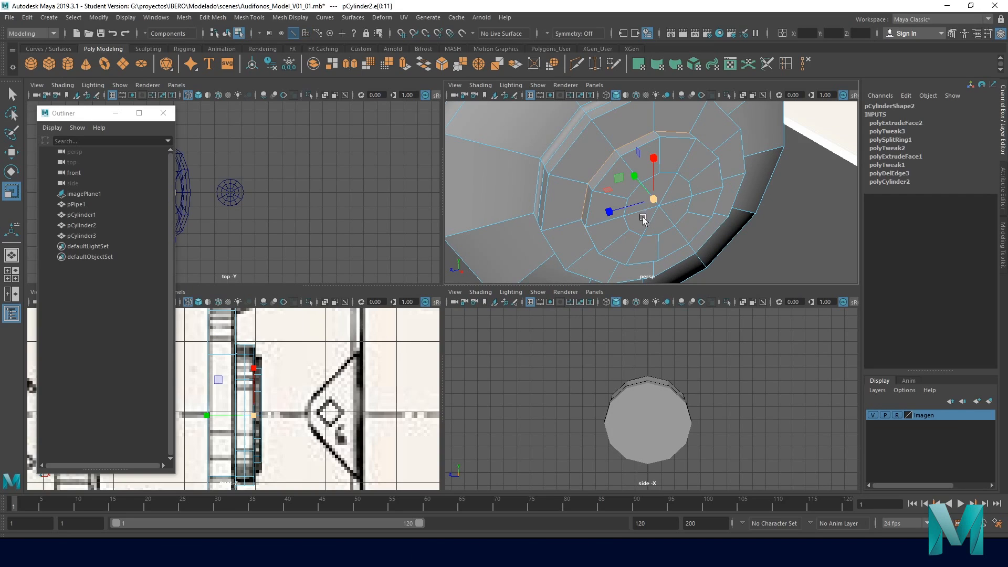
{"action": "left_click_drag", "start_coordinate": [653, 201], "coordinate": [677, 194]}
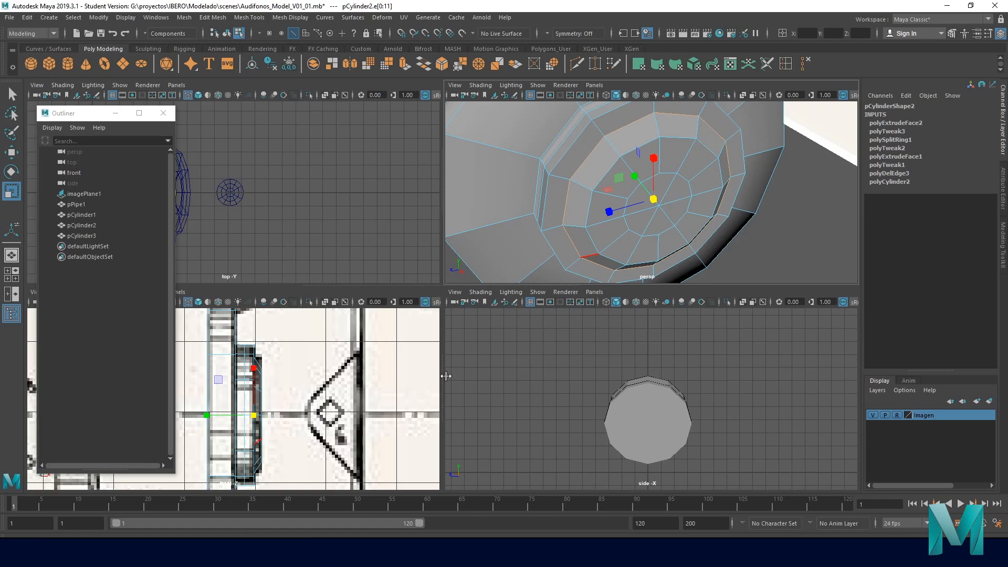
- Select the extruded step's end vertices in the front view and scale them up to match the drawing's outer step
{"action": "key", "text": "space"}
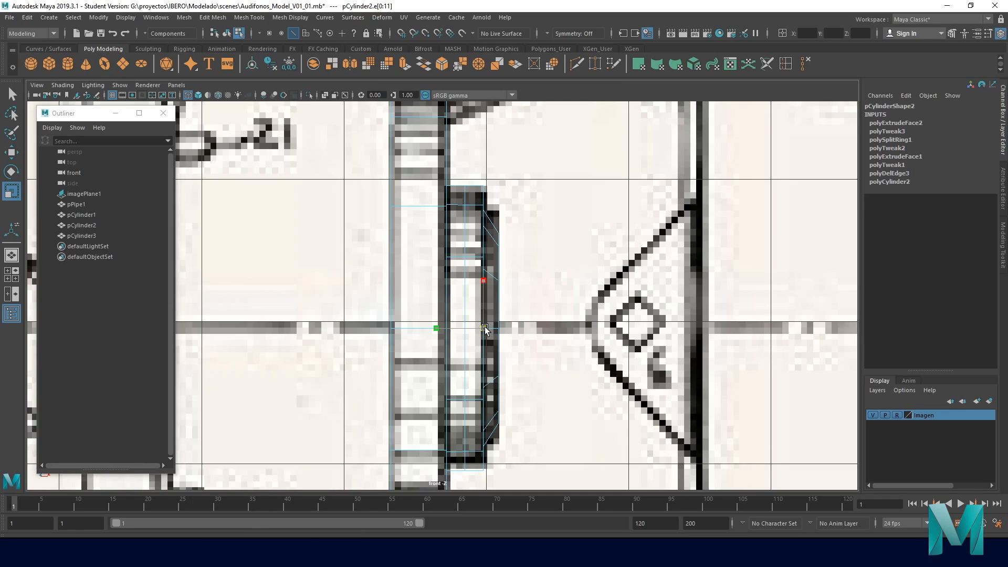
{"action": "right_click", "coordinate": [499, 234]}
{"action": "left_click", "coordinate": [448, 233]}
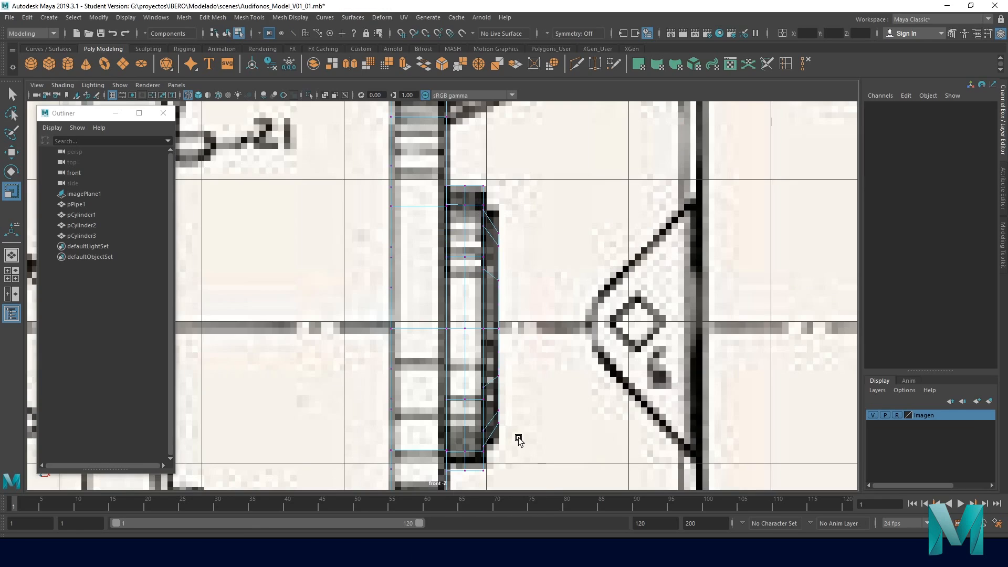
{"action": "left_click_drag", "start_coordinate": [499, 240], "coordinate": [493, 208]}
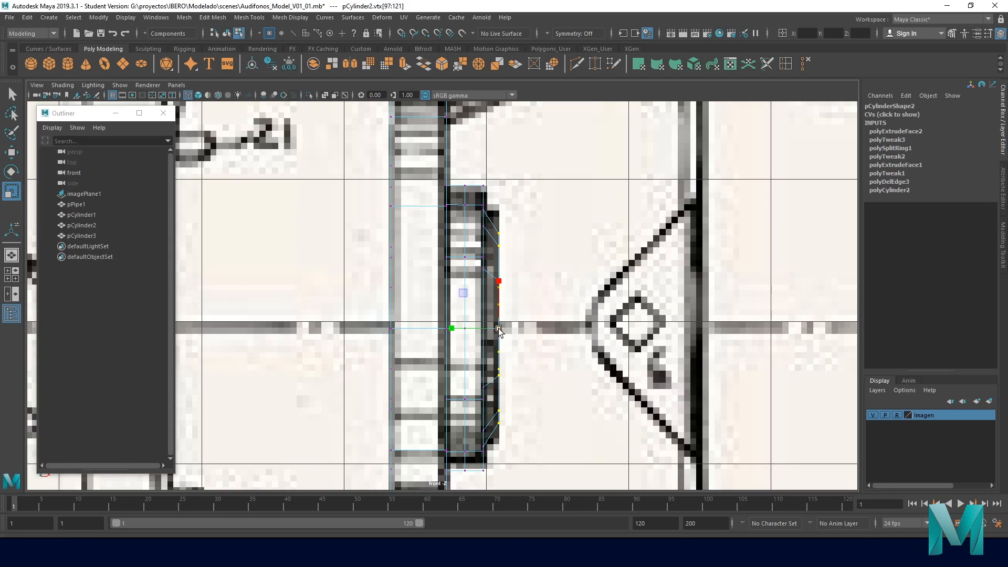
{"action": "left_click_drag", "start_coordinate": [499, 328], "coordinate": [528, 320]}
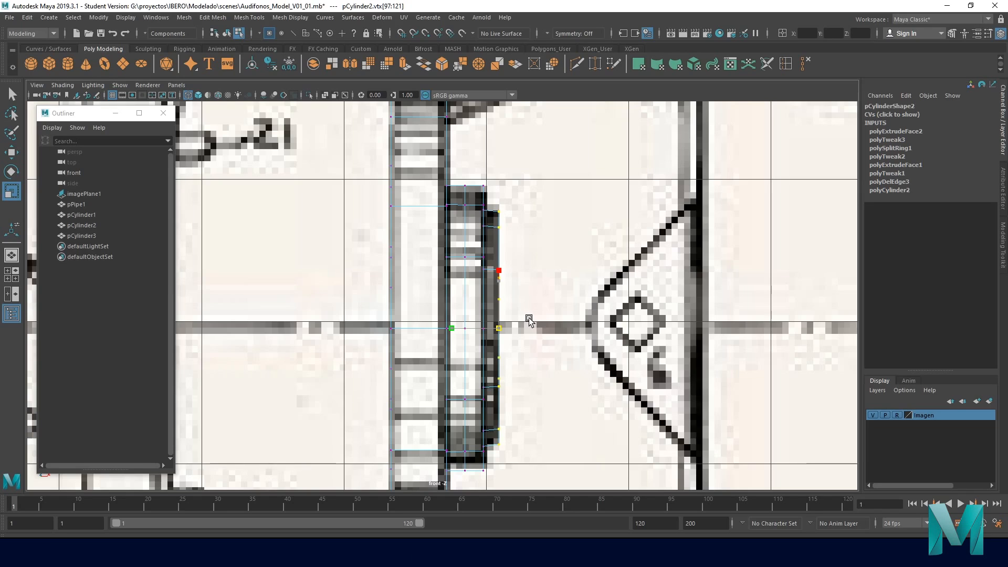
- Examine the stepped shape of pCylinder2 in perspective from the cap and the side, returning to object selection
{"action": "scroll", "coordinate": [529, 321], "scroll_direction": "down", "scroll_amount": 3}
{"action": "key", "text": "space"}
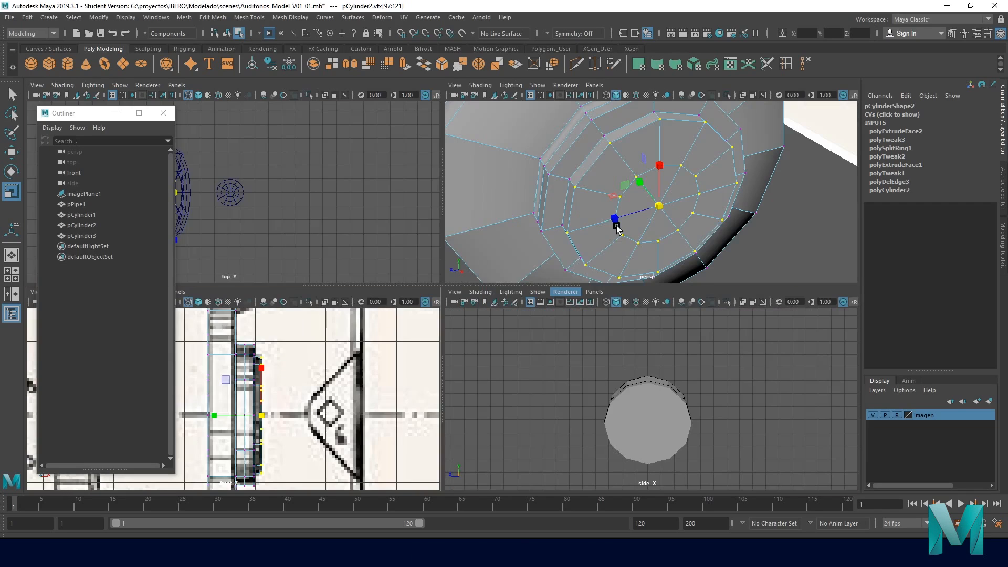
{"action": "key", "text": "space"}
{"action": "left_click_drag", "start_coordinate": [523, 313], "coordinate": [492, 294], "text": "alt"}
{"action": "right_click_drag", "start_coordinate": [434, 256], "coordinate": [465, 239]}
{"action": "left_click_drag", "start_coordinate": [465, 239], "coordinate": [456, 262], "text": "alt"}
{"action": "key", "text": "space"}
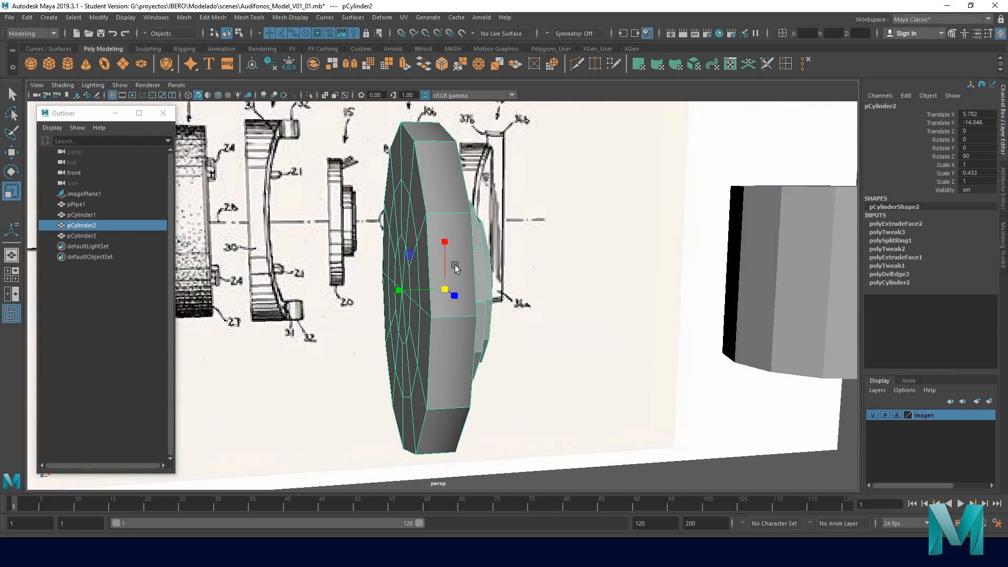
- Move pCylinder2 from FIG. 4 onto the assembled earpiece drawing beside label 3, at about Translate X 6.363 and Y 3.984
{"action": "key", "text": "space"}
{"action": "scroll", "coordinate": [414, 296], "scroll_direction": "down", "scroll_amount": 3}
{"action": "scroll", "coordinate": [413, 297], "scroll_direction": "down", "scroll_amount": 1}
{"action": "middle_click_drag", "start_coordinate": [451, 284], "coordinate": [514, 383], "text": "alt"}
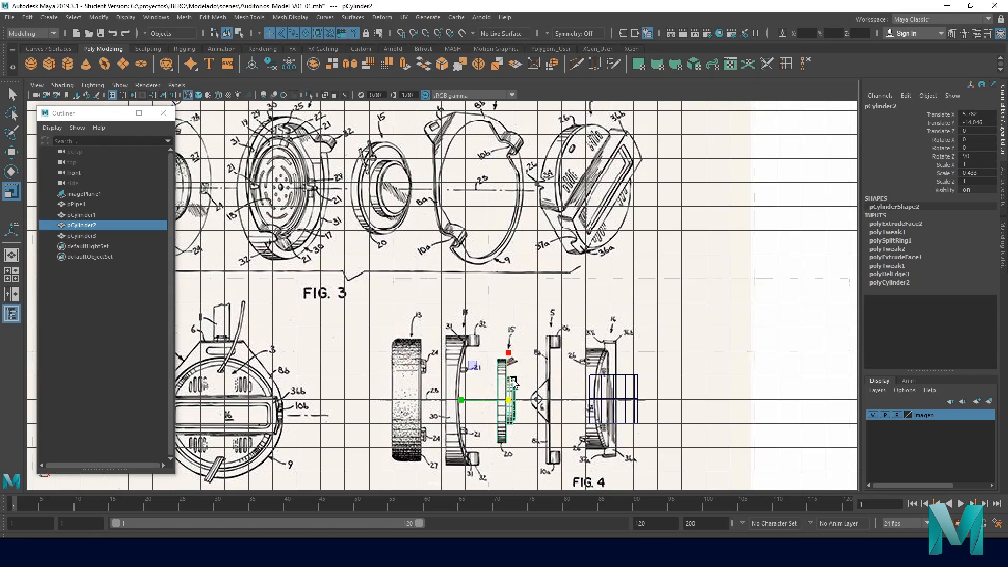
{"action": "key", "text": "w"}
{"action": "scroll", "coordinate": [488, 368], "scroll_direction": "down", "scroll_amount": 2}
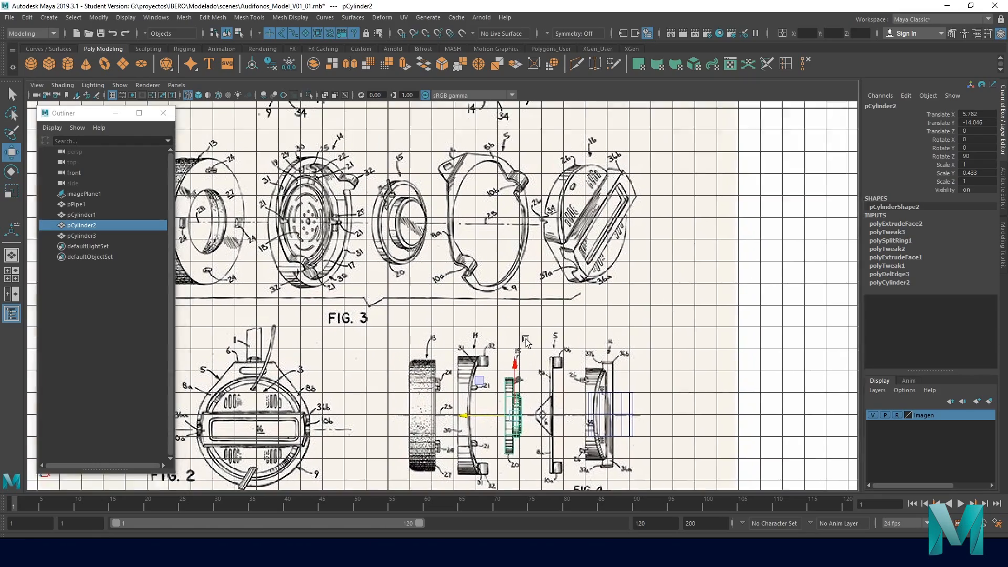
{"action": "middle_click_drag", "start_coordinate": [486, 345], "coordinate": [497, 316], "text": "alt"}
{"action": "left_click_drag", "start_coordinate": [529, 395], "coordinate": [362, 235]}
{"action": "middle_click_drag", "start_coordinate": [404, 243], "coordinate": [436, 309], "text": "alt"}
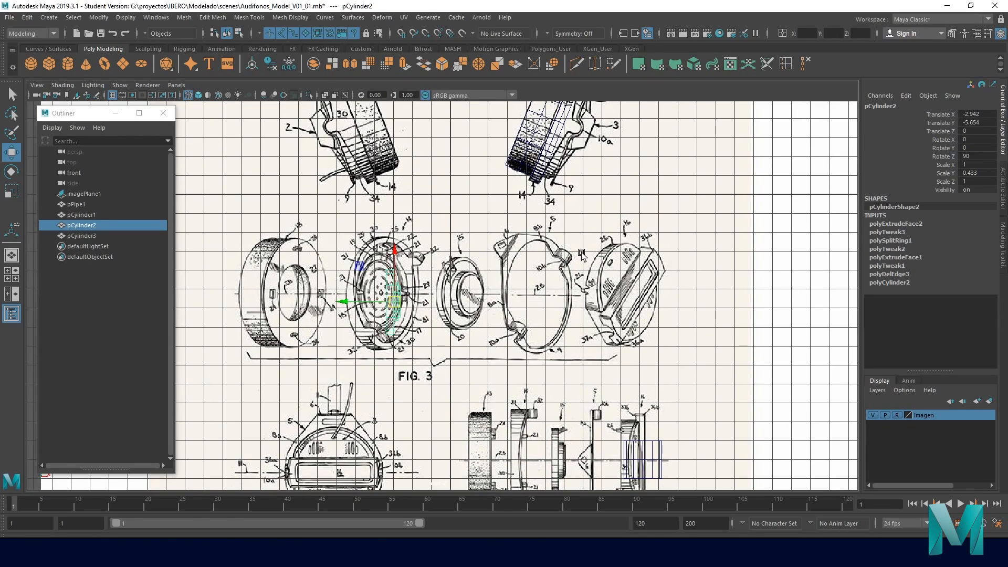
{"action": "middle_click_drag", "start_coordinate": [570, 284], "coordinate": [567, 319], "text": "alt"}
{"action": "left_click_drag", "start_coordinate": [387, 332], "coordinate": [565, 152]}
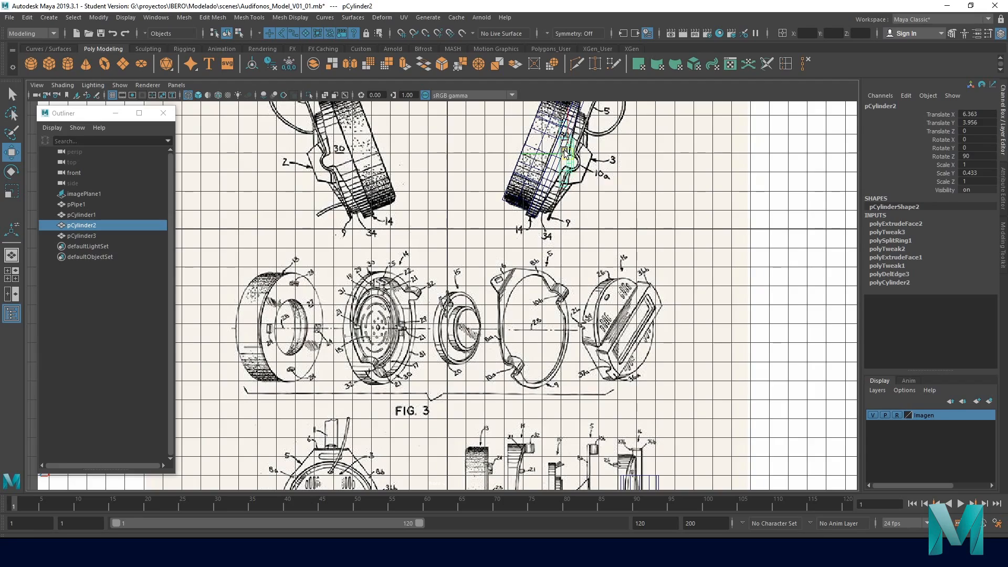
{"action": "middle_click_drag", "start_coordinate": [565, 152], "coordinate": [452, 276], "text": "alt"}
{"action": "scroll", "coordinate": [452, 275], "scroll_direction": "up", "scroll_amount": 8}
{"action": "scroll", "coordinate": [453, 276], "scroll_direction": "up", "scroll_amount": 2}
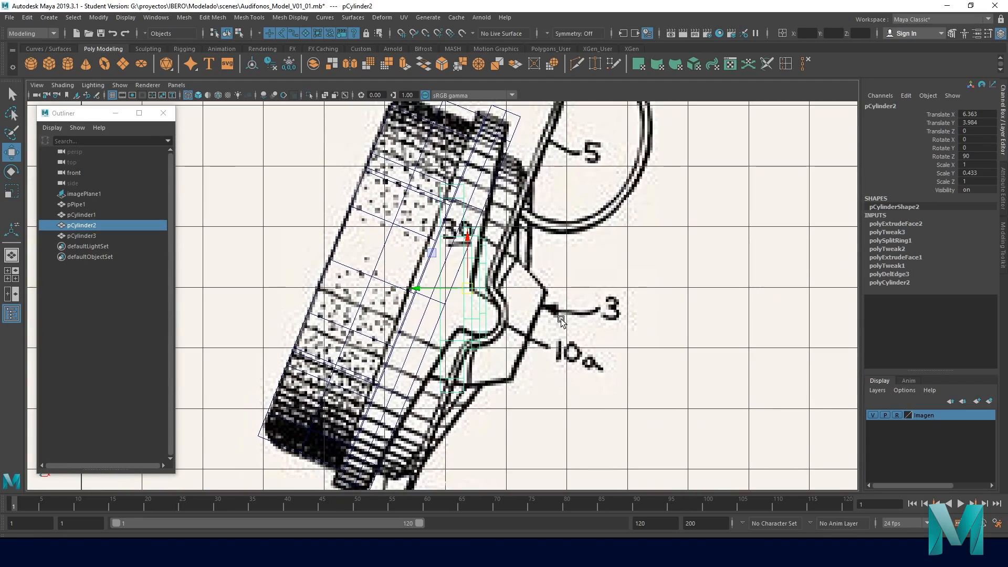
- Hide the Imagen layer and rotate pCylinder2 about Z to about 68.671 degrees, parallel to the tilted earpiece rings
{"action": "key", "text": "e"}
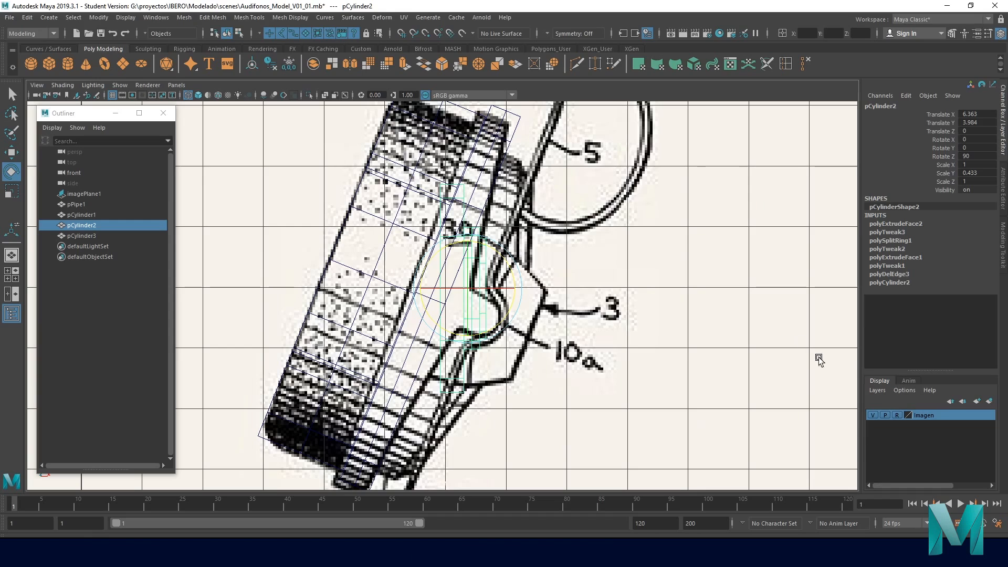
{"action": "left_click", "coordinate": [871, 415]}
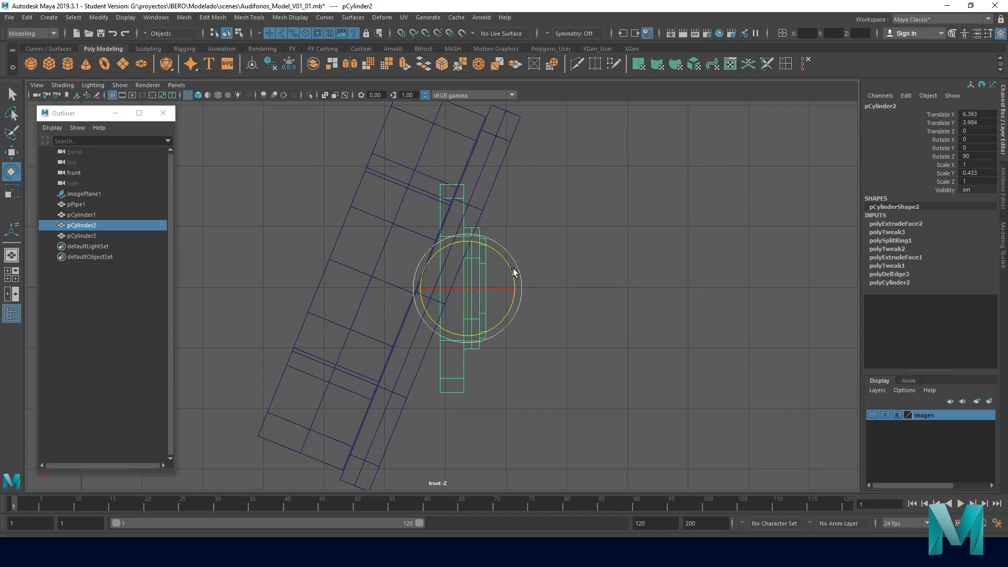
{"action": "left_click_drag", "start_coordinate": [491, 247], "coordinate": [497, 264]}
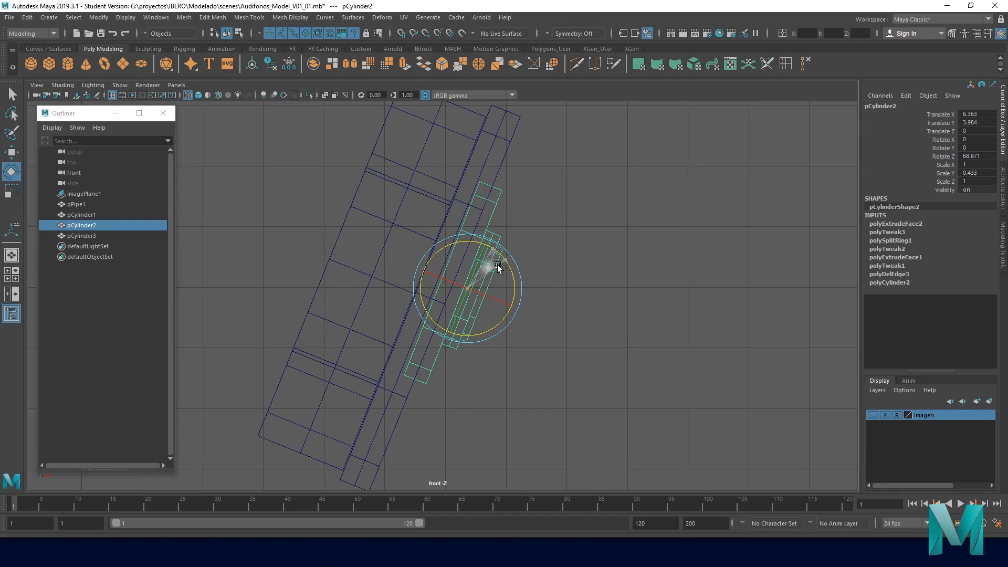
- Slide pCylinder2 along its own axes against the outer ring, to about Translate X 6.399 and Y 3.565
{"action": "key", "text": "w"}
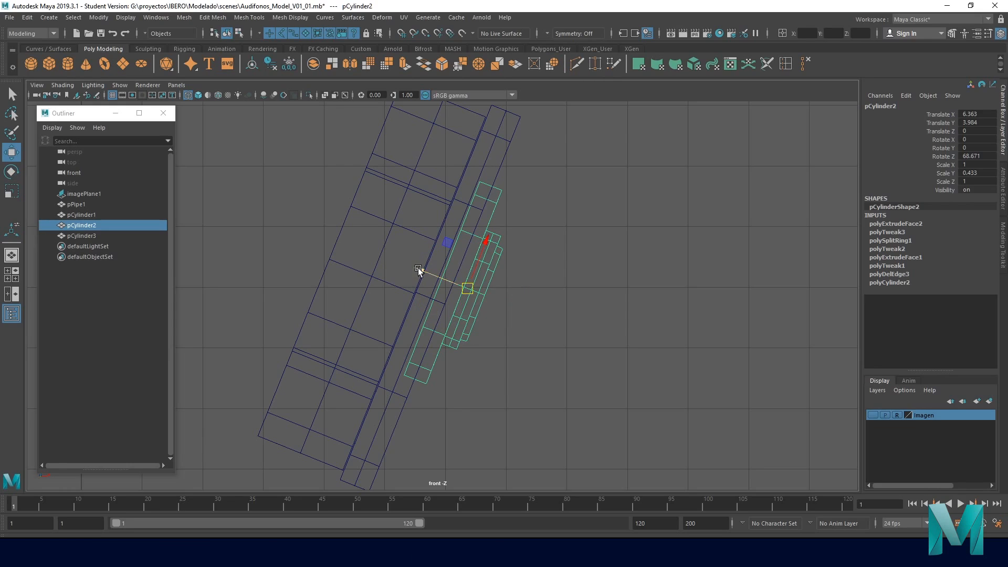
{"action": "left_click_drag", "start_coordinate": [482, 244], "coordinate": [472, 264]}
{"action": "scroll", "coordinate": [490, 307], "scroll_direction": "down", "scroll_amount": 2}
{"action": "scroll", "coordinate": [420, 292], "scroll_direction": "up", "scroll_amount": 2}
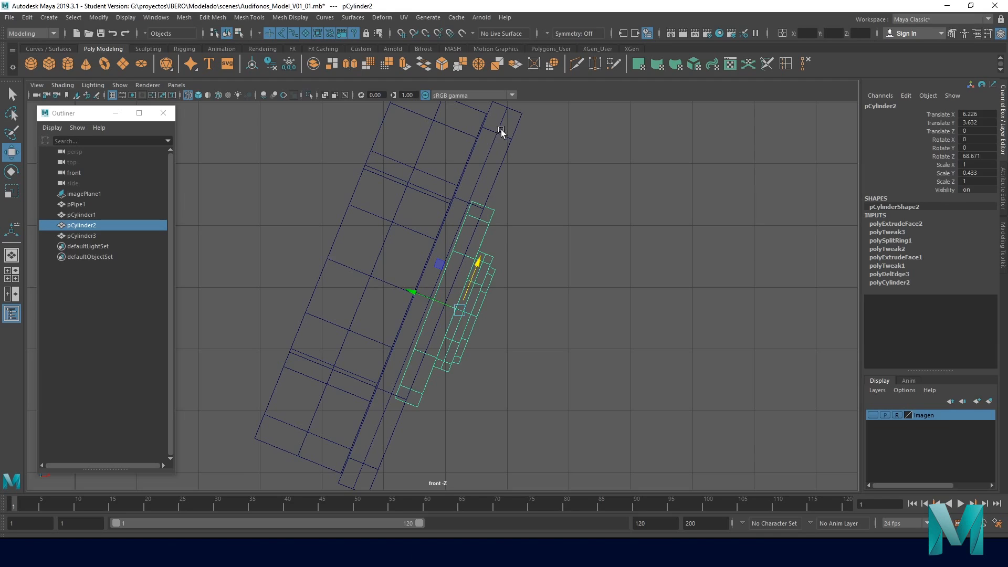
{"action": "left_click_drag", "start_coordinate": [414, 290], "coordinate": [426, 293]}
- Examine in perspective how pCylinder2 sits against the earpiece rings, clearing the selection
{"action": "key", "text": "space"}
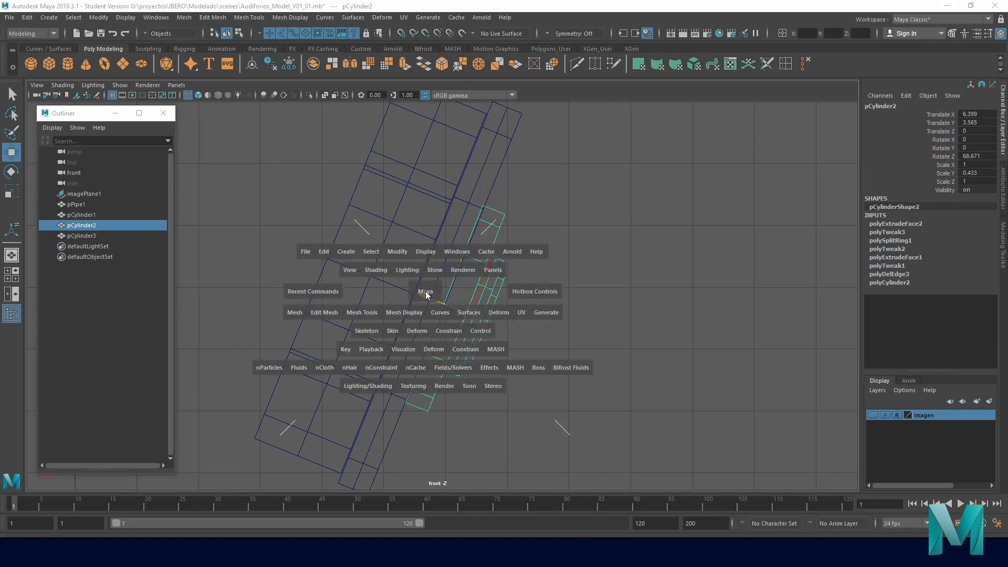
{"action": "key", "text": "space"}
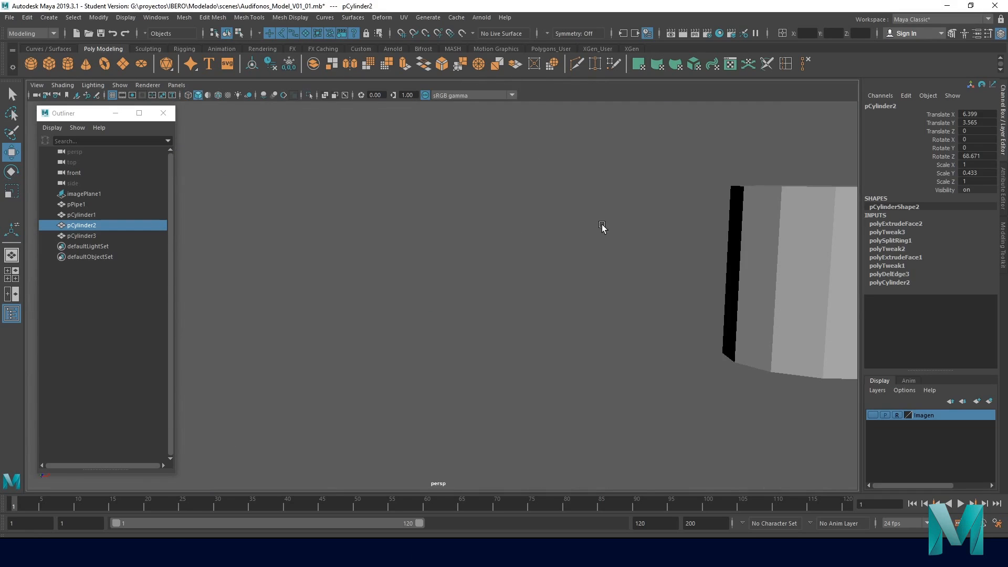
{"action": "key", "text": "f"}
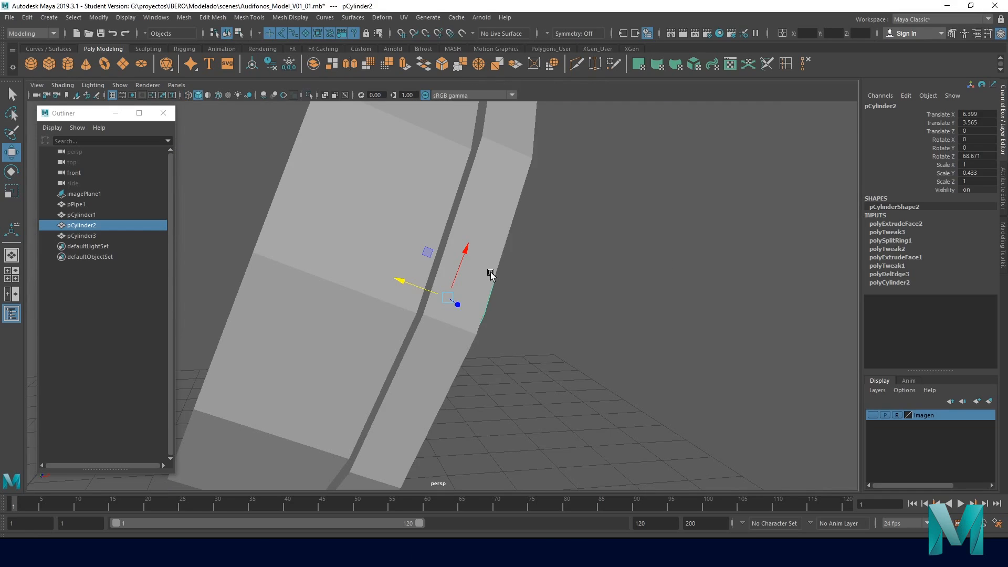
{"action": "left_click_drag", "start_coordinate": [543, 315], "coordinate": [459, 325], "text": "alt"}
{"action": "right_click_drag", "start_coordinate": [458, 324], "coordinate": [252, 237], "text": "alt"}
{"action": "left_click", "coordinate": [565, 243]}
{"action": "left_click_drag", "start_coordinate": [564, 244], "coordinate": [450, 275], "text": "alt"}
- Show the Imagen layer again in the front view and bring FIG. 3 and FIG. 4 into view
{"action": "key", "text": "space"}
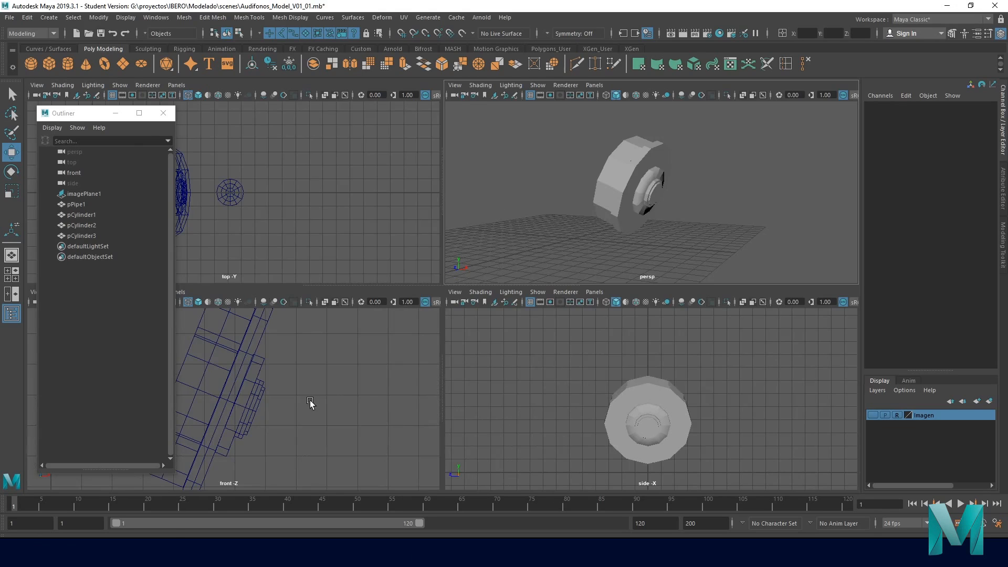
{"action": "key", "text": "space"}
{"action": "scroll", "coordinate": [450, 367], "scroll_direction": "down", "scroll_amount": 6}
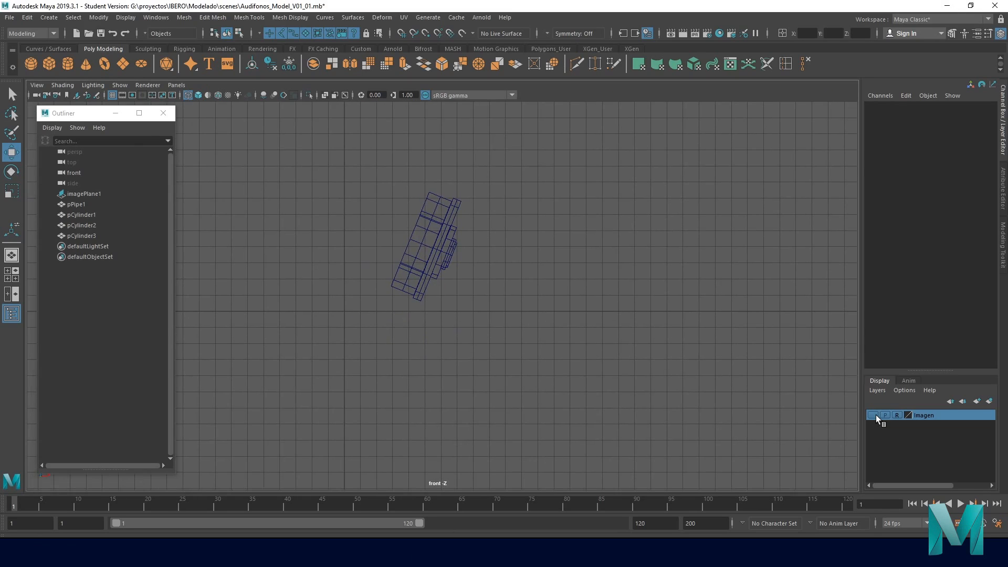
{"action": "left_click", "coordinate": [877, 416]}
{"action": "scroll", "coordinate": [556, 353], "scroll_direction": "down", "scroll_amount": 1}
{"action": "middle_click_drag", "start_coordinate": [519, 345], "coordinate": [513, 213], "text": "alt"}
{"action": "middle_click_drag", "start_coordinate": [449, 334], "coordinate": [417, 315], "text": "alt"}
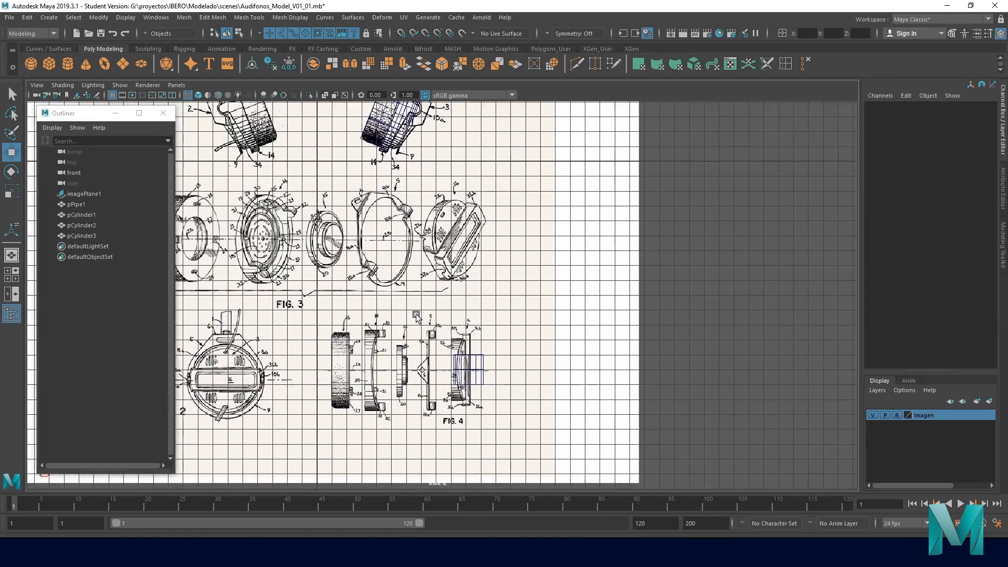
- Study part 5 and its lugs 10a and 10b across FIG. 3, FIG. 4 and the assembled earpiece drawing
{"action": "scroll", "coordinate": [416, 315], "scroll_direction": "up", "scroll_amount": 2}
{"action": "middle_click_drag", "start_coordinate": [411, 234], "coordinate": [406, 306], "text": "alt"}
{"action": "scroll", "coordinate": [431, 351], "scroll_direction": "up", "scroll_amount": 3}
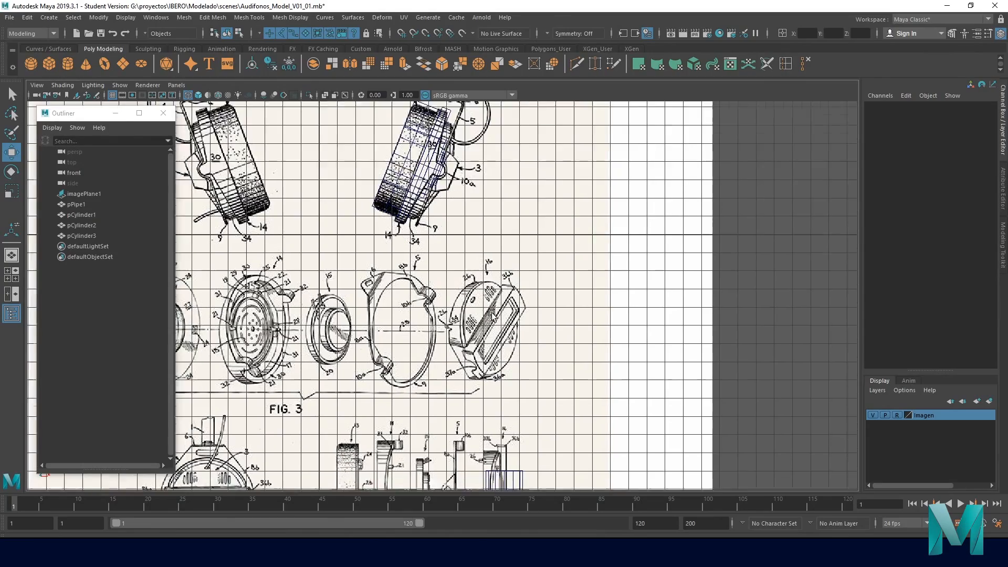
{"action": "middle_click_drag", "start_coordinate": [377, 333], "coordinate": [390, 211], "text": "alt"}
{"action": "middle_click_drag", "start_coordinate": [480, 420], "coordinate": [457, 313], "text": "alt"}
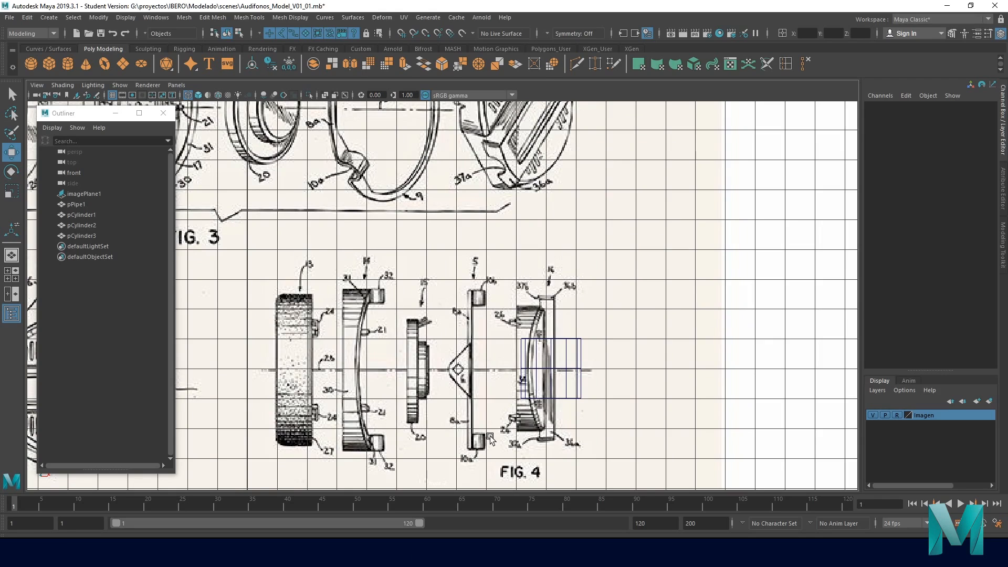
{"action": "middle_click_drag", "start_coordinate": [441, 197], "coordinate": [462, 329], "text": "alt"}
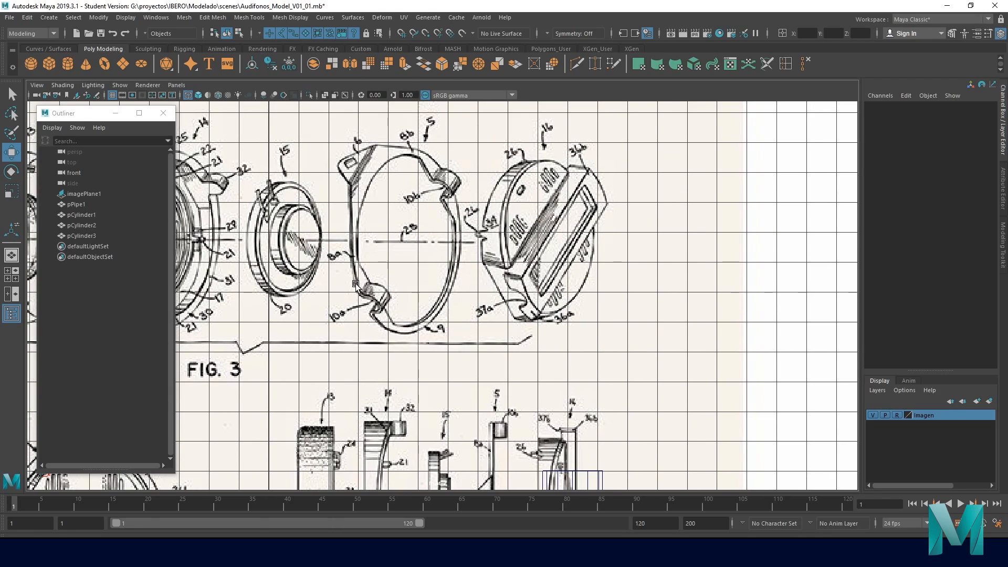
{"action": "middle_click_drag", "start_coordinate": [394, 226], "coordinate": [399, 396], "text": "alt"}
{"action": "scroll", "coordinate": [404, 367], "scroll_direction": "down", "scroll_amount": 1}
{"action": "middle_click_drag", "start_coordinate": [423, 287], "coordinate": [420, 344], "text": "alt"}
{"action": "right_click_drag", "start_coordinate": [445, 340], "coordinate": [418, 290], "text": "alt"}
{"action": "middle_click_drag", "start_coordinate": [418, 290], "coordinate": [456, 386], "text": "alt"}
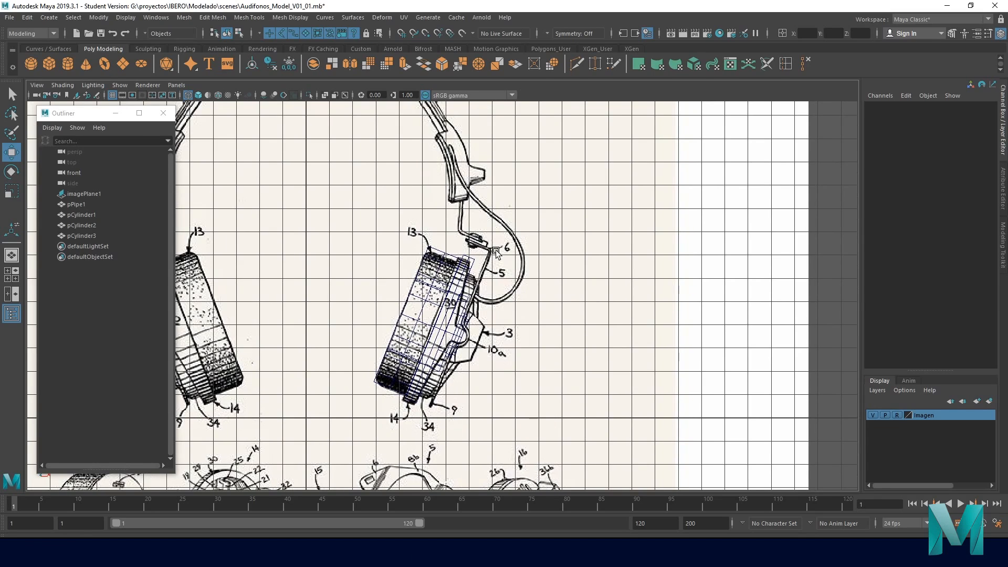
{"action": "middle_click_drag", "start_coordinate": [466, 318], "coordinate": [467, 194], "text": "alt"}
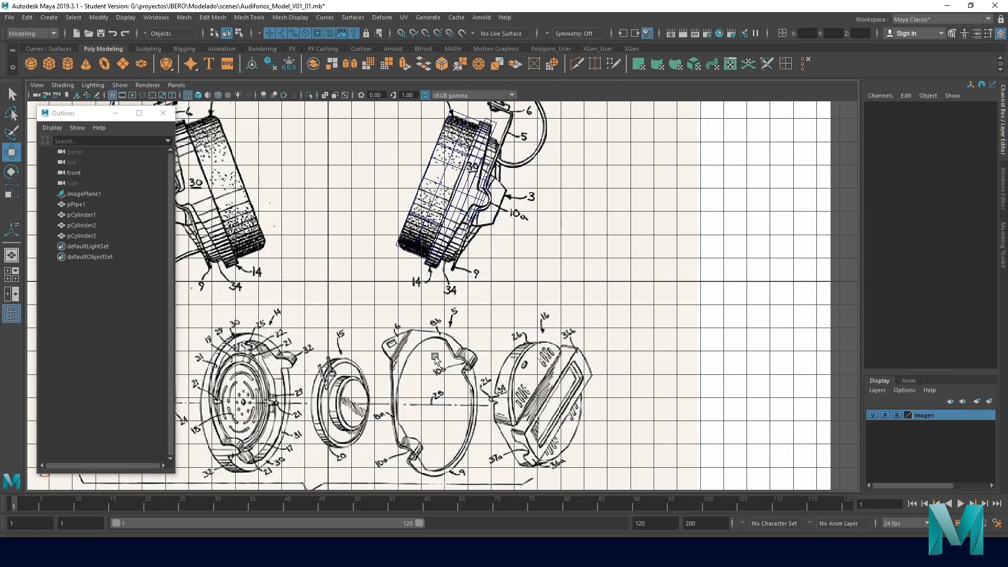
{"action": "middle_click_drag", "start_coordinate": [452, 358], "coordinate": [458, 306], "text": "alt"}
{"action": "right_click_drag", "start_coordinate": [458, 307], "coordinate": [474, 343], "text": "alt"}
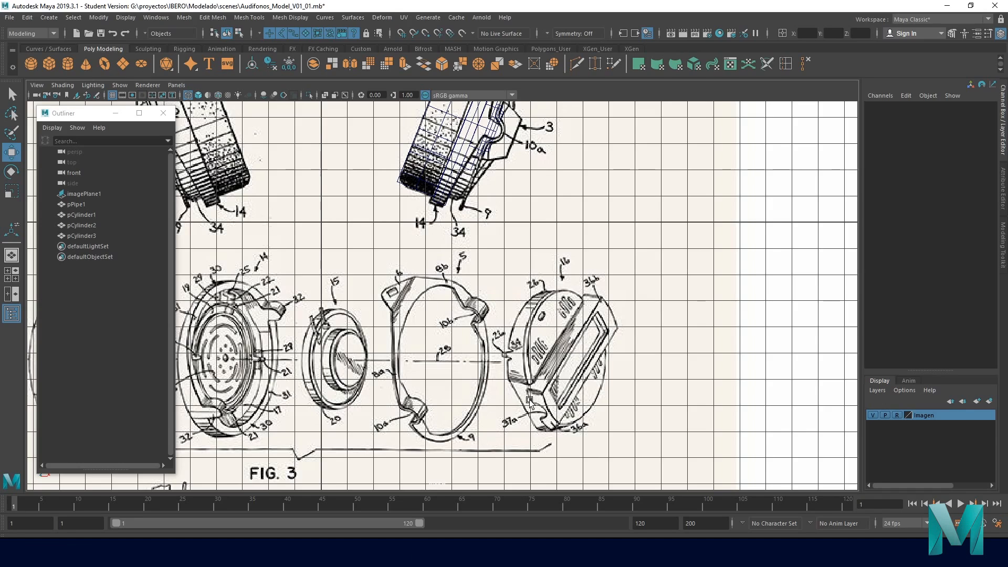
{"action": "right_click_drag", "start_coordinate": [557, 371], "coordinate": [460, 387], "text": "alt"}
{"action": "mouse_move", "coordinate": [459, 386]}
{"action": "middle_mouse_down", "text": "alt"}
{"action": "mouse_move", "coordinate": [456, 314]}
{"action": "mouse_move", "coordinate": [436, 250]}
{"action": "middle_mouse_up", "text": "alt"}
- Move pCylinder3 clear of part 16 in FIG. 4, to about Translate X 11.675
{"action": "left_click", "coordinate": [543, 374]}
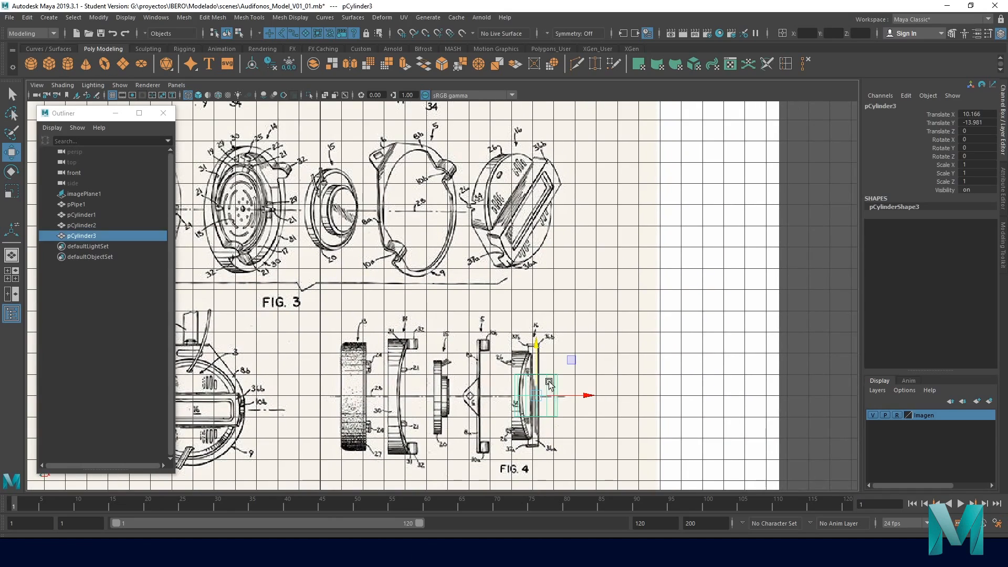
{"action": "middle_click_drag", "start_coordinate": [544, 374], "coordinate": [531, 390], "text": "alt"}
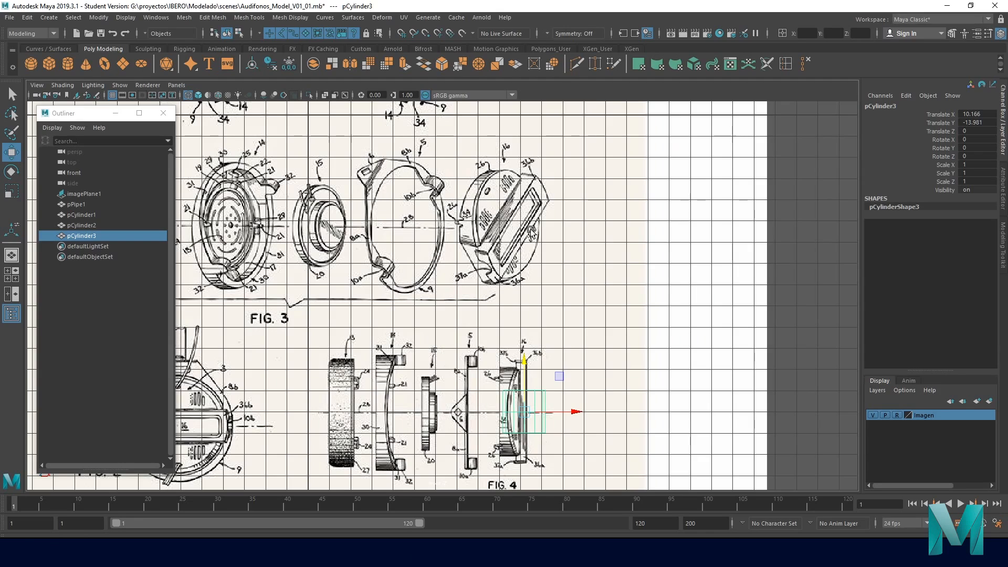
{"action": "left_click_drag", "start_coordinate": [574, 411], "coordinate": [607, 411]}
{"action": "middle_click_drag", "start_coordinate": [450, 365], "coordinate": [446, 315], "text": "alt"}
{"action": "scroll", "coordinate": [447, 315], "scroll_direction": "up", "scroll_amount": 2}
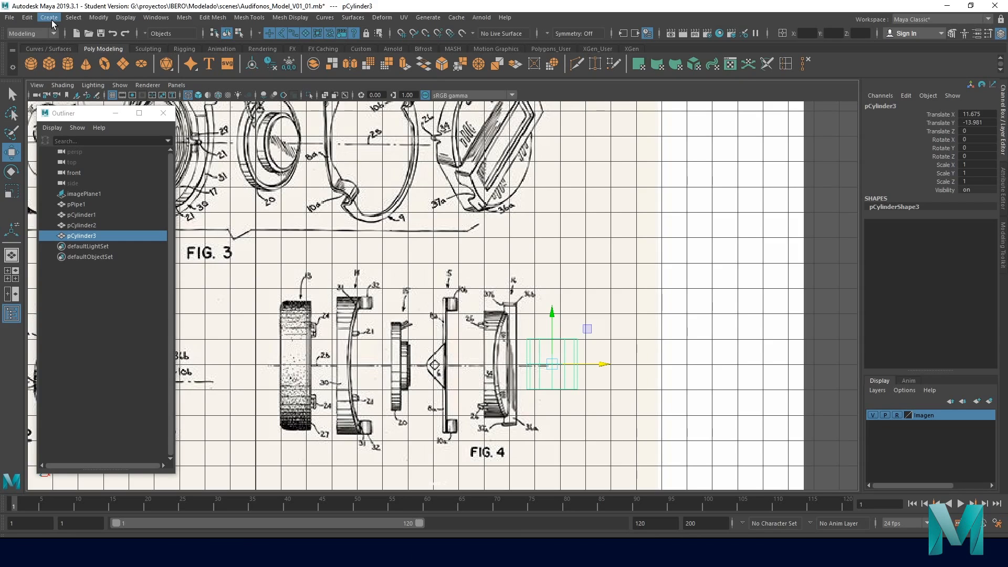
- Create a polygon pipe primitive
{"action": "scroll", "coordinate": [452, 286], "scroll_direction": "down", "scroll_amount": 3}
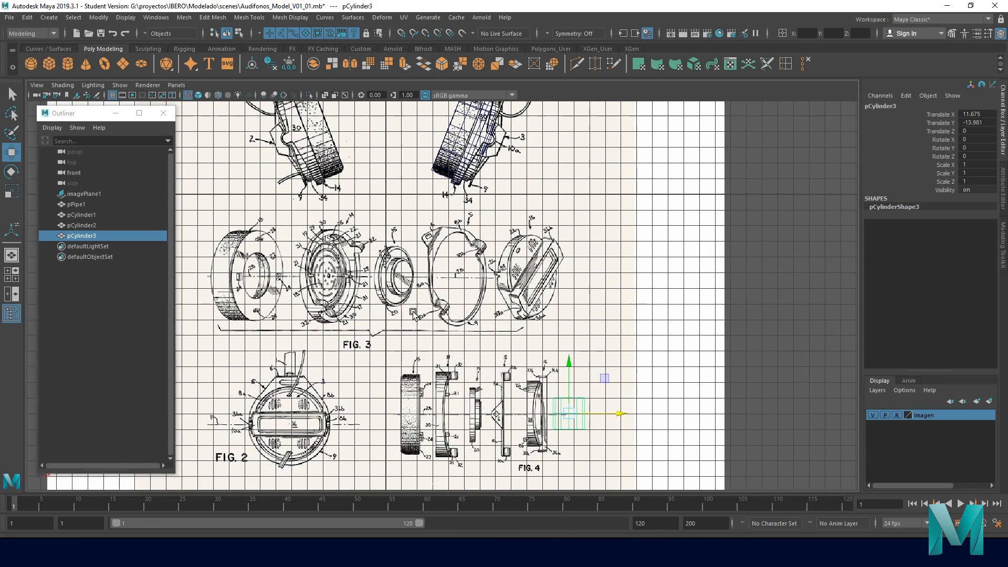
{"action": "middle_click_drag", "start_coordinate": [382, 250], "coordinate": [367, 256], "text": "alt"}
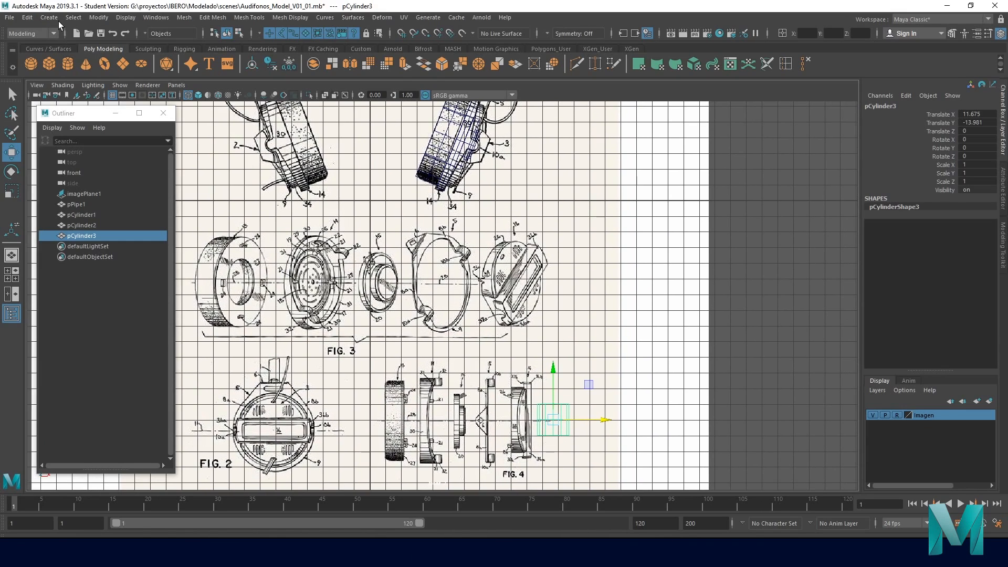
{"action": "left_click", "coordinate": [50, 18]}
{"action": "mouse_move", "coordinate": [67, 57]}
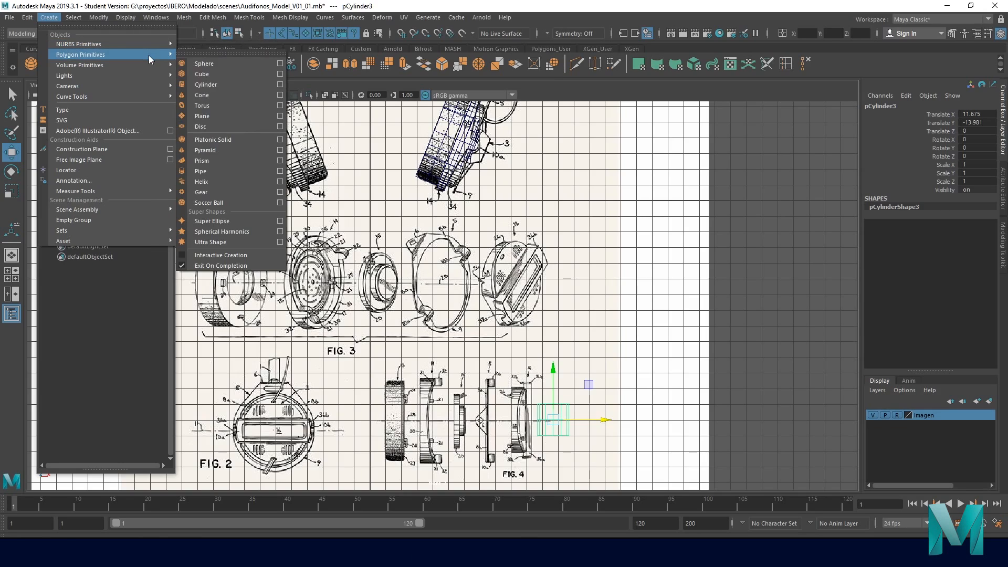
{"action": "left_click", "coordinate": [228, 168]}
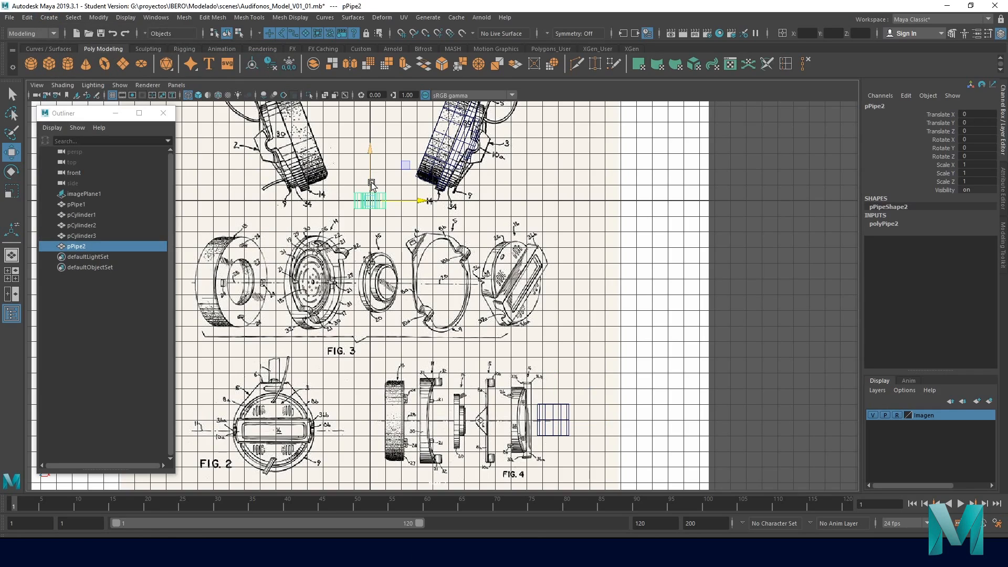
- Move pPipe2 onto lug 10a at the lower end of part 5 in FIG. 4, at about X 7.685 and Y -16.388
{"action": "left_click_drag", "start_coordinate": [370, 151], "coordinate": [370, 337]}
{"action": "scroll", "coordinate": [386, 280], "scroll_direction": "up", "scroll_amount": 3}
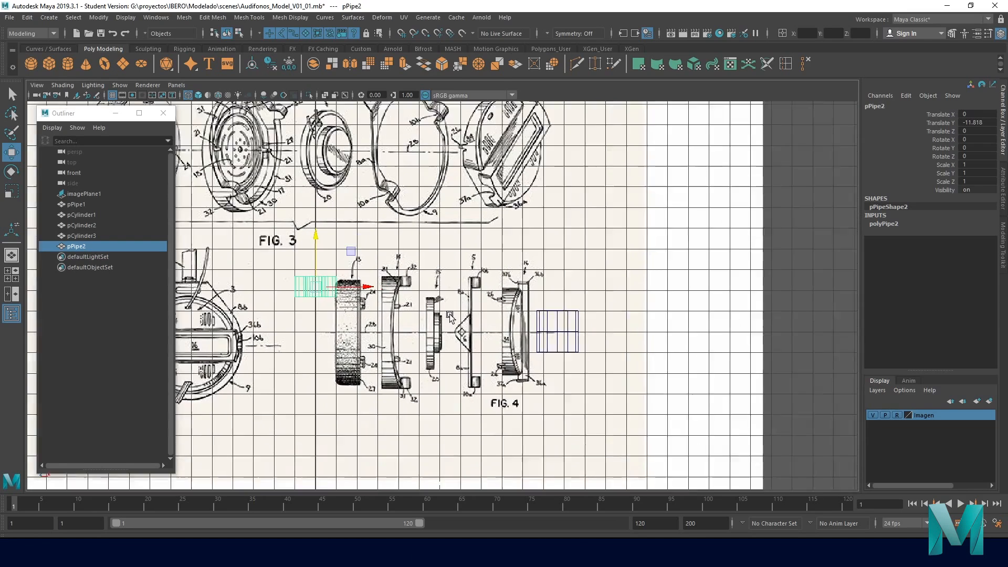
{"action": "left_click_drag", "start_coordinate": [302, 286], "coordinate": [478, 388]}
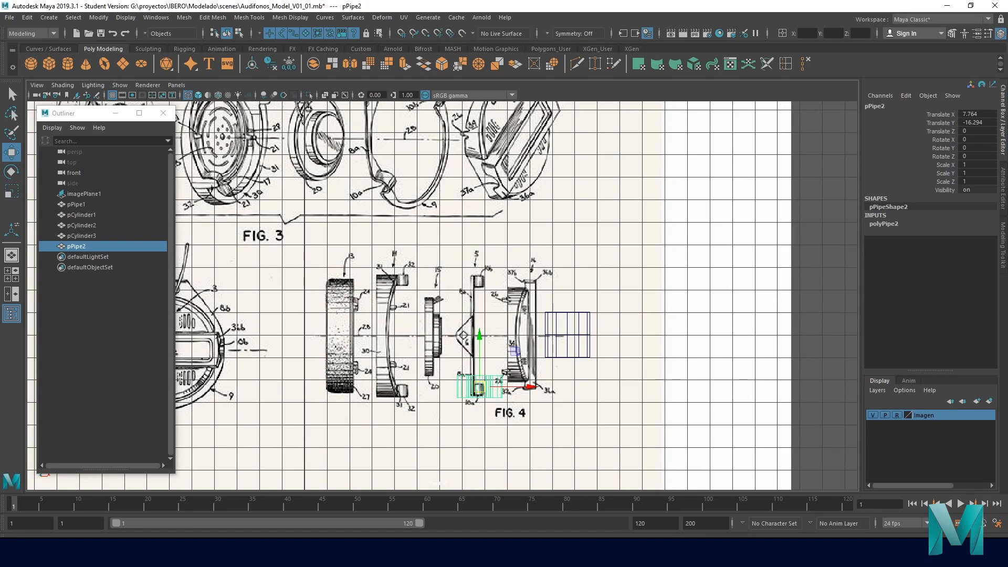
{"action": "middle_click_drag", "start_coordinate": [460, 339], "coordinate": [430, 300], "text": "alt"}
{"action": "right_click_drag", "start_coordinate": [430, 300], "coordinate": [675, 419], "text": "alt"}
{"action": "middle_click_drag", "start_coordinate": [630, 398], "coordinate": [633, 300], "text": "alt"}
{"action": "right_click_drag", "start_coordinate": [351, 301], "coordinate": [461, 339], "text": "alt"}
{"action": "left_click_drag", "start_coordinate": [460, 338], "coordinate": [453, 344]}
- Set the pipe's Subdivisions Axis to 12 and Subdivisions Height to 2
{"action": "left_click", "coordinate": [891, 227]}
{"action": "left_click", "coordinate": [976, 256]}
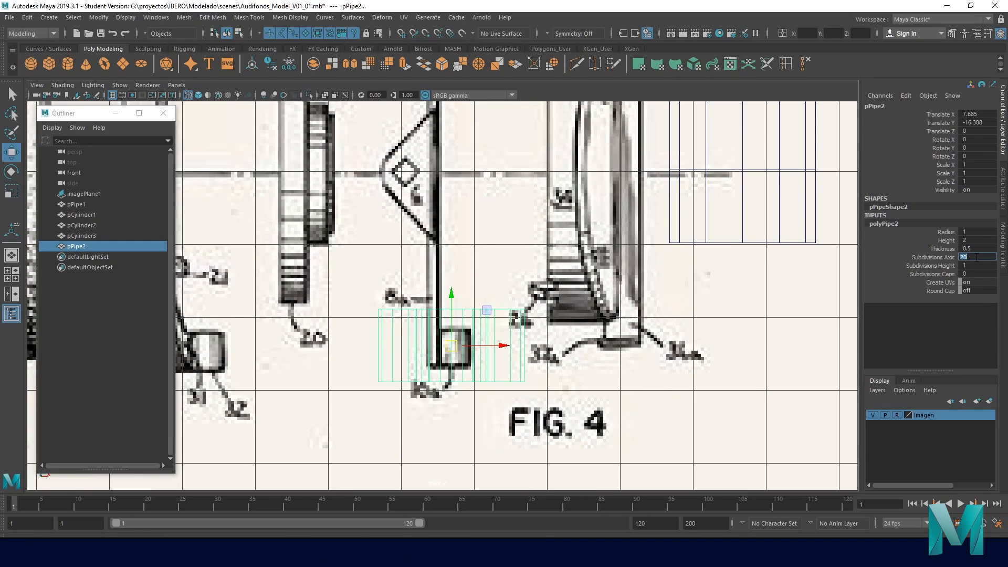
{"action": "key", "text": "Return"}
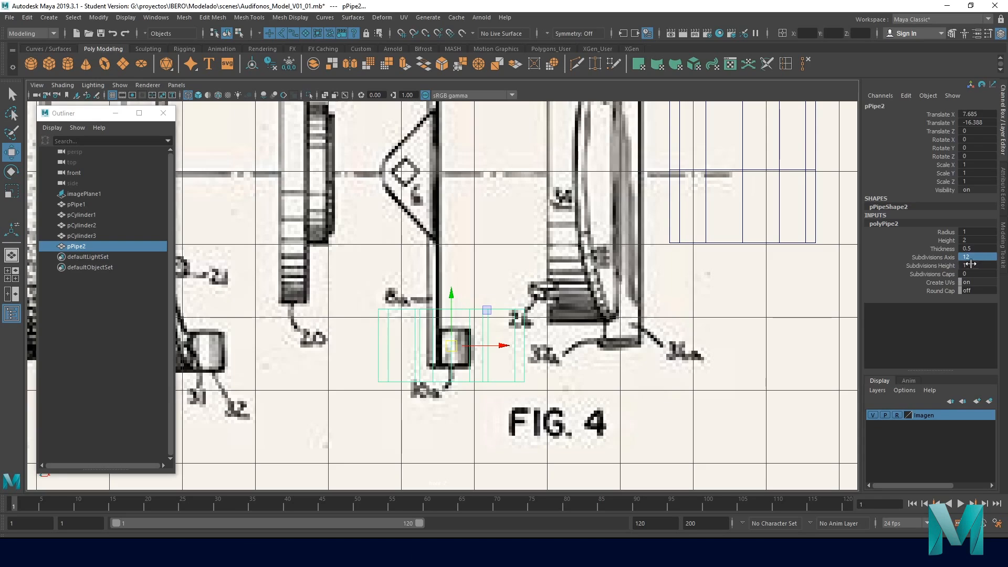
{"action": "left_click", "coordinate": [978, 265]}
{"action": "key", "text": "Return"}
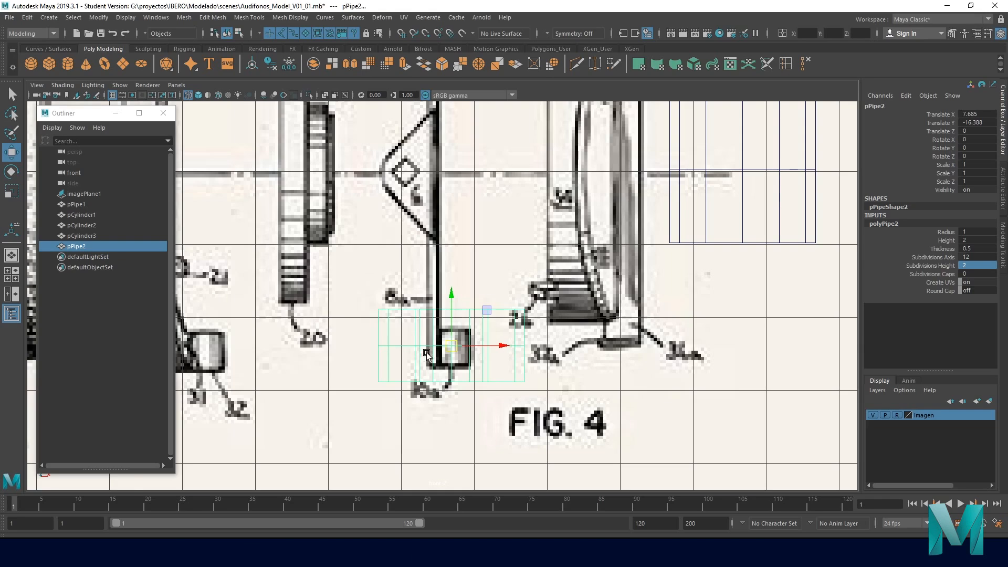
- Scale pPipe2 to about 0.316 in X and Z and 0.474 in Y, and align it with lug 10a at about Translate Y -16.412
{"action": "scroll", "coordinate": [421, 353], "scroll_direction": "down", "scroll_amount": 3}
{"action": "scroll", "coordinate": [553, 338], "scroll_direction": "up", "scroll_amount": 1}
{"action": "scroll", "coordinate": [552, 338], "scroll_direction": "up", "scroll_amount": 1}
{"action": "scroll", "coordinate": [552, 337], "scroll_direction": "up", "scroll_amount": 5}
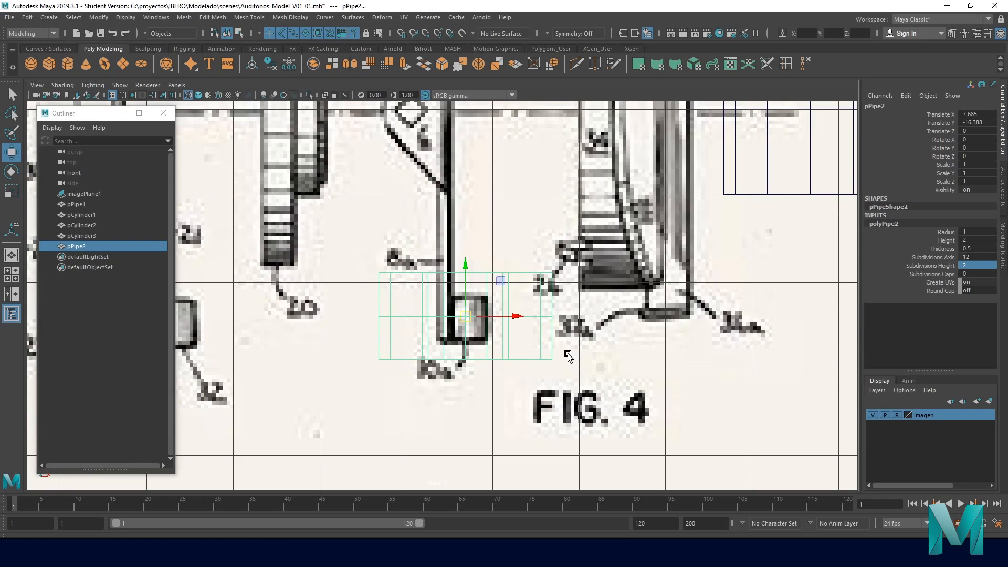
{"action": "key", "text": "r"}
{"action": "left_click_drag", "start_coordinate": [465, 315], "coordinate": [375, 307]}
{"action": "left_click_drag", "start_coordinate": [465, 268], "coordinate": [465, 247]}
{"action": "key", "text": "w"}
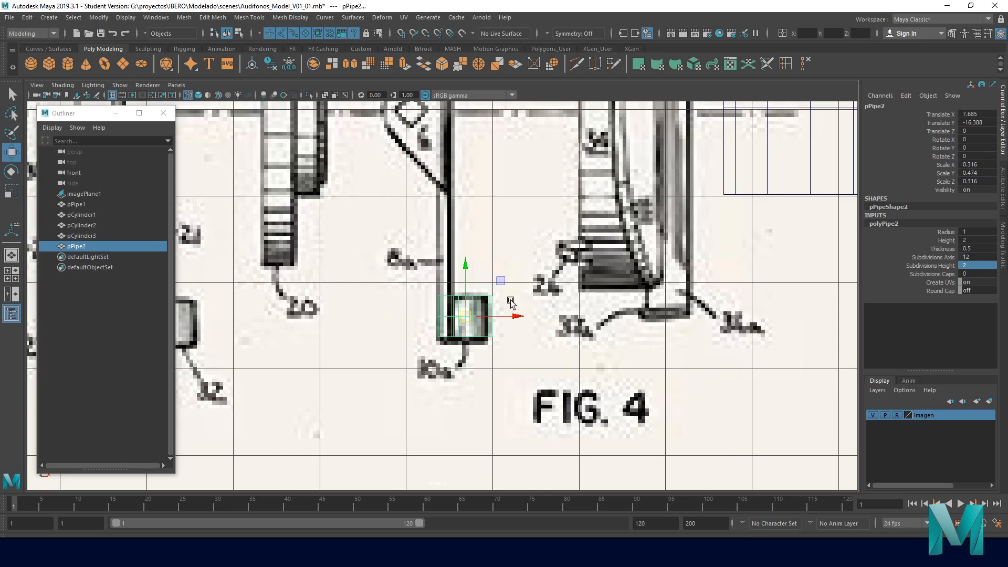
{"action": "left_click_drag", "start_coordinate": [466, 265], "coordinate": [467, 267]}
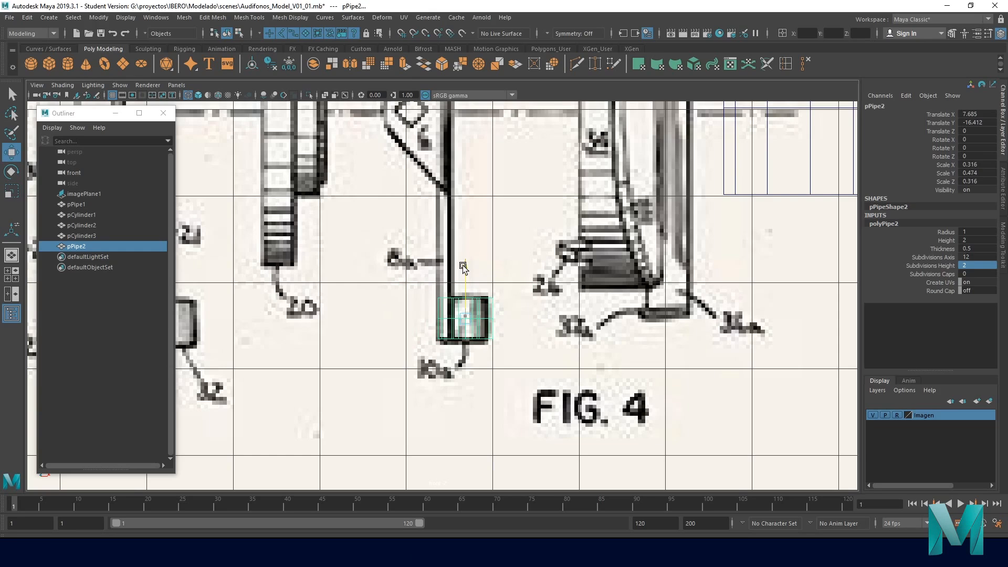
- Move pPipe2 from FIG. 4 to lug 10a of part 5 in FIG. 3, at about Translate X 3.4 and Y -7.547
{"action": "right_click_drag", "start_coordinate": [606, 347], "coordinate": [477, 277], "text": "alt"}
{"action": "middle_click_drag", "start_coordinate": [477, 277], "coordinate": [487, 409], "text": "alt"}
{"action": "left_click_drag", "start_coordinate": [462, 394], "coordinate": [431, 138]}
{"action": "middle_click_drag", "start_coordinate": [475, 160], "coordinate": [521, 256], "text": "alt"}
{"action": "right_click_drag", "start_coordinate": [521, 257], "coordinate": [733, 339], "text": "alt"}
{"action": "left_click_drag", "start_coordinate": [611, 280], "coordinate": [389, 279]}
{"action": "middle_click_drag", "start_coordinate": [389, 279], "coordinate": [386, 425], "text": "alt"}
{"action": "scroll", "coordinate": [411, 292], "scroll_direction": "up", "scroll_amount": 2}
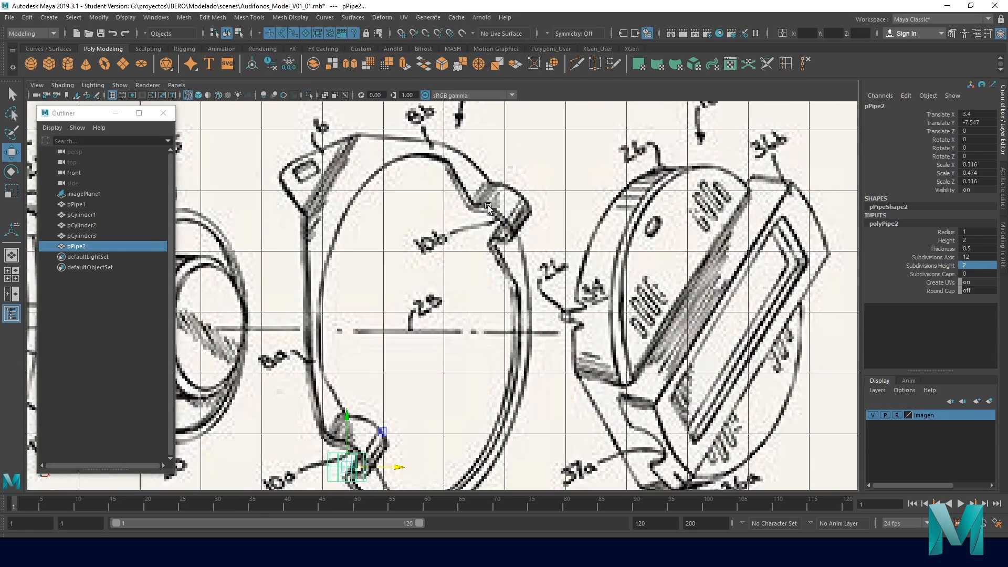
- Frame pPipe2 in the perspective view and examine its top and side faces from above
{"action": "key", "text": "space"}
{"action": "left_click_drag", "start_coordinate": [604, 196], "coordinate": [602, 227], "text": "alt"}
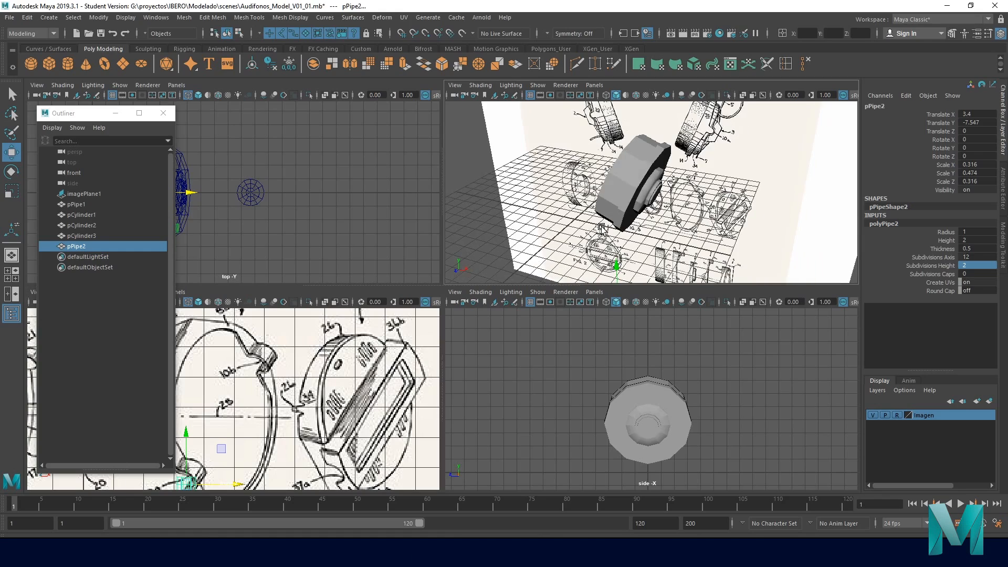
{"action": "middle_click_drag", "start_coordinate": [604, 240], "coordinate": [580, 107], "text": "alt"}
{"action": "right_click_drag", "start_coordinate": [541, 176], "coordinate": [669, 250], "text": "alt"}
{"action": "middle_click_drag", "start_coordinate": [601, 164], "coordinate": [693, 147], "text": "alt"}
{"action": "left_click_drag", "start_coordinate": [617, 177], "coordinate": [617, 190], "text": "alt"}
{"action": "key", "text": "f"}
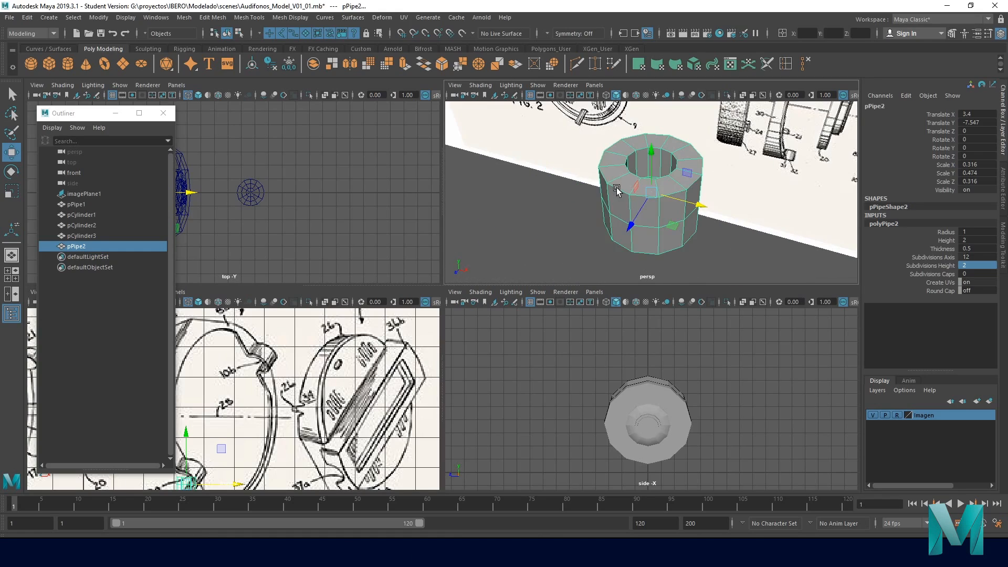
- Set the Thickness of pPipe2 to 0.2
{"action": "left_click_drag", "start_coordinate": [700, 193], "coordinate": [676, 205], "text": "alt"}
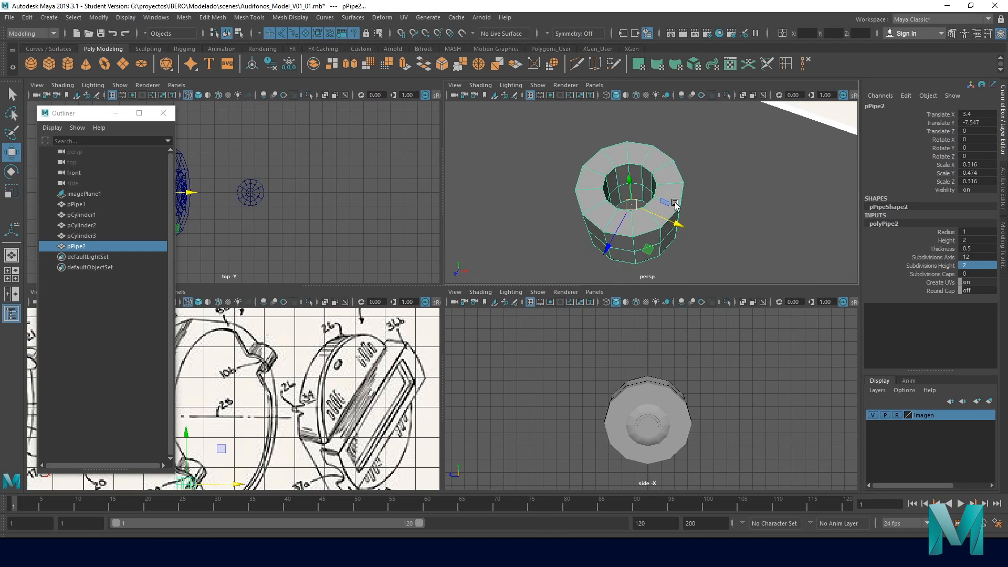
{"action": "middle_click_drag", "start_coordinate": [355, 389], "coordinate": [376, 361], "text": "alt"}
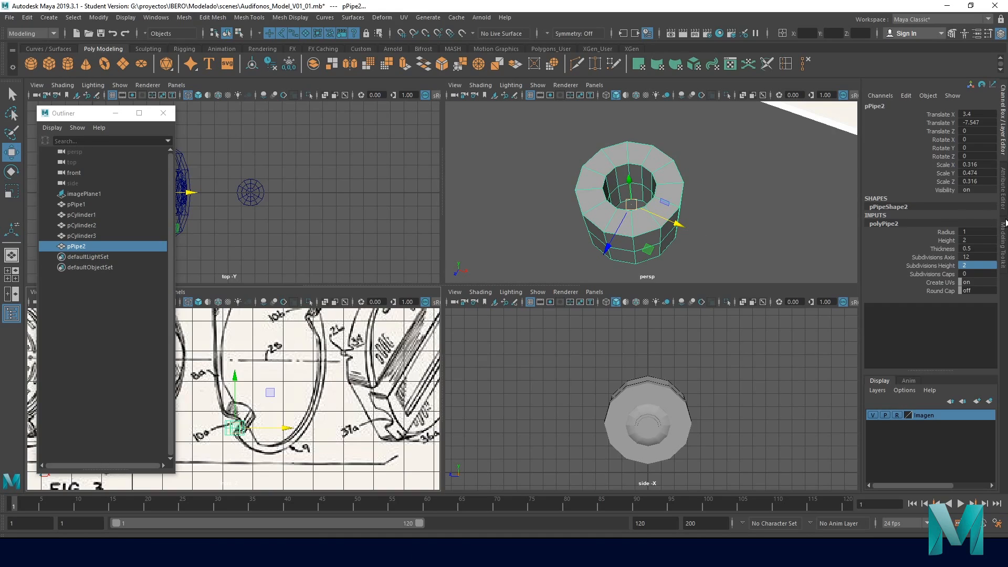
{"action": "left_click", "coordinate": [942, 249]}
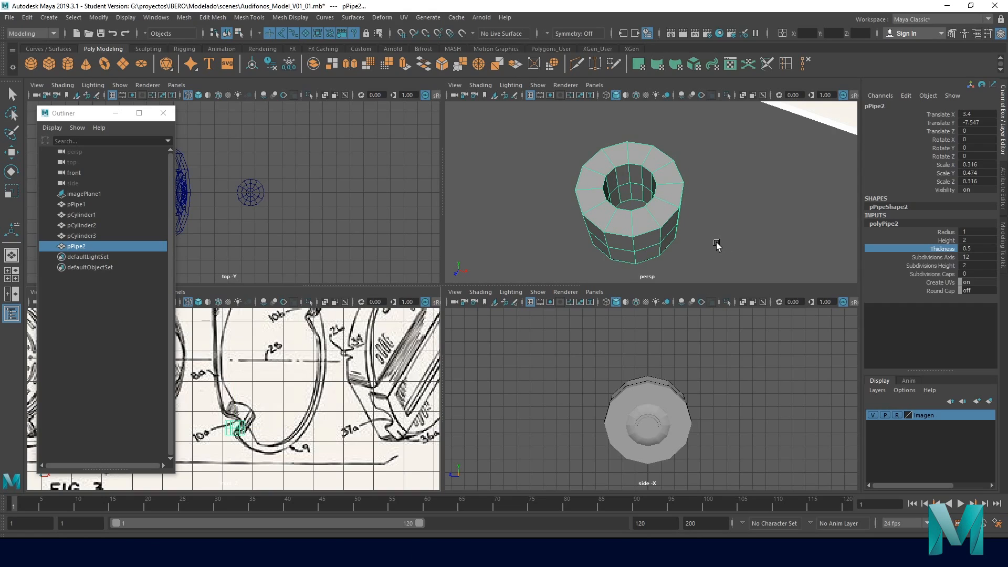
{"action": "middle_click", "coordinate": [729, 232]}
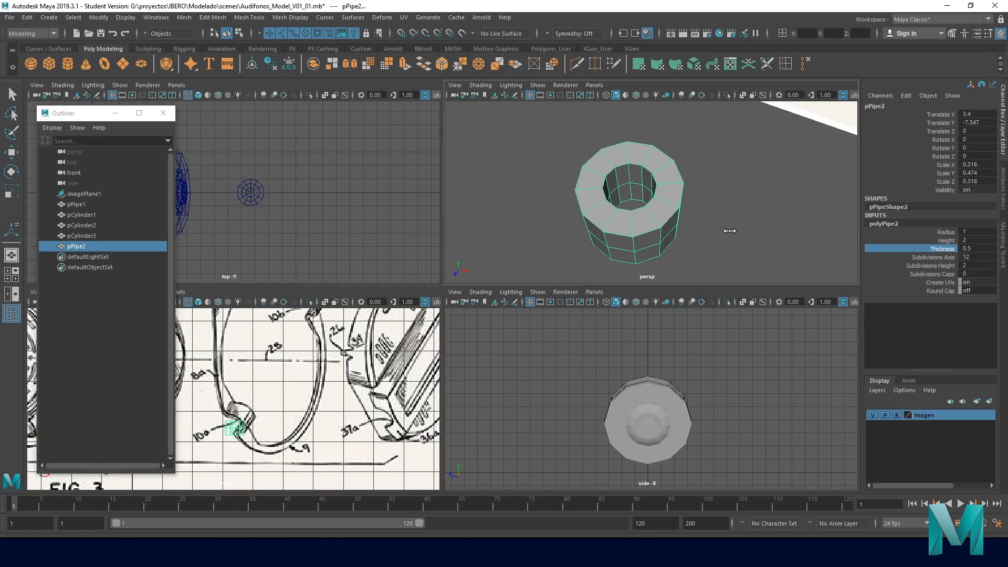
{"action": "middle_click_drag", "start_coordinate": [729, 231], "coordinate": [729, 230]}
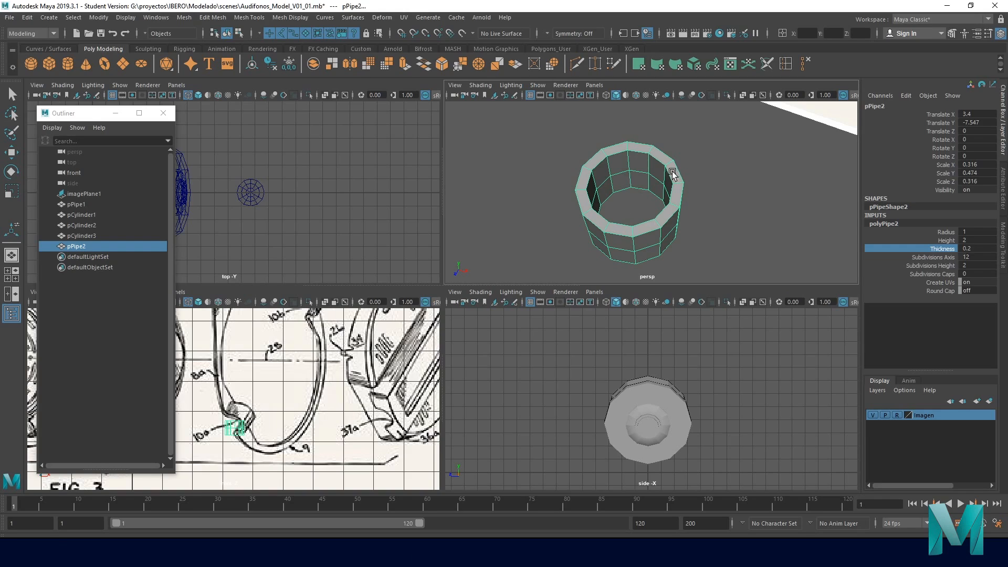
- Move pPipe2 from FIG. 3 back onto lug 10a of part 5 in FIG. 4, at about Translate X 7.643 and Y -16.414
{"action": "middle_click_drag", "start_coordinate": [243, 427], "coordinate": [276, 398], "text": "alt"}
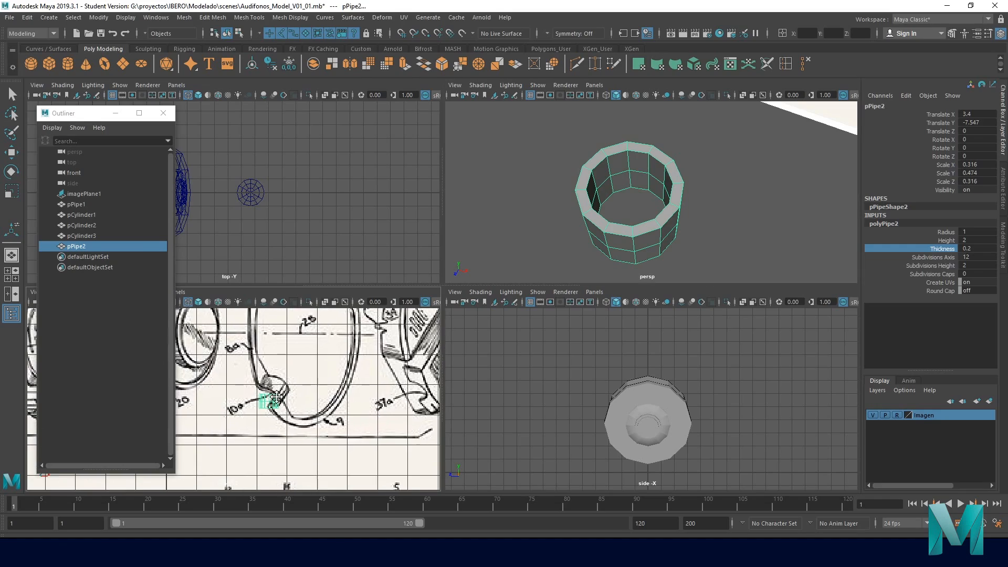
{"action": "key", "text": "space"}
{"action": "mouse_move", "coordinate": [592, 317]}
{"action": "middle_mouse_down", "text": "alt"}
{"action": "mouse_move", "coordinate": [527, 259]}
{"action": "mouse_move", "coordinate": [509, 260]}
{"action": "middle_mouse_up", "text": "alt"}
{"action": "scroll", "coordinate": [528, 259], "scroll_direction": "down", "scroll_amount": 2}
{"action": "key", "text": "w"}
{"action": "middle_click_drag", "start_coordinate": [514, 294], "coordinate": [487, 277], "text": "alt"}
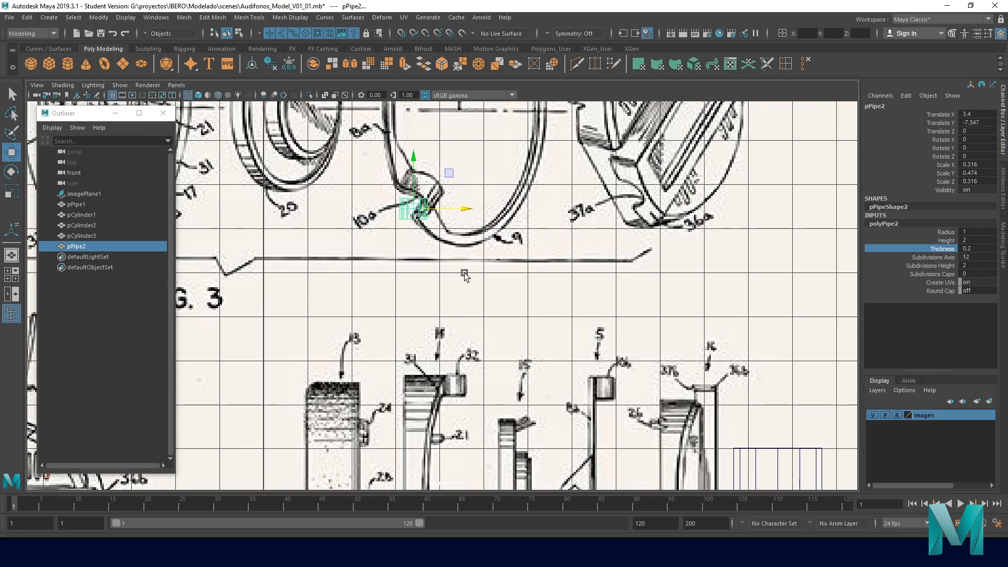
{"action": "left_click_drag", "start_coordinate": [409, 205], "coordinate": [503, 450]}
{"action": "middle_click_drag", "start_coordinate": [514, 413], "coordinate": [484, 263], "text": "alt"}
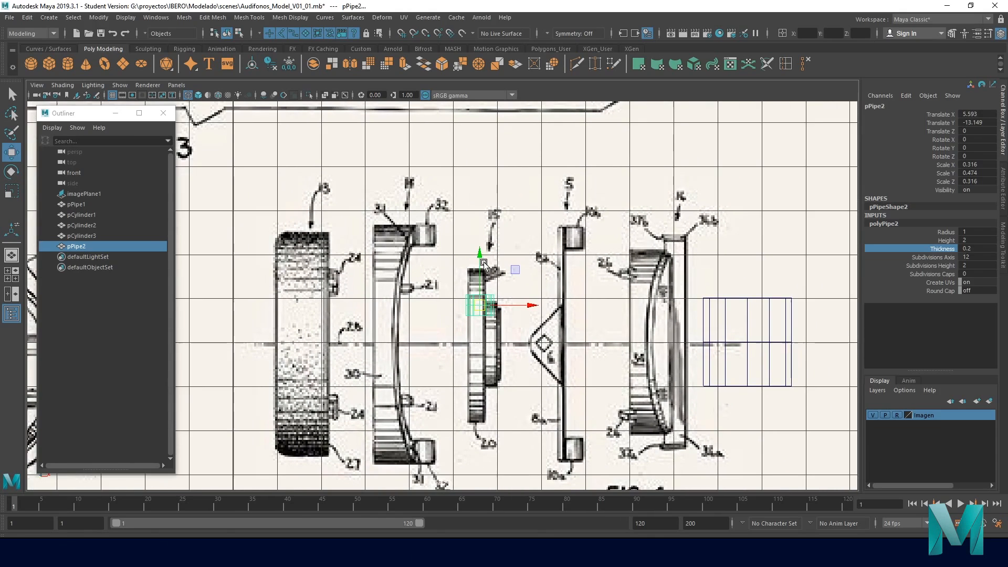
{"action": "left_click_drag", "start_coordinate": [478, 305], "coordinate": [568, 450]}
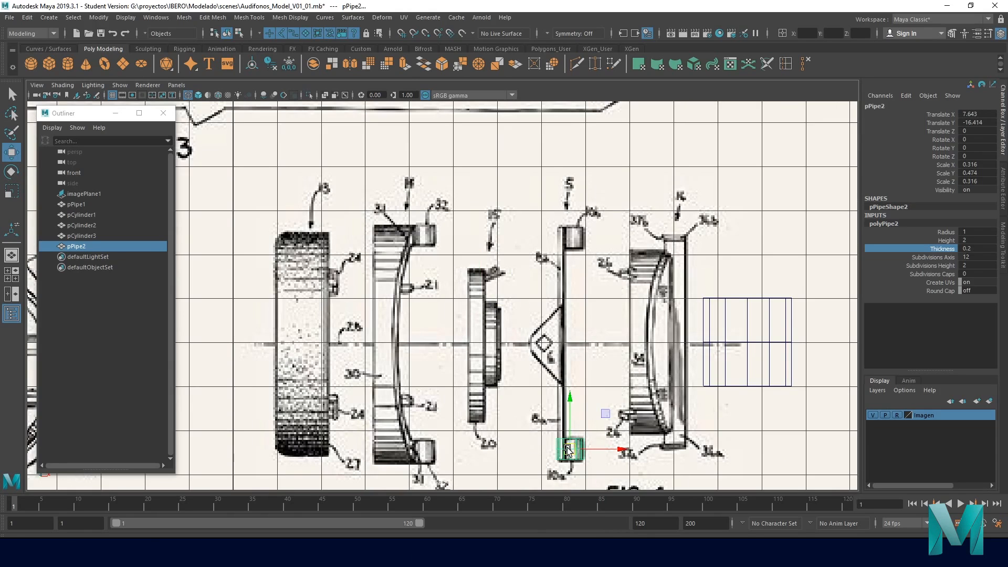
- Fine-tune the vertical position of pPipe2 over lug 10a to about Translate Y -16.424
{"action": "middle_click_drag", "start_coordinate": [597, 338], "coordinate": [487, 245], "text": "alt"}
{"action": "right_click_drag", "start_coordinate": [487, 245], "coordinate": [488, 360], "text": "alt"}
{"action": "middle_click_drag", "start_coordinate": [488, 360], "coordinate": [461, 328], "text": "alt"}
{"action": "right_click_drag", "start_coordinate": [461, 328], "coordinate": [464, 364], "text": "alt"}
{"action": "left_click_drag", "start_coordinate": [450, 347], "coordinate": [450, 348]}
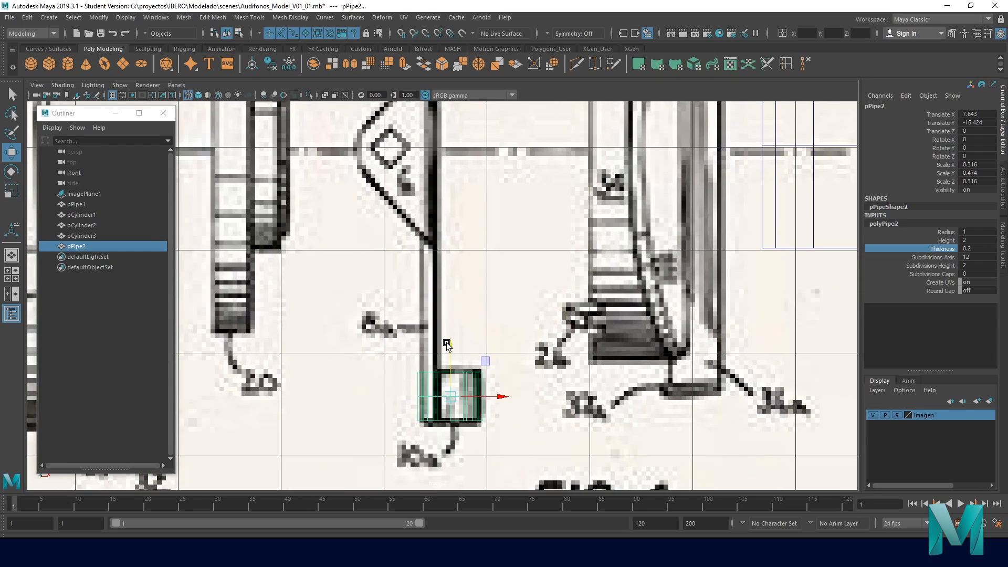
- Compare the shape of lug 10a in FIG. 3 with its side view in FIG. 4
{"action": "middle_click_drag", "start_coordinate": [464, 178], "coordinate": [606, 417], "text": "alt"}
{"action": "middle_click_drag", "start_coordinate": [404, 181], "coordinate": [483, 432], "text": "alt"}
{"action": "right_click_drag", "start_coordinate": [483, 432], "coordinate": [418, 254], "text": "alt"}
{"action": "middle_click_drag", "start_coordinate": [417, 254], "coordinate": [416, 301], "text": "alt"}
{"action": "right_click_drag", "start_coordinate": [265, 195], "coordinate": [373, 253], "text": "alt"}
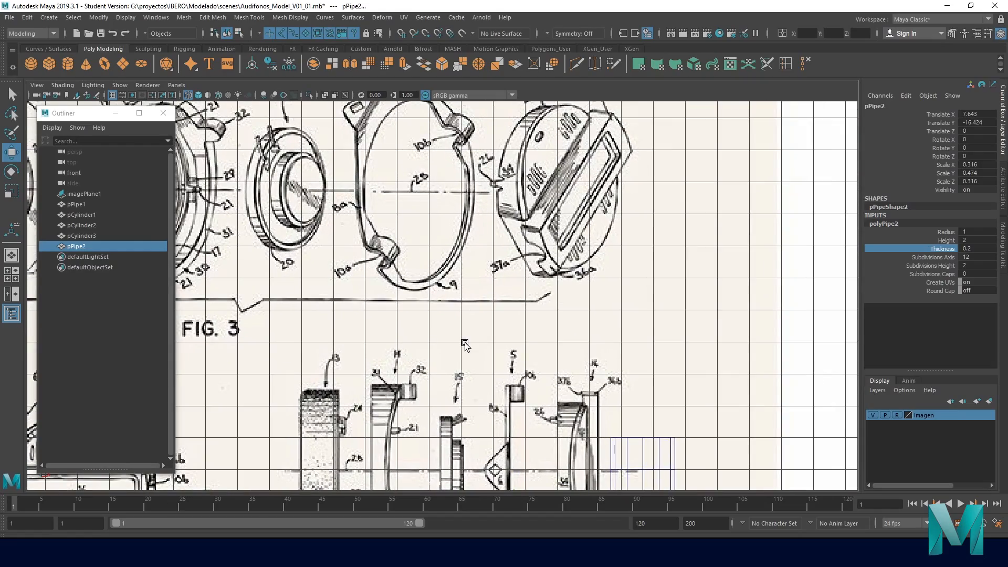
{"action": "middle_click_drag", "start_coordinate": [482, 371], "coordinate": [419, 138], "text": "alt"}
{"action": "right_click_drag", "start_coordinate": [419, 138], "coordinate": [726, 416], "text": "alt"}
{"action": "middle_click_drag", "start_coordinate": [727, 416], "coordinate": [665, 360], "text": "alt"}
{"action": "right_click_drag", "start_coordinate": [472, 307], "coordinate": [521, 336], "text": "alt"}
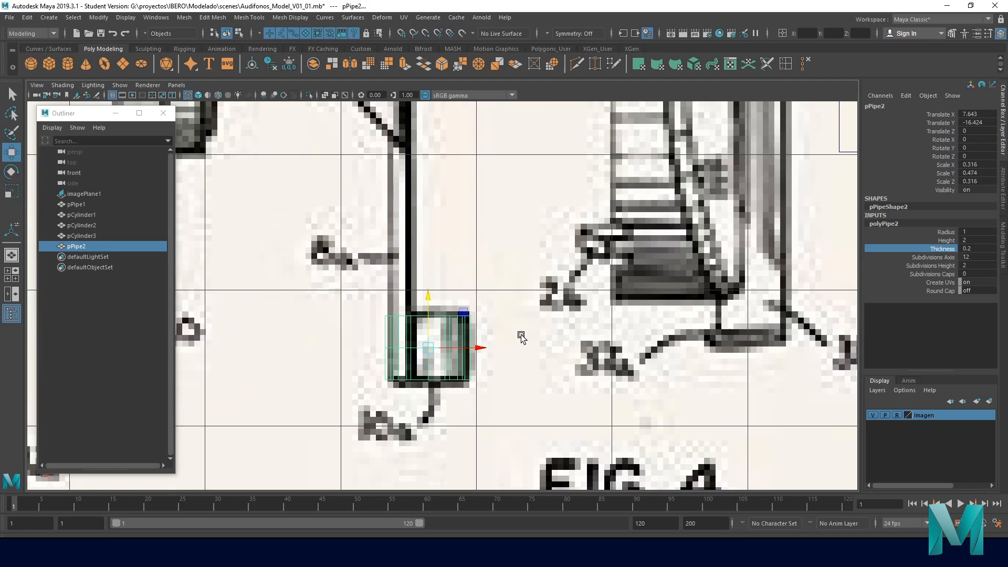
- Scale pPipe2 to about 0.505 in Y and shift it to about Translate Y -16.436 to fit lug 10a
{"action": "key", "text": "r"}
{"action": "left_click_drag", "start_coordinate": [430, 305], "coordinate": [430, 300]}
{"action": "key", "text": "w"}
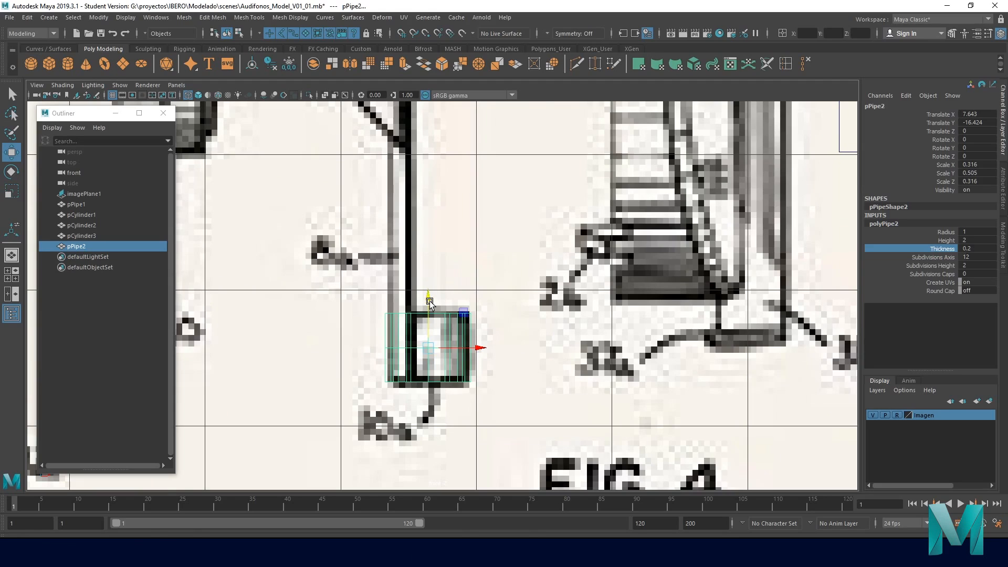
{"action": "key", "text": "space"}
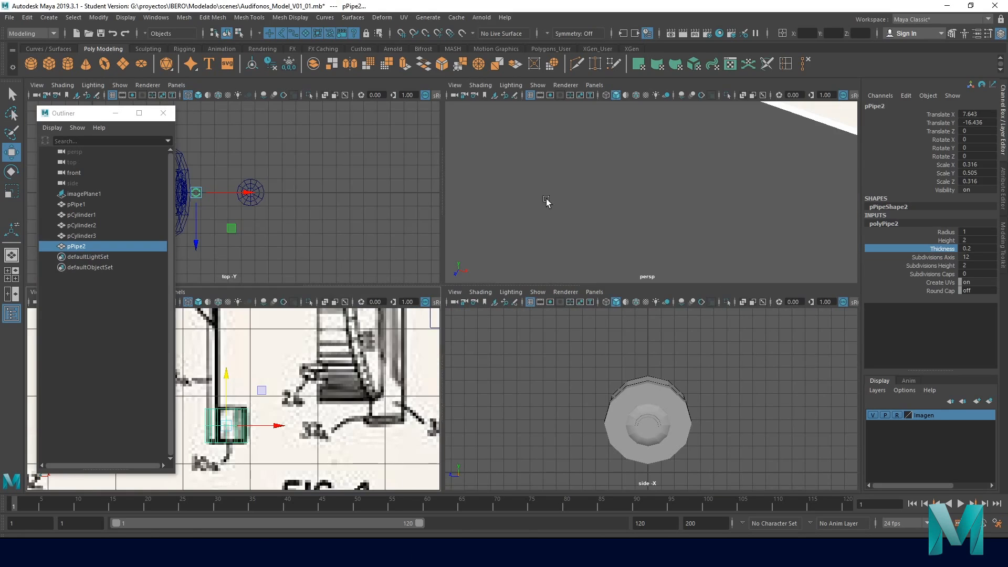
- Delete the half of pPipe2's faces that lies toward the earpiece, selecting them in the top view
{"action": "key", "text": "space"}
{"action": "scroll", "coordinate": [484, 226], "scroll_direction": "up", "scroll_amount": 5}
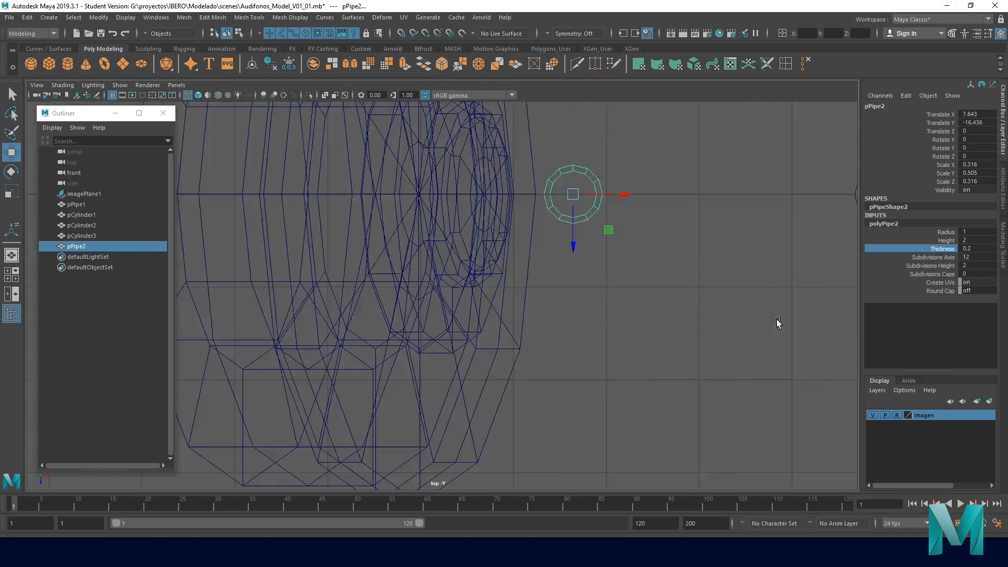
{"action": "scroll", "coordinate": [470, 269], "scroll_direction": "down", "scroll_amount": 8}
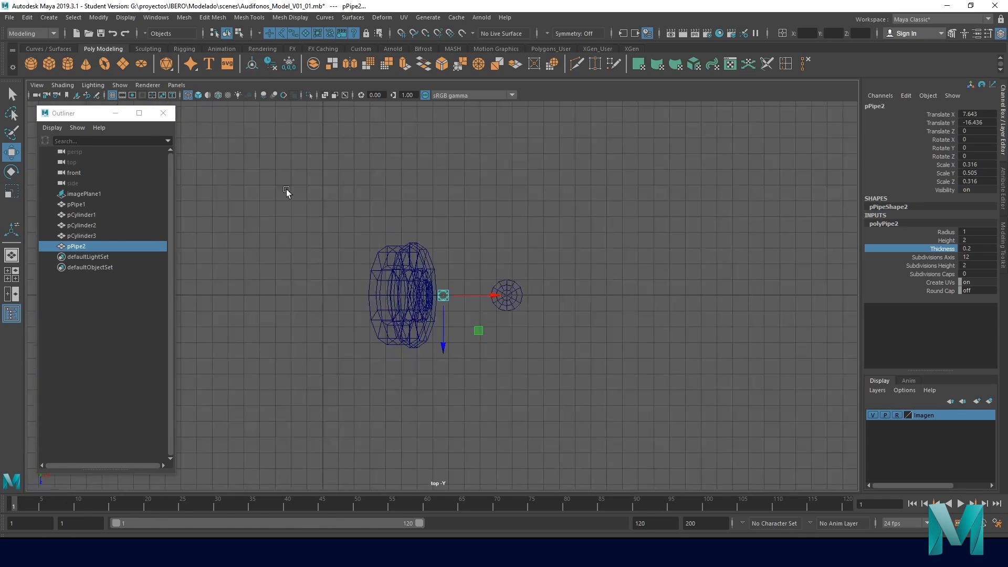
{"action": "key", "text": "space"}
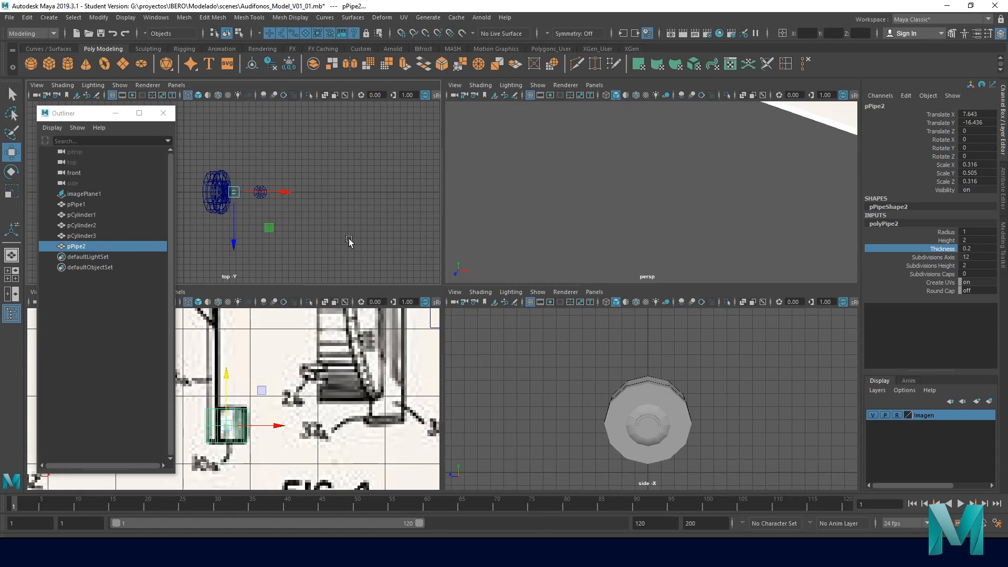
{"action": "key", "text": "space"}
{"action": "scroll", "coordinate": [437, 282], "scroll_direction": "up", "scroll_amount": 6}
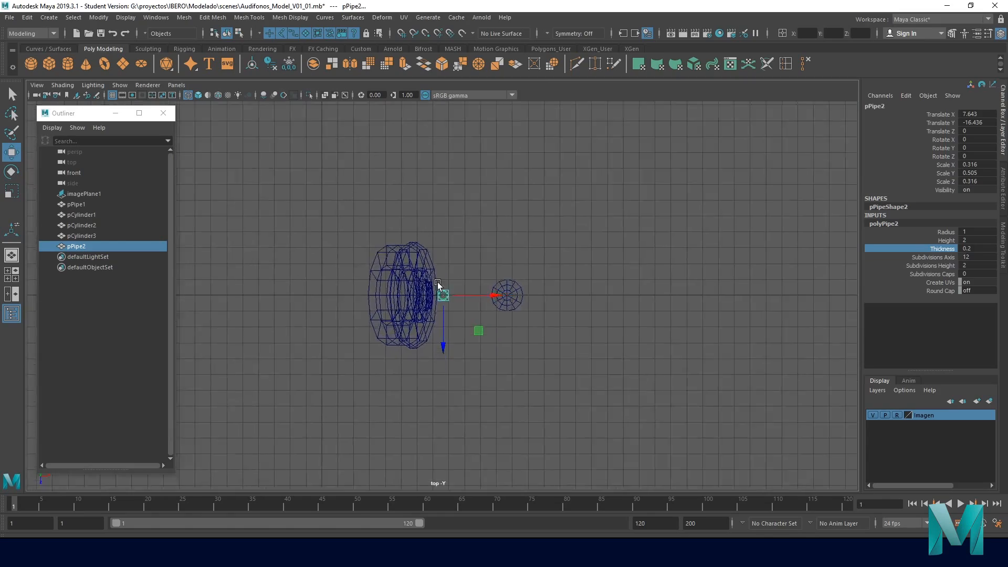
{"action": "scroll", "coordinate": [531, 313], "scroll_direction": "up", "scroll_amount": 3}
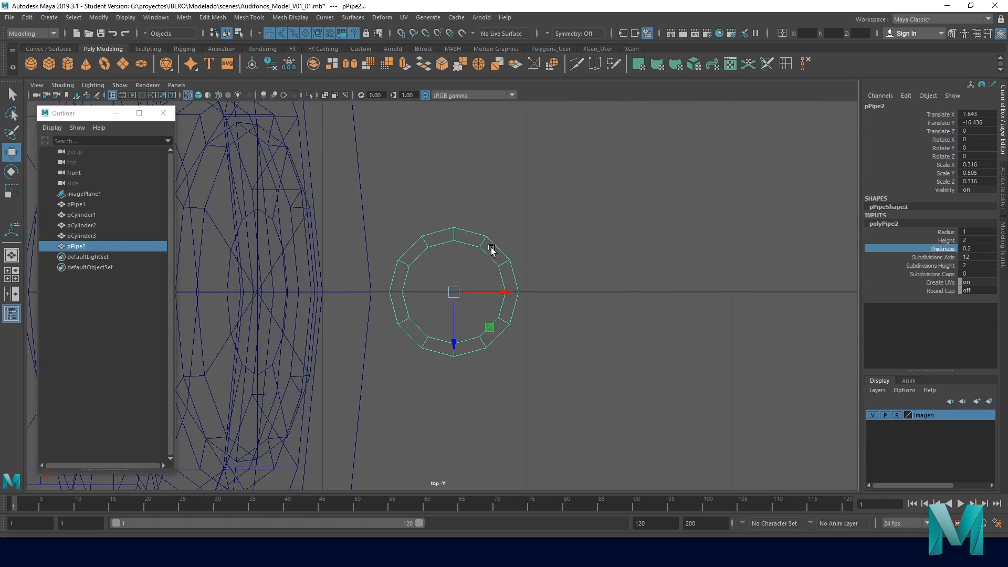
{"action": "right_click", "coordinate": [484, 240]}
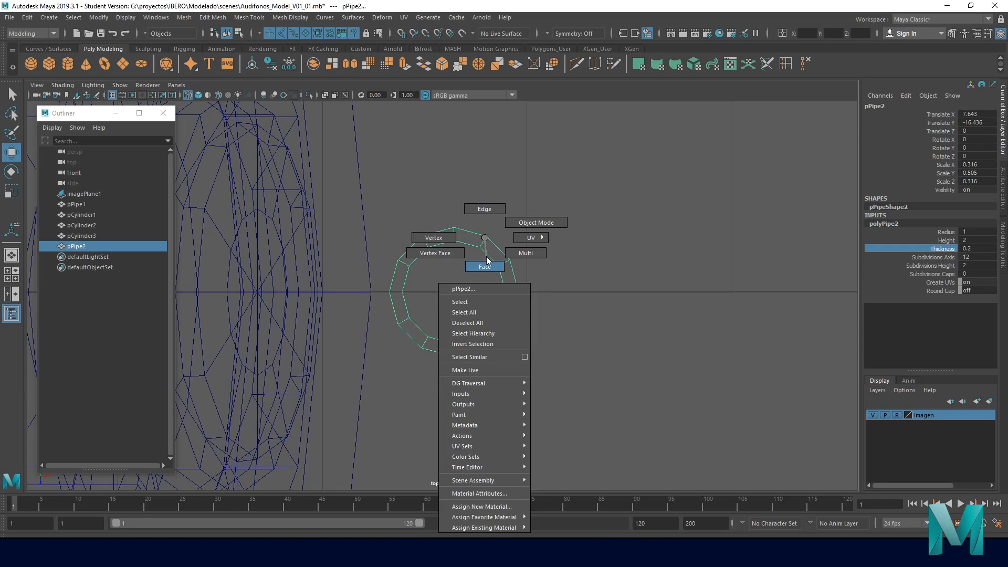
{"action": "left_click", "coordinate": [486, 259]}
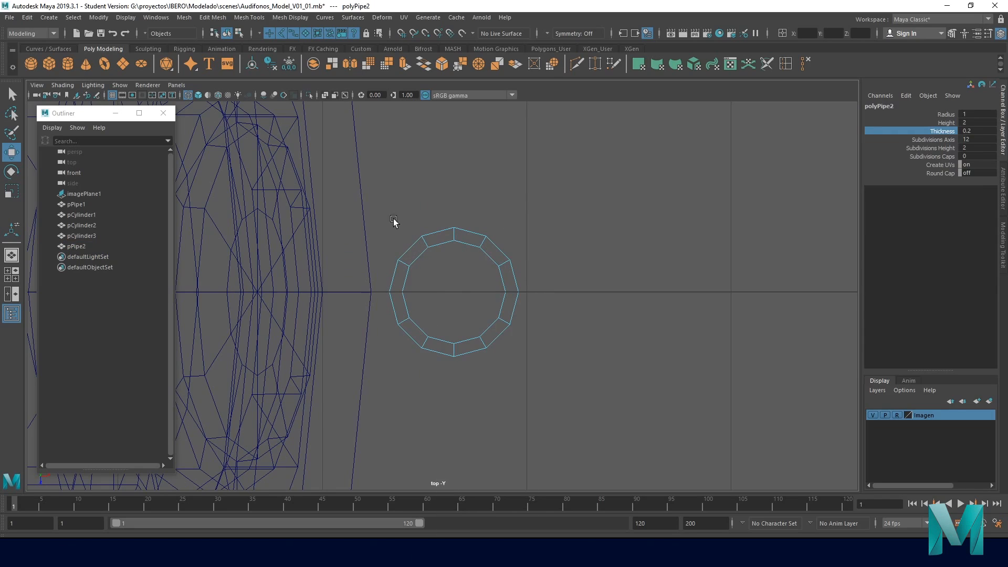
{"action": "left_click_drag", "start_coordinate": [369, 191], "coordinate": [442, 395]}
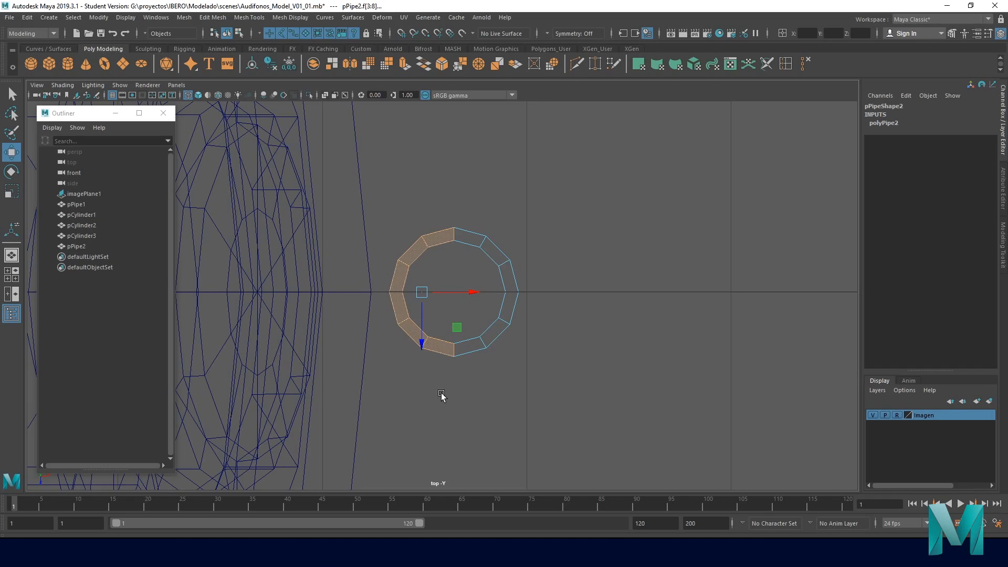
{"action": "key", "text": "Delete"}
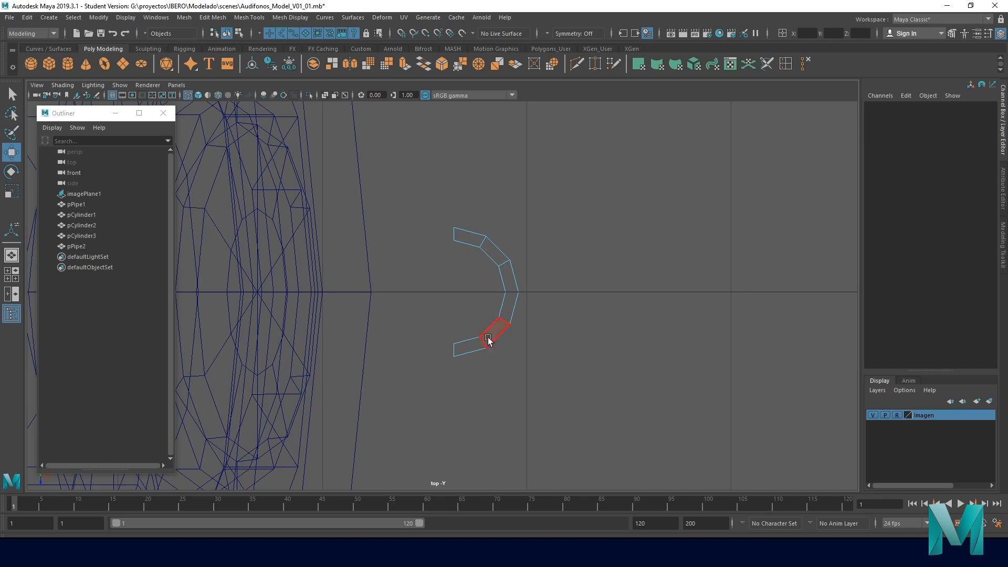
- Return pPipe2 to object mode, frame it in the perspective view and examine the open ends of the half pipe
{"action": "key", "text": "space"}
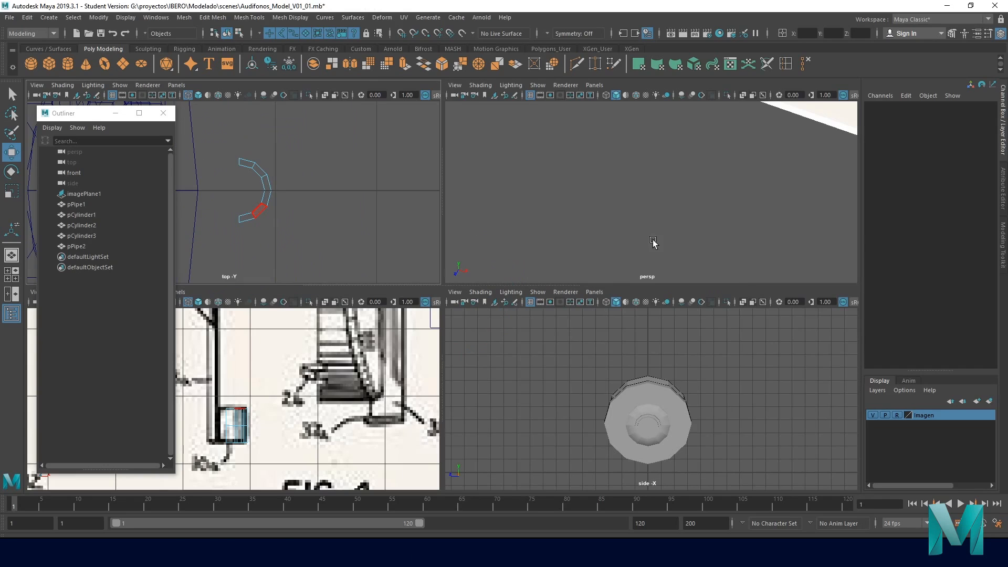
{"action": "key", "text": "space"}
{"action": "key", "text": "a"}
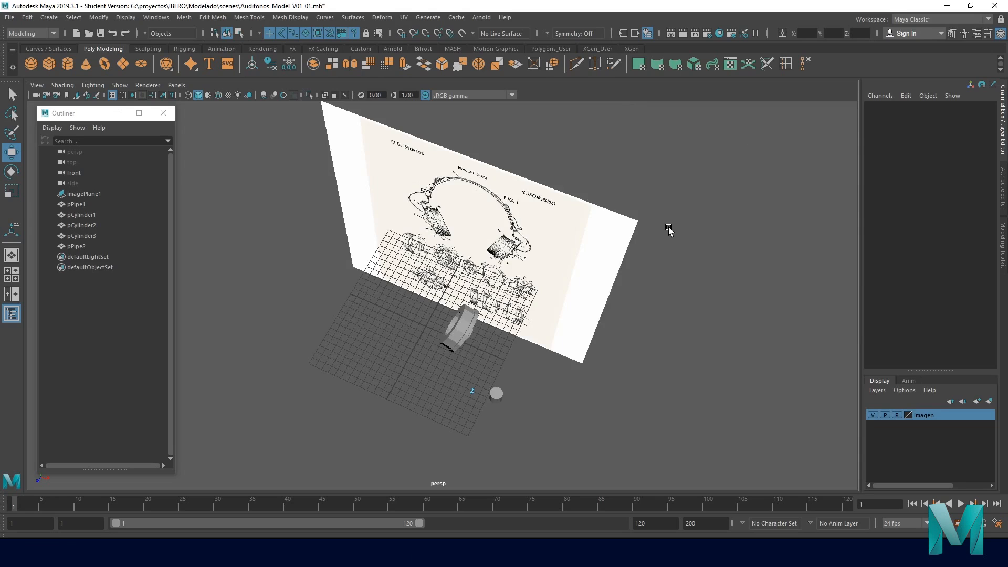
{"action": "left_click_drag", "start_coordinate": [450, 351], "coordinate": [522, 305], "text": "alt"}
{"action": "middle_click_drag", "start_coordinate": [457, 326], "coordinate": [394, 150], "text": "alt"}
{"action": "right_click_drag", "start_coordinate": [456, 331], "coordinate": [756, 349], "text": "alt"}
{"action": "middle_click_drag", "start_coordinate": [473, 279], "coordinate": [469, 428], "text": "alt"}
{"action": "scroll", "coordinate": [447, 274], "scroll_direction": "up", "scroll_amount": 6}
{"action": "right_click_drag", "start_coordinate": [520, 221], "coordinate": [553, 204]}
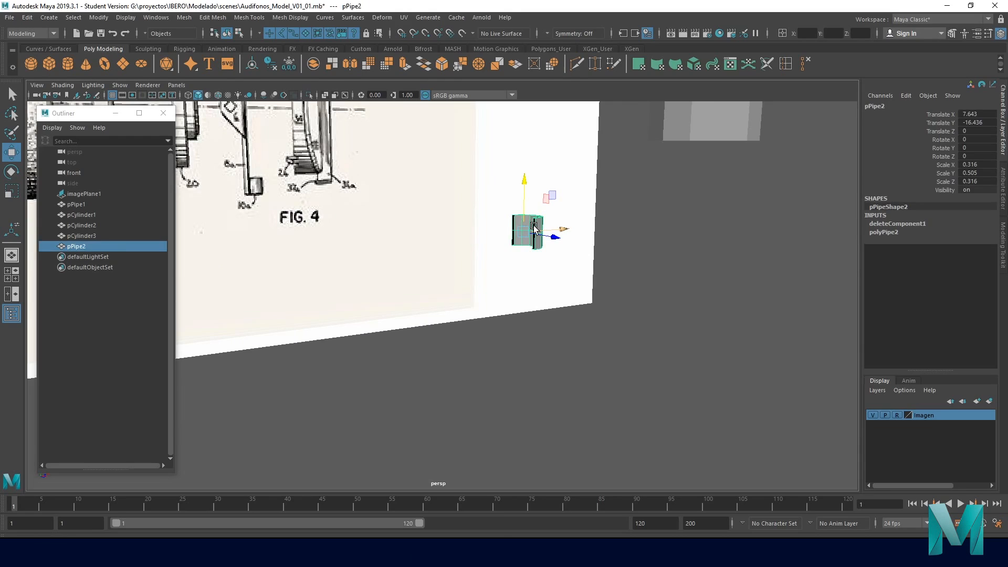
{"action": "key", "text": "f"}
{"action": "mouse_move", "coordinate": [428, 272]}
{"action": "left_mouse_down", "text": "alt"}
{"action": "mouse_move", "coordinate": [504, 285]}
{"action": "mouse_move", "coordinate": [420, 255]}
{"action": "left_mouse_up", "text": "alt"}
{"action": "left_click_drag", "start_coordinate": [302, 258], "coordinate": [597, 313], "text": "alt"}
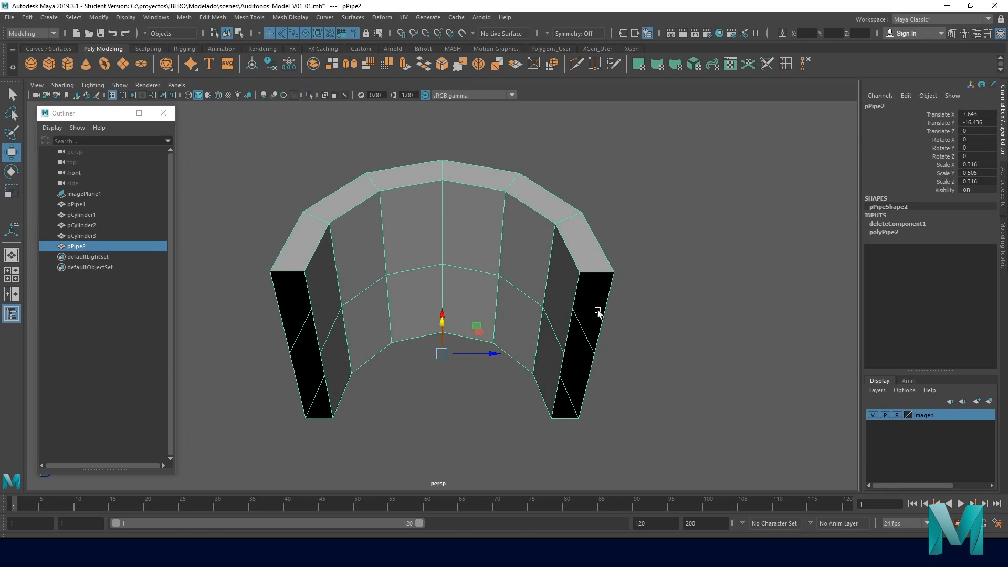
{"action": "left_click_drag", "start_coordinate": [432, 320], "coordinate": [452, 334], "text": "alt"}
{"action": "left_click_drag", "start_coordinate": [375, 314], "coordinate": [349, 295], "text": "alt"}
{"action": "left_click_drag", "start_coordinate": [637, 326], "coordinate": [601, 268], "text": "alt"}
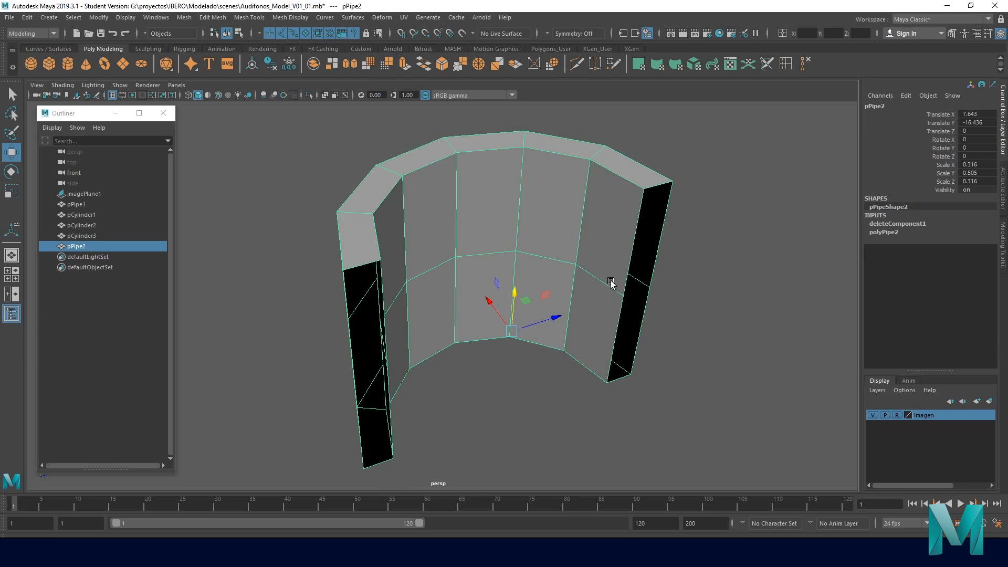
- Switch pPipe2 to edge selection, try deleting the horizontal inner-wall edge beside an open end, and restore it
{"action": "right_click_drag", "start_coordinate": [585, 273], "coordinate": [585, 237]}
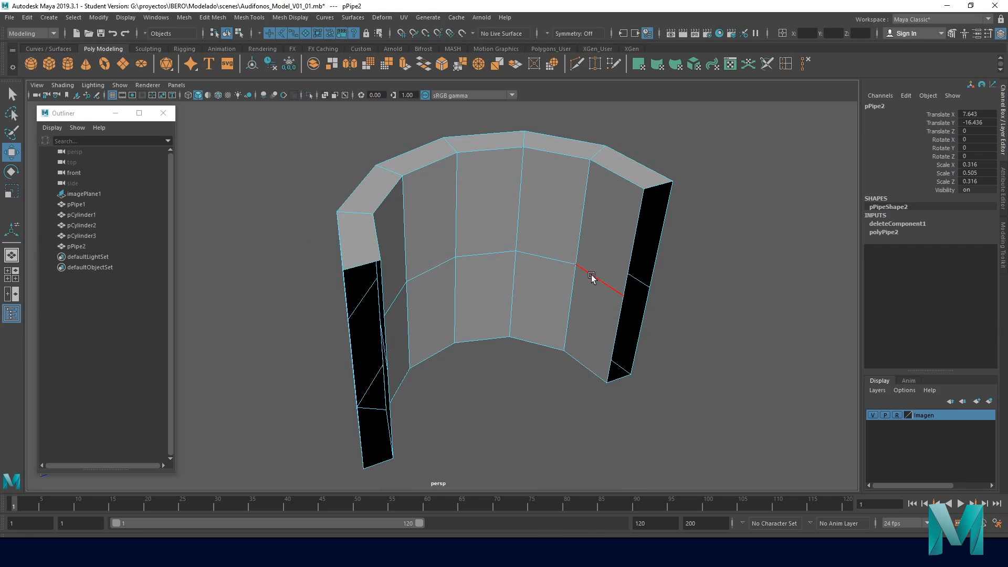
{"action": "left_click", "coordinate": [616, 285]}
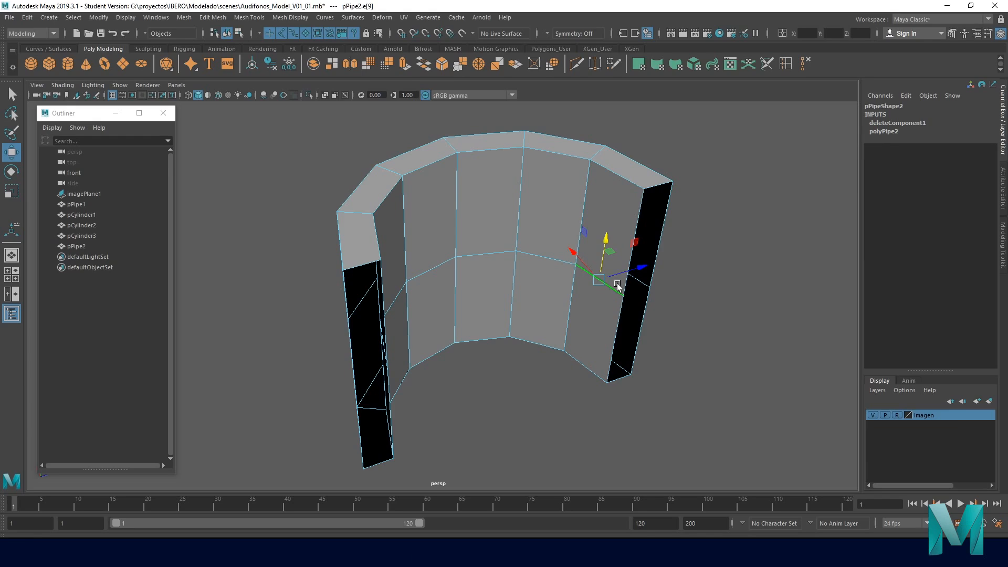
{"action": "left_click", "coordinate": [617, 285]}
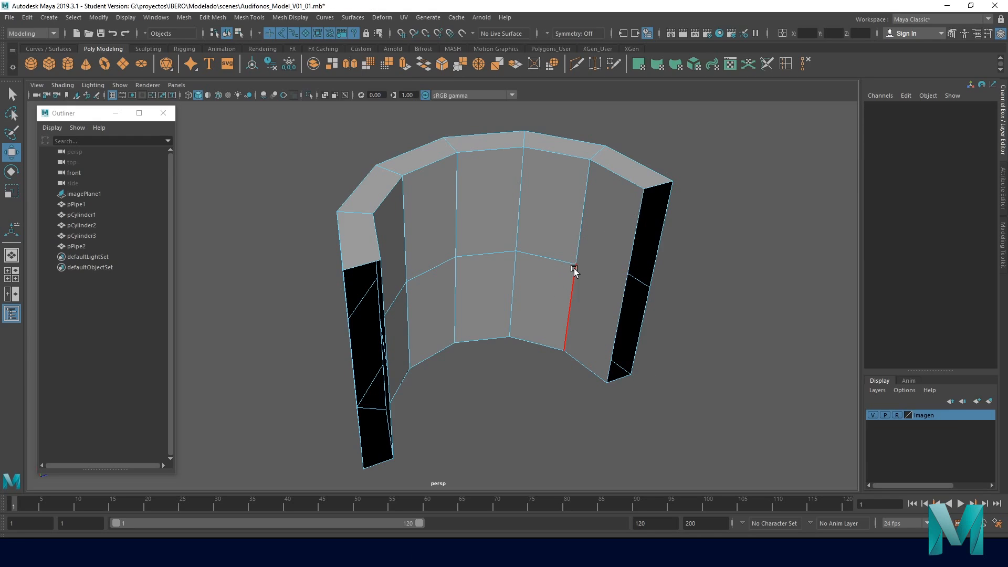
{"action": "left_click", "coordinate": [632, 303]}
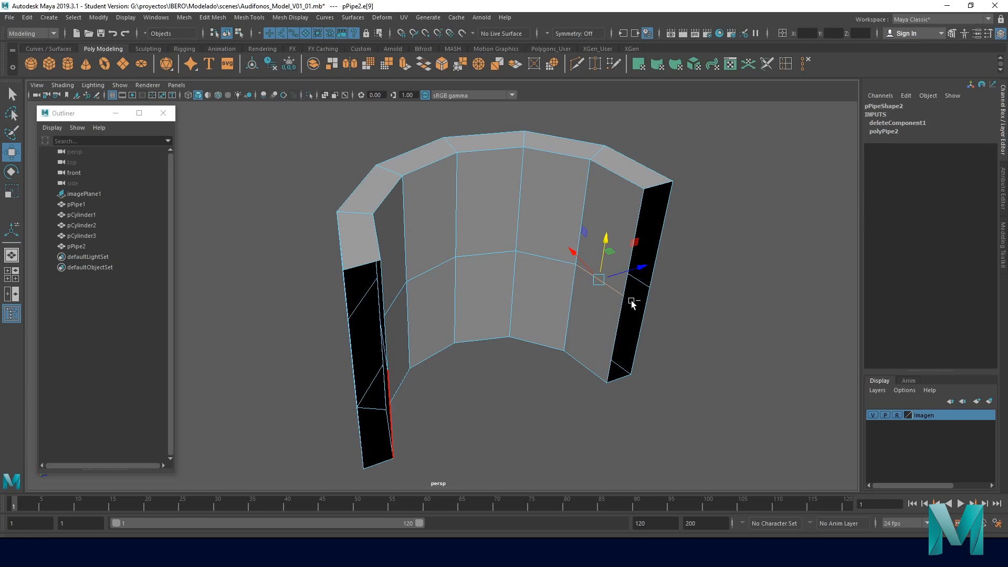
{"action": "left_click_drag", "start_coordinate": [602, 288], "coordinate": [611, 296], "text": "alt"}
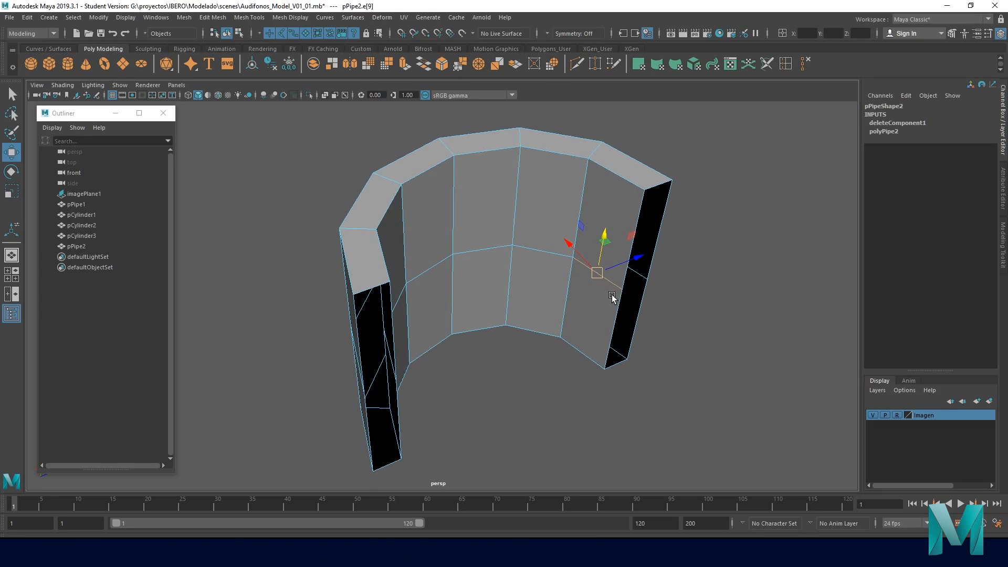
- Close both open ends of the half pipe with Fill Hole, selecting each end's border edges in turn
{"action": "left_click_drag", "start_coordinate": [632, 288], "coordinate": [336, 242], "text": "alt"}
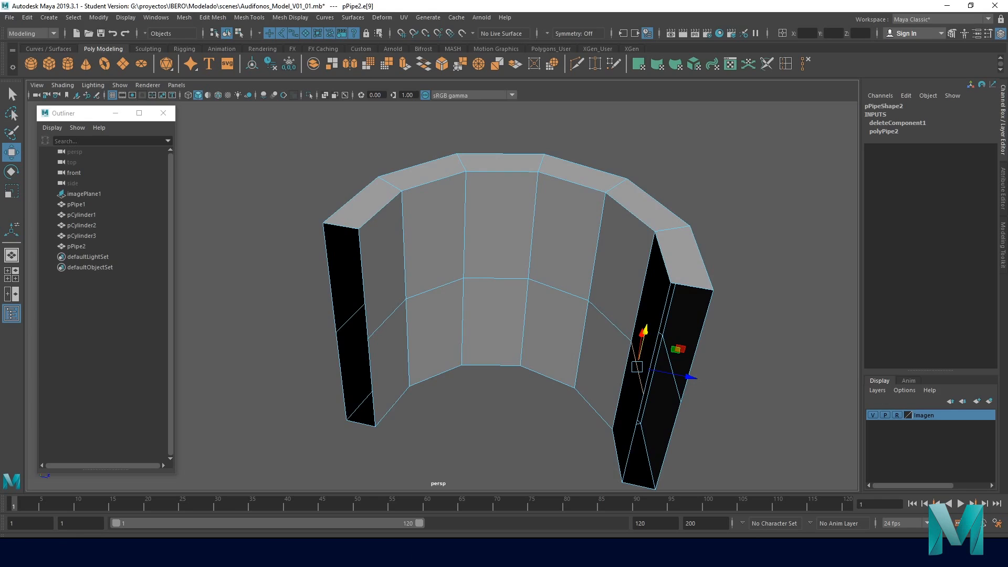
{"action": "left_click", "coordinate": [345, 229]}
{"action": "left_click", "coordinate": [336, 235]}
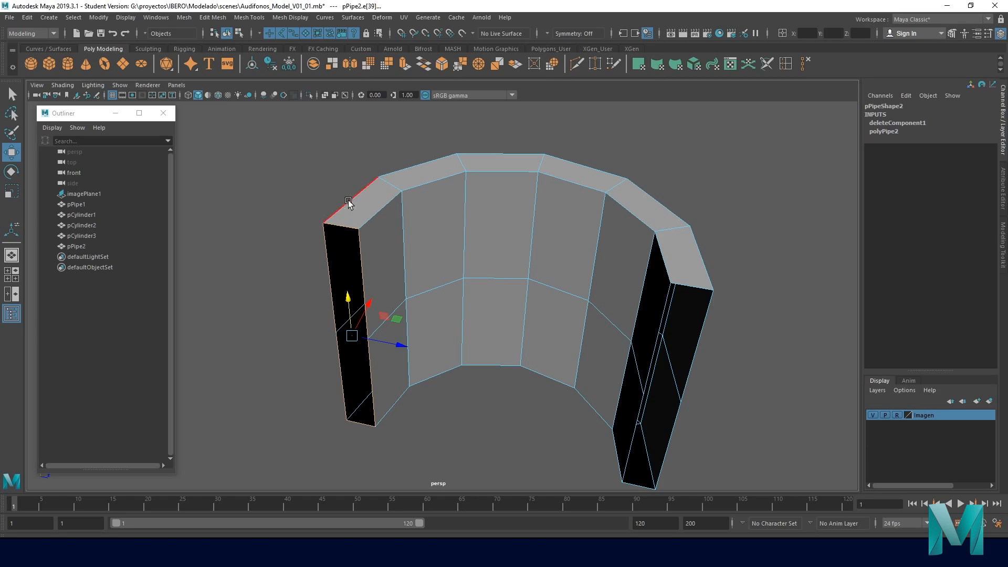
{"action": "left_click", "coordinate": [183, 17]}
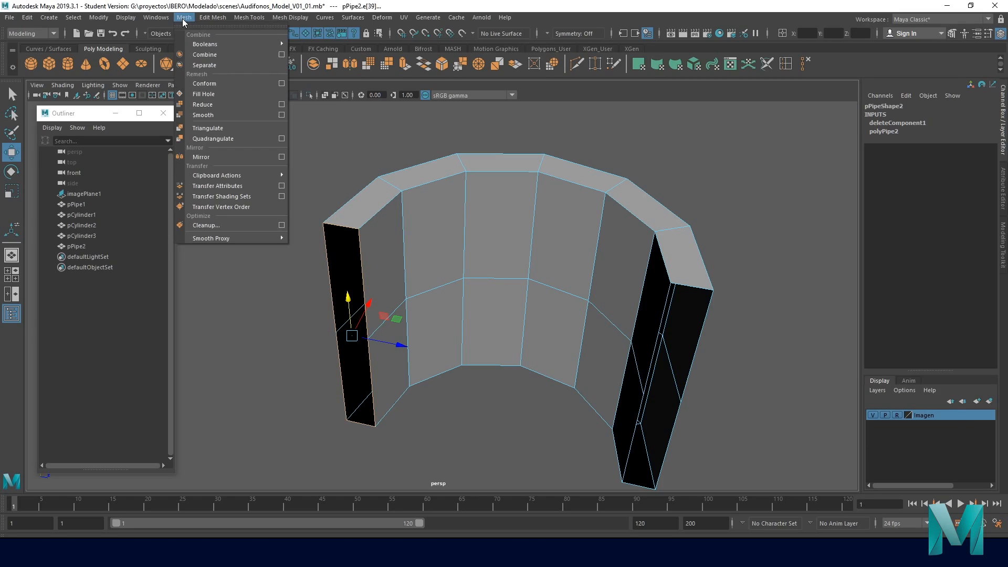
{"action": "left_click", "coordinate": [220, 94]}
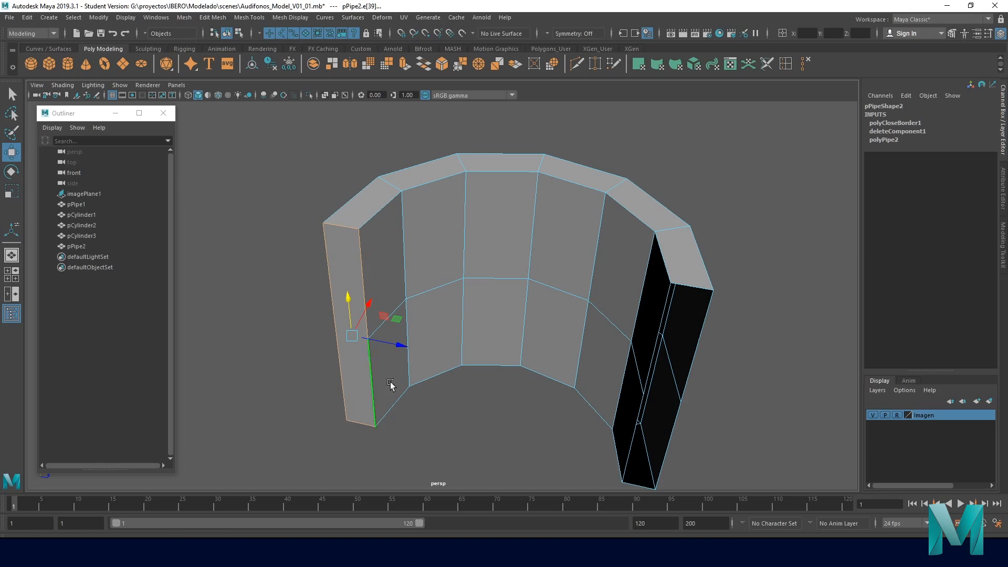
{"action": "left_click_drag", "start_coordinate": [659, 333], "coordinate": [628, 255], "text": "alt"}
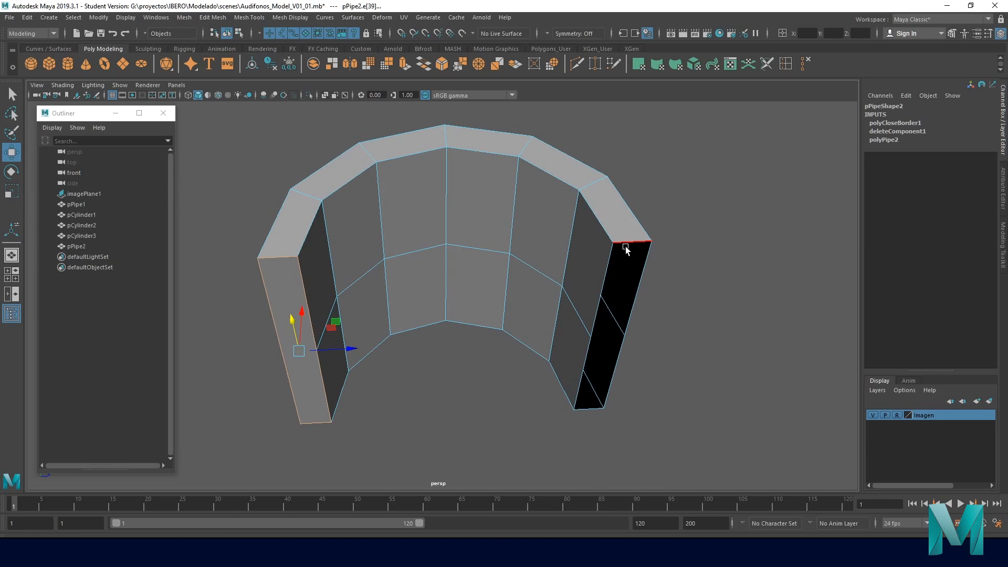
{"action": "left_click", "coordinate": [625, 247]}
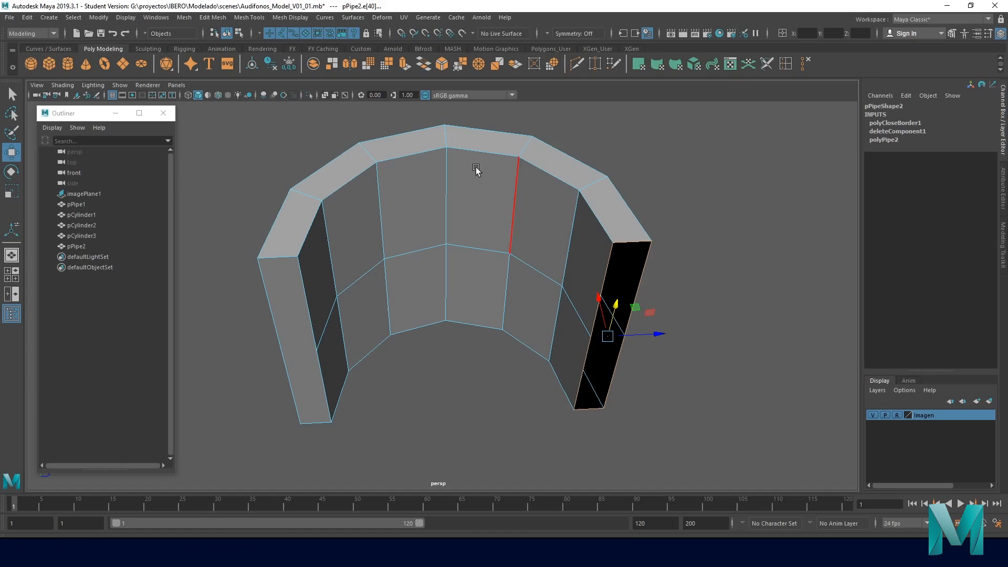
{"action": "left_click", "coordinate": [184, 18]}
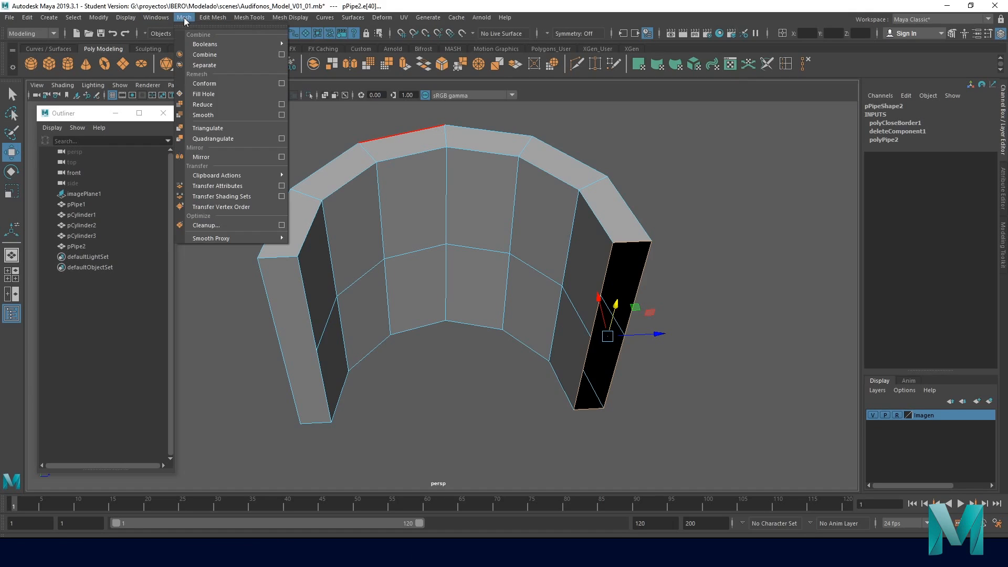
{"action": "left_click", "coordinate": [204, 94]}
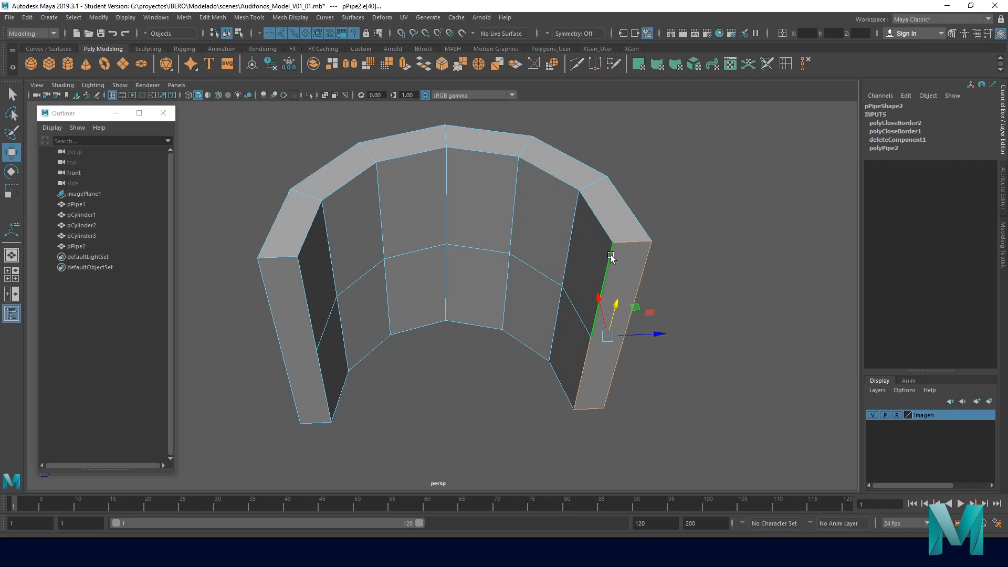
- Check the border edges of the filled end face, selecting the segments above and below the middle edge individually
{"action": "left_click", "coordinate": [627, 243]}
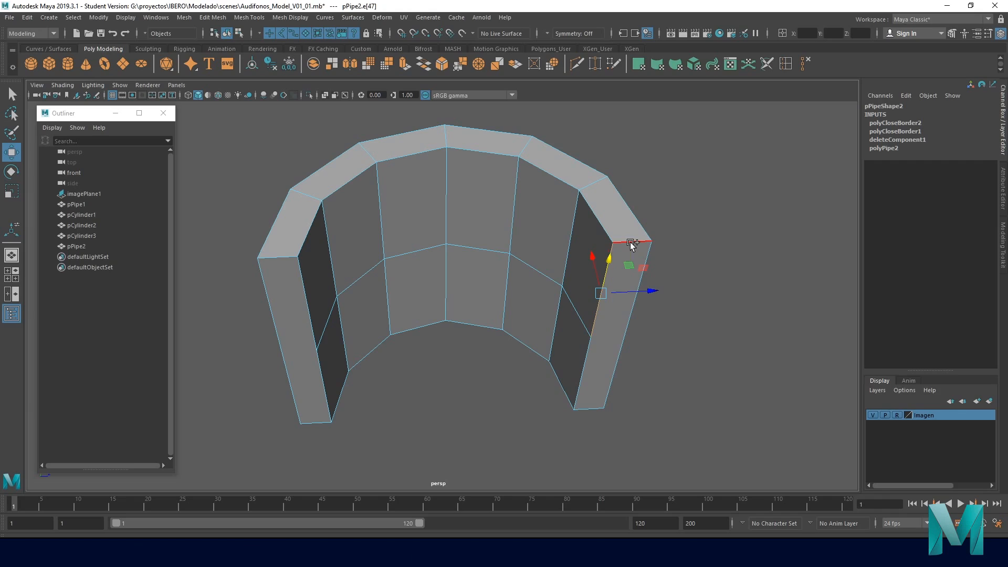
{"action": "left_click", "coordinate": [630, 241], "text": "shift"}
{"action": "left_click", "coordinate": [622, 363], "text": "shift"}
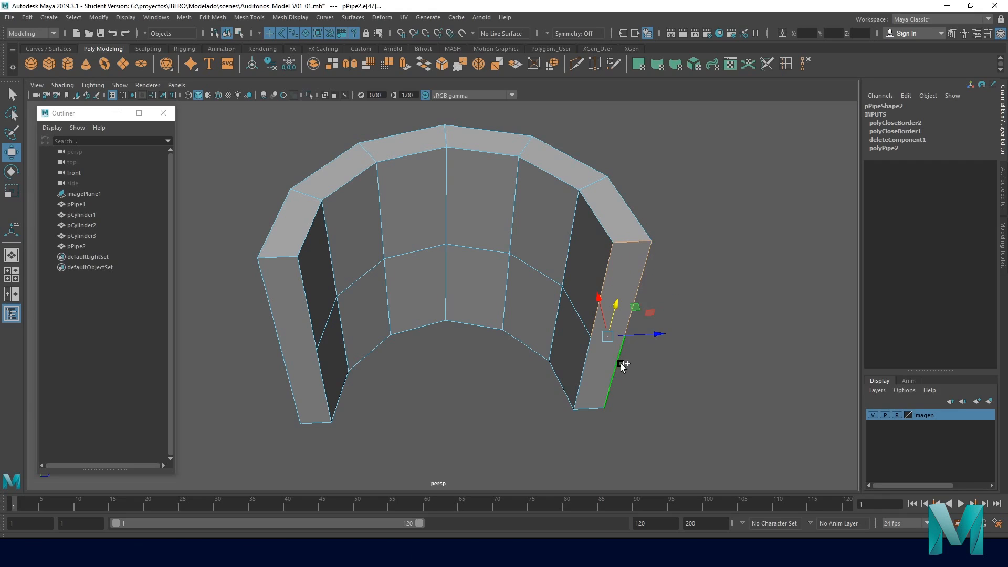
{"action": "left_click", "coordinate": [584, 377]}
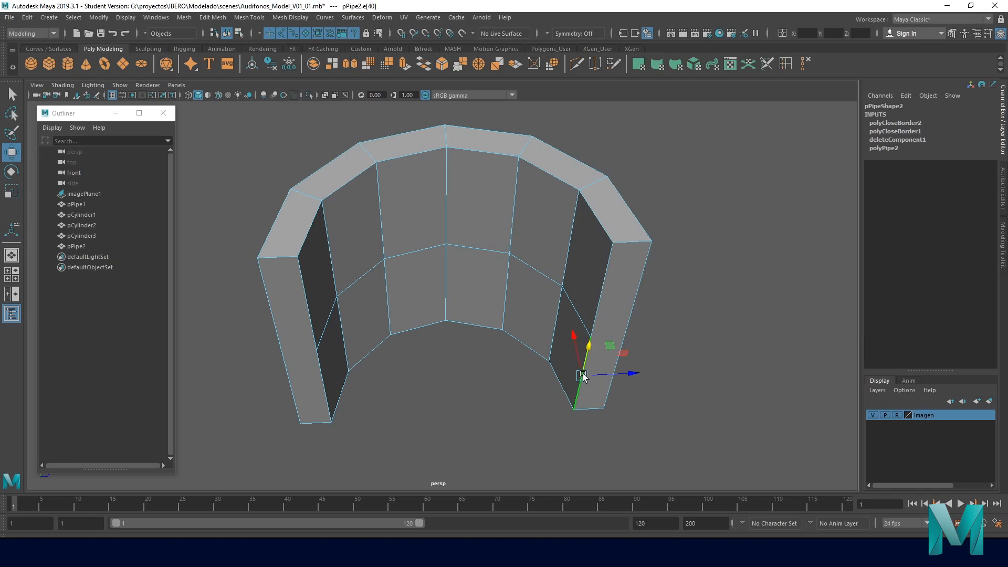
{"action": "left_click", "coordinate": [592, 322]}
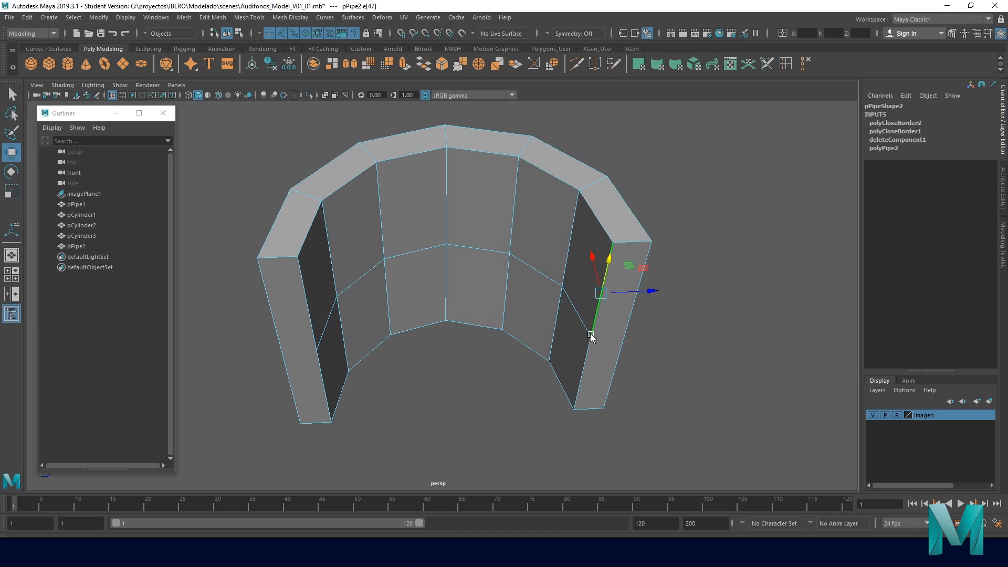
{"action": "left_click", "coordinate": [590, 357]}
{"action": "left_click", "coordinate": [597, 310]}
{"action": "left_click", "coordinate": [586, 366]}
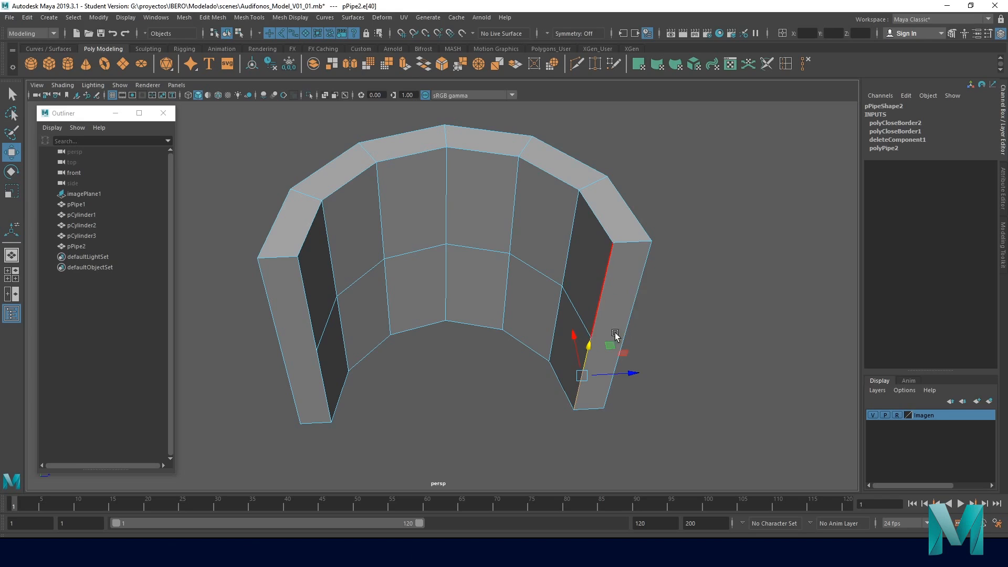
- Return pPipe2 to object mode, preview it smoothed from several angles, and restore the unsmoothed display
{"action": "right_click_drag", "start_coordinate": [620, 265], "coordinate": [662, 249]}
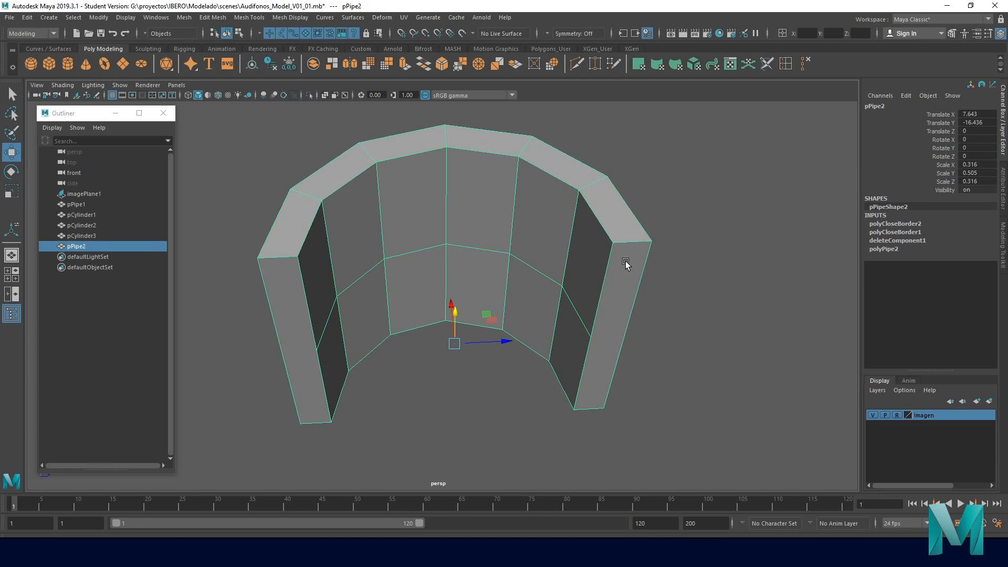
{"action": "key", "text": "3"}
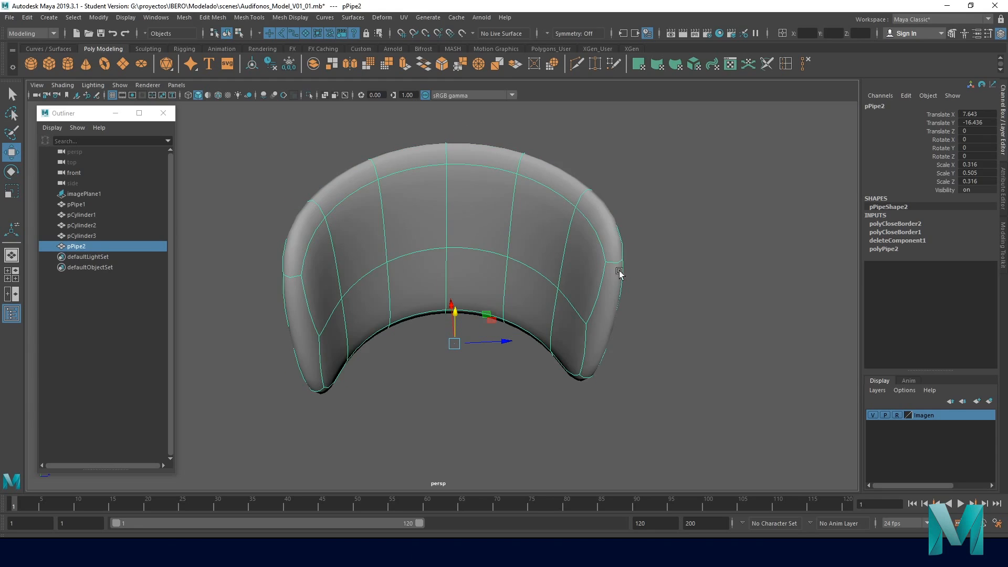
{"action": "left_click", "coordinate": [643, 370]}
{"action": "left_click_drag", "start_coordinate": [643, 370], "coordinate": [709, 367], "text": "alt"}
{"action": "left_click", "coordinate": [586, 281]}
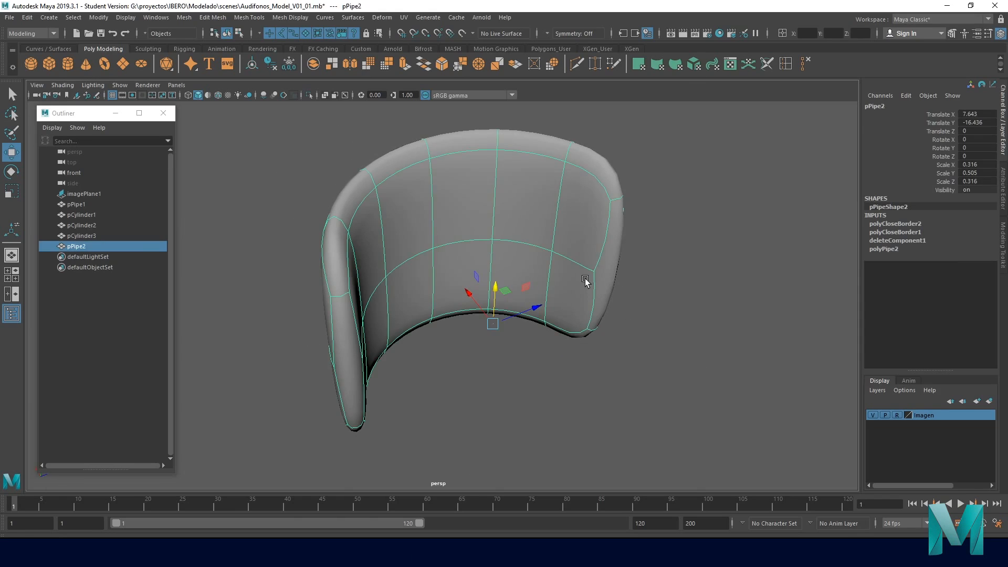
{"action": "key", "text": "1"}
- Cut horizontally across one filled end face with Multi-Cut, connecting the middle vertices of the inner and outer walls
{"action": "left_click_drag", "start_coordinate": [618, 312], "coordinate": [532, 286], "text": "alt"}
{"action": "right_click_drag", "start_coordinate": [450, 257], "coordinate": [603, 320], "text": "alt"}
{"action": "middle_click_drag", "start_coordinate": [603, 320], "coordinate": [549, 354], "text": "alt"}
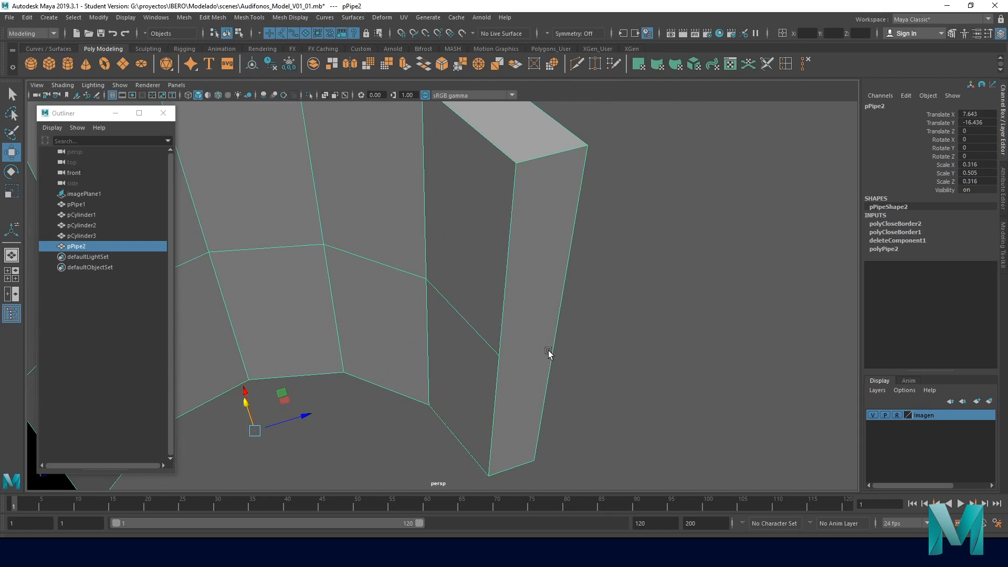
{"action": "left_click_drag", "start_coordinate": [521, 347], "coordinate": [511, 341], "text": "alt"}
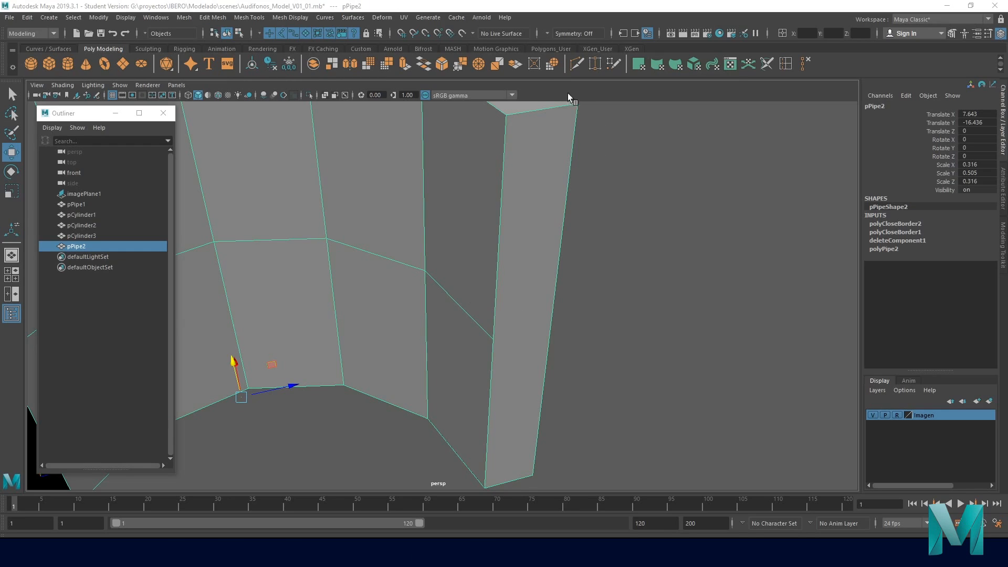
{"action": "left_click", "coordinate": [253, 18]}
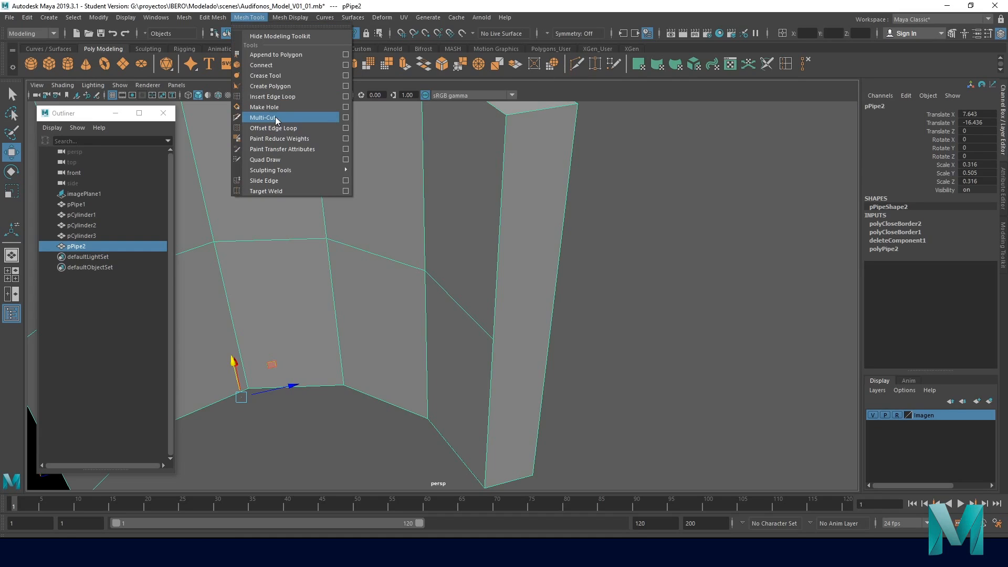
{"action": "left_click", "coordinate": [576, 65]}
{"action": "left_click", "coordinate": [576, 66]}
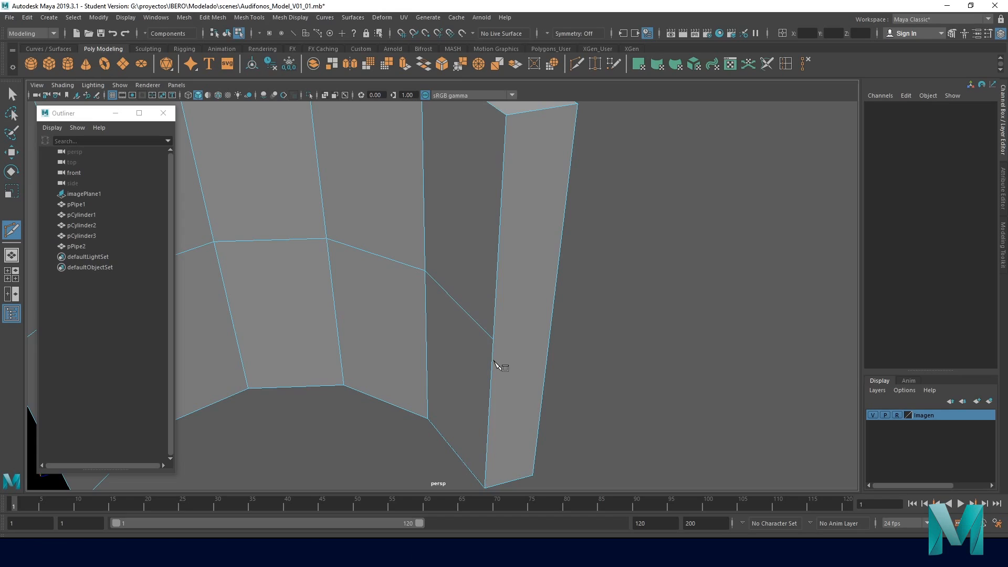
{"action": "left_click", "coordinate": [493, 340]}
{"action": "left_click_drag", "start_coordinate": [641, 338], "coordinate": [562, 299], "text": "alt"}
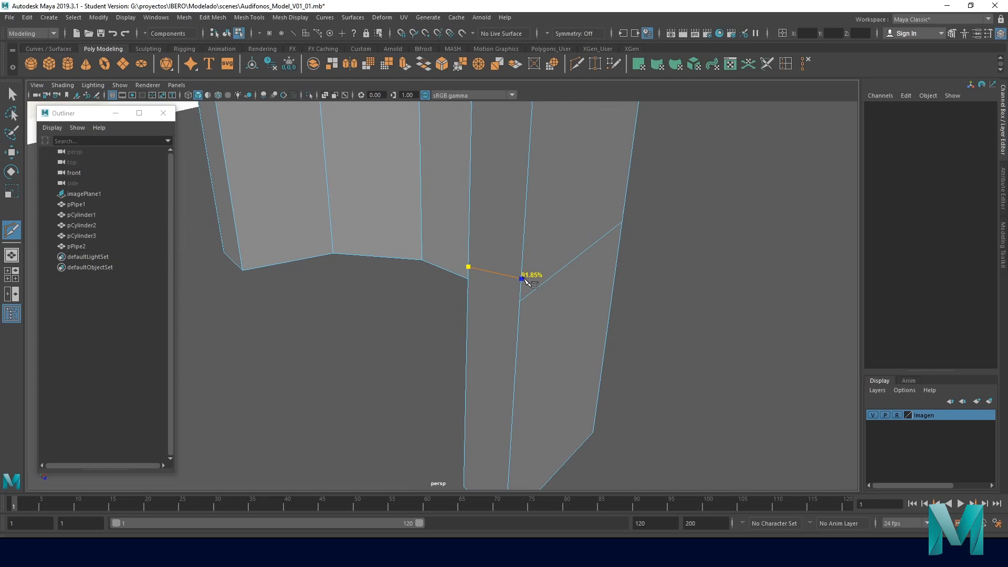
{"action": "left_click", "coordinate": [520, 301]}
{"action": "key", "text": "Return"}
- Make the matching Multi-Cut across the opposite end face, joining its outer and inner middle vertices
{"action": "right_click_drag", "start_coordinate": [585, 355], "coordinate": [430, 284], "text": "alt"}
{"action": "left_click_drag", "start_coordinate": [429, 285], "coordinate": [319, 264], "text": "alt"}
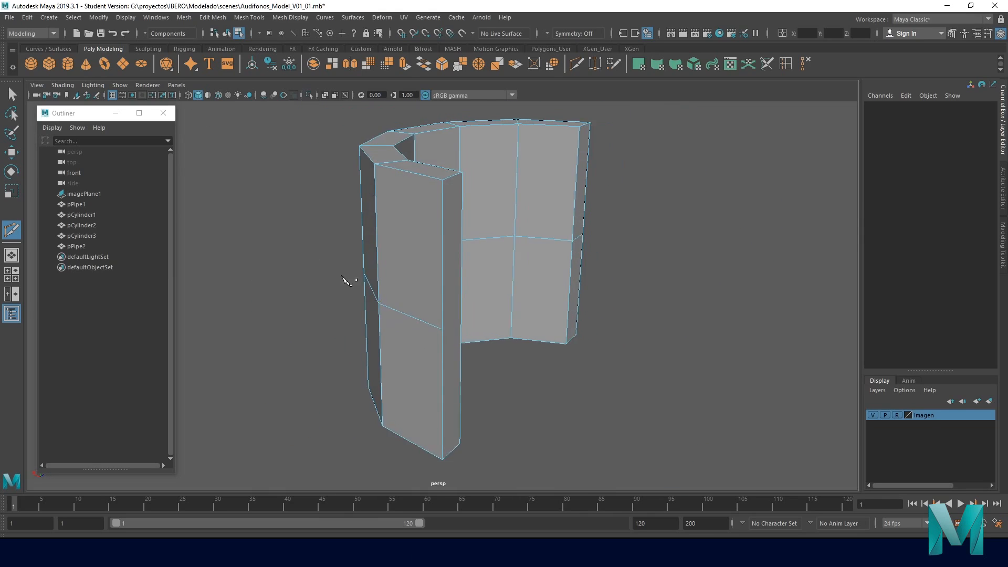
{"action": "right_click_drag", "start_coordinate": [321, 266], "coordinate": [440, 352], "text": "alt"}
{"action": "left_click", "coordinate": [442, 339]}
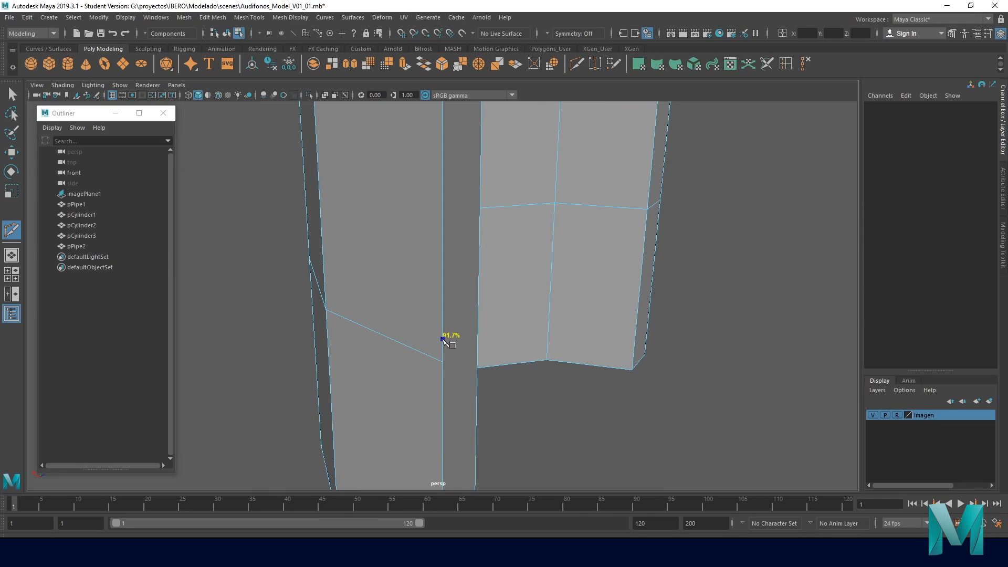
{"action": "left_click_drag", "start_coordinate": [443, 340], "coordinate": [442, 362]}
{"action": "left_click_drag", "start_coordinate": [487, 392], "coordinate": [370, 394], "text": "alt"}
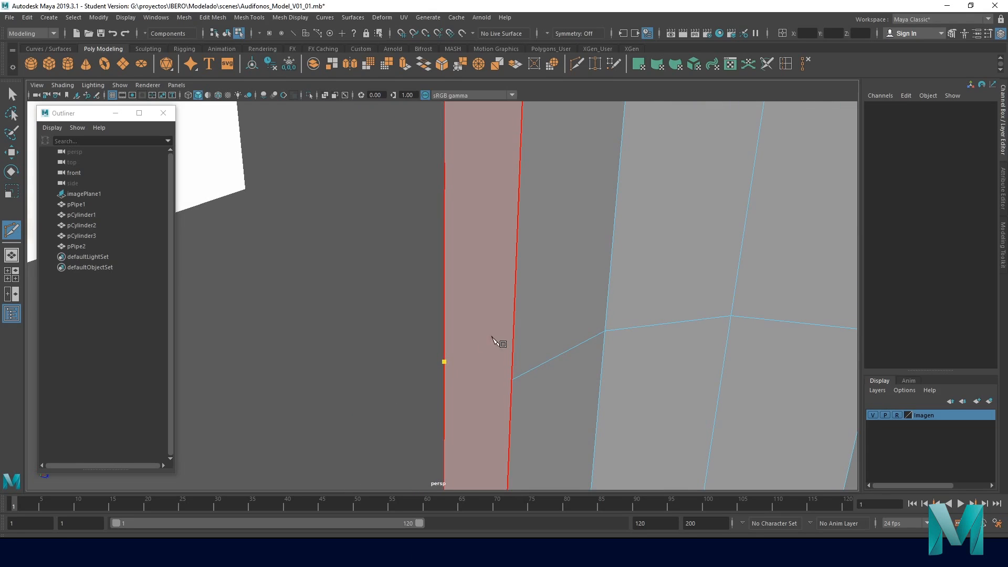
{"action": "left_click", "coordinate": [515, 332]}
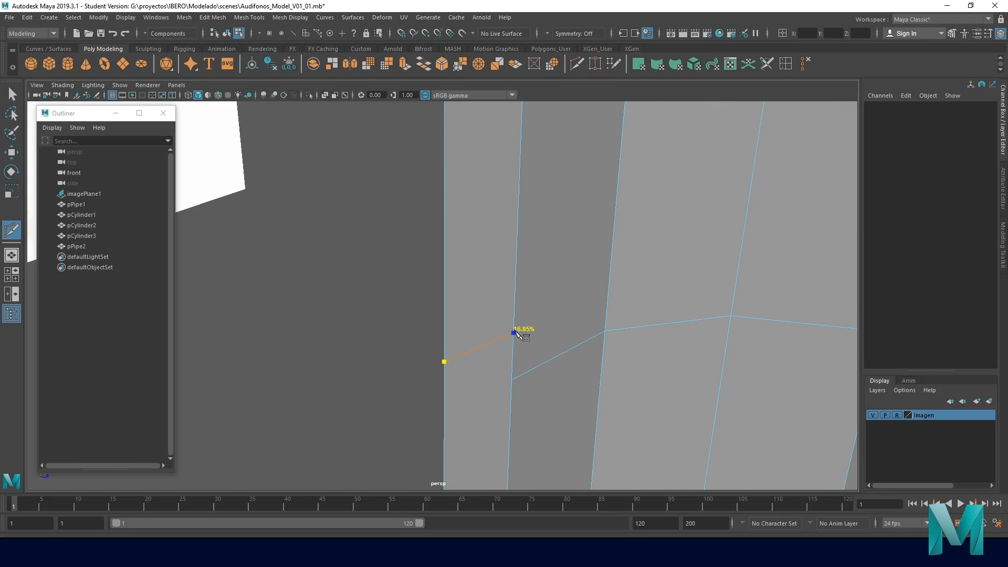
{"action": "left_click_drag", "start_coordinate": [514, 332], "coordinate": [529, 407]}
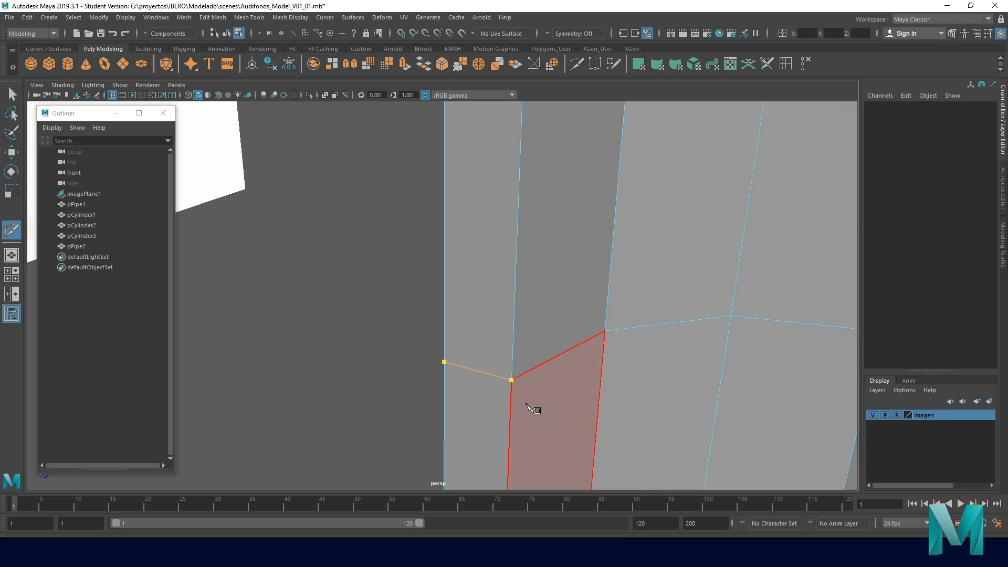
{"action": "left_click", "coordinate": [527, 404]}
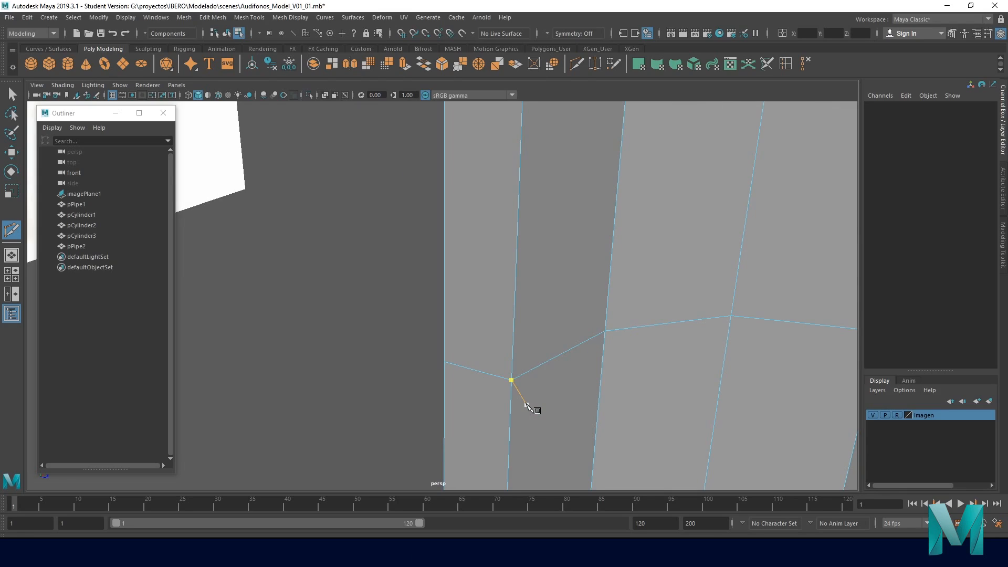
- Leave Multi-Cut for the Move tool, return pPipe2 to object mode and show the four-view layout
{"action": "key", "text": "w"}
{"action": "key", "text": "f"}
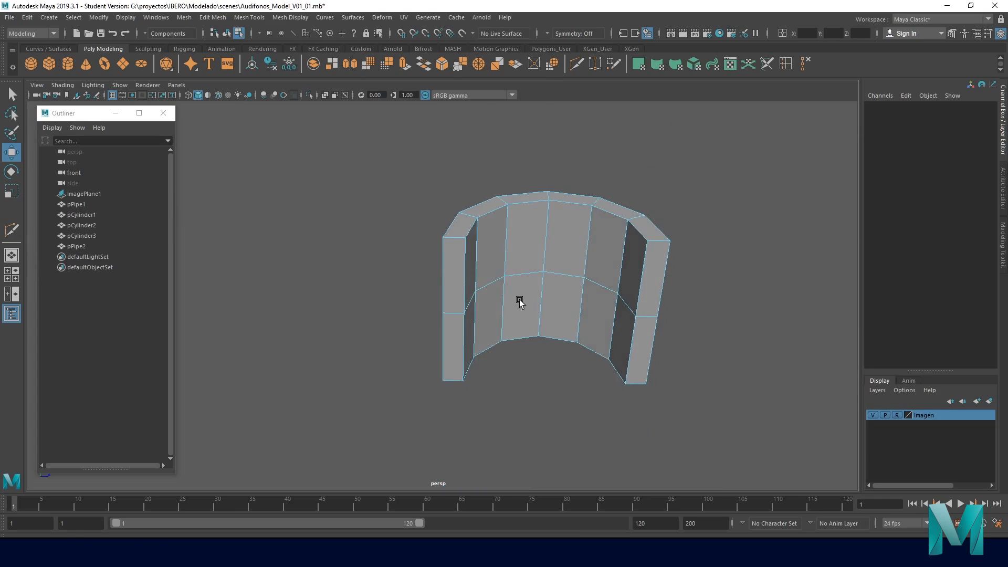
{"action": "right_click_drag", "start_coordinate": [453, 244], "coordinate": [502, 227]}
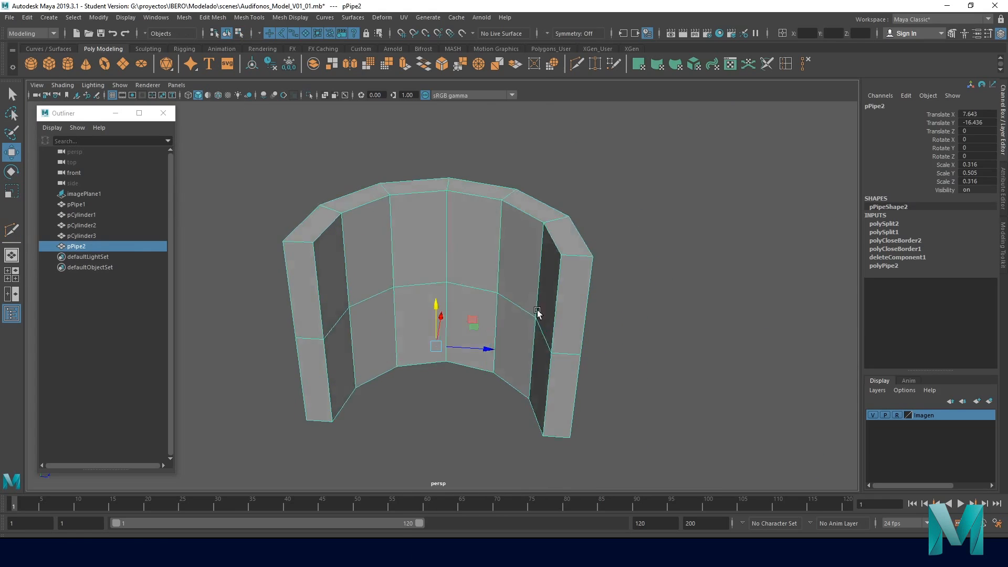
{"action": "left_click_drag", "start_coordinate": [538, 313], "coordinate": [488, 256], "text": "alt"}
{"action": "key", "text": "space"}
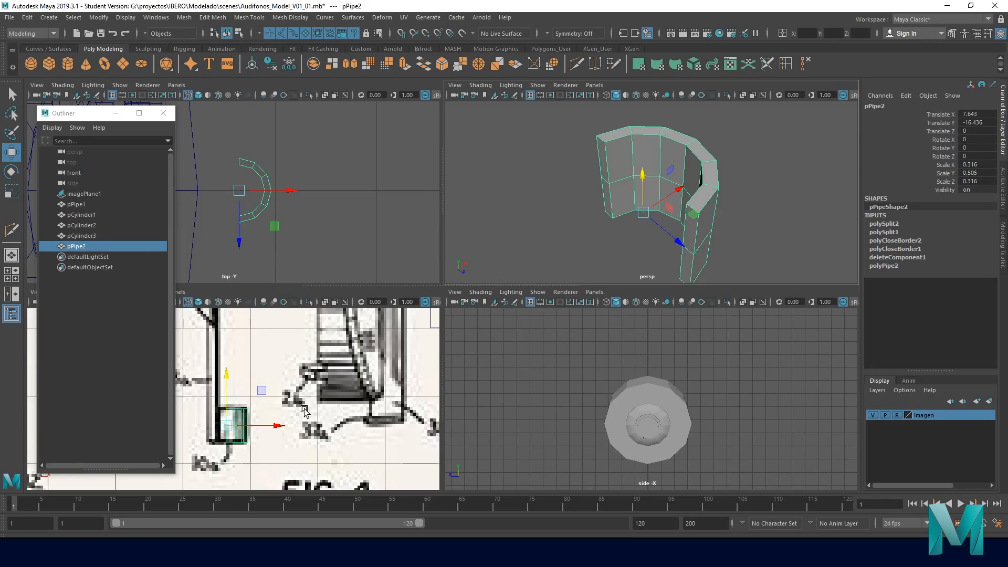
- Duplicate pPipe2 and move the copy up onto lug 10b of part 5 in FIG. 4, at Translate Y -11.633
{"action": "key", "text": "space"}
{"action": "scroll", "coordinate": [322, 405], "scroll_direction": "down", "scroll_amount": 6}
{"action": "middle_click_drag", "start_coordinate": [381, 374], "coordinate": [378, 378], "text": "alt"}
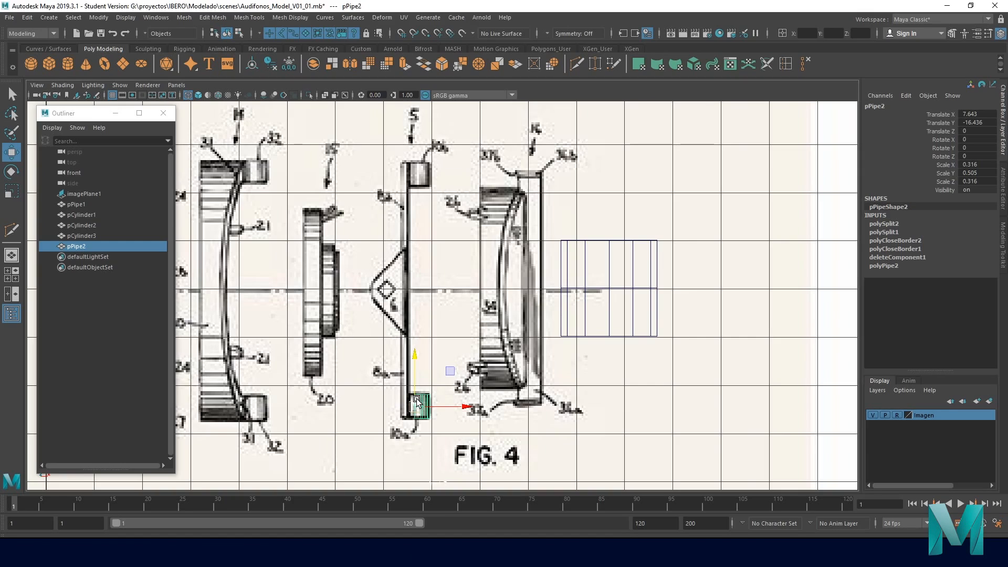
{"action": "key", "text": "ctrl+d"}
{"action": "left_click_drag", "start_coordinate": [415, 353], "coordinate": [411, 123]}
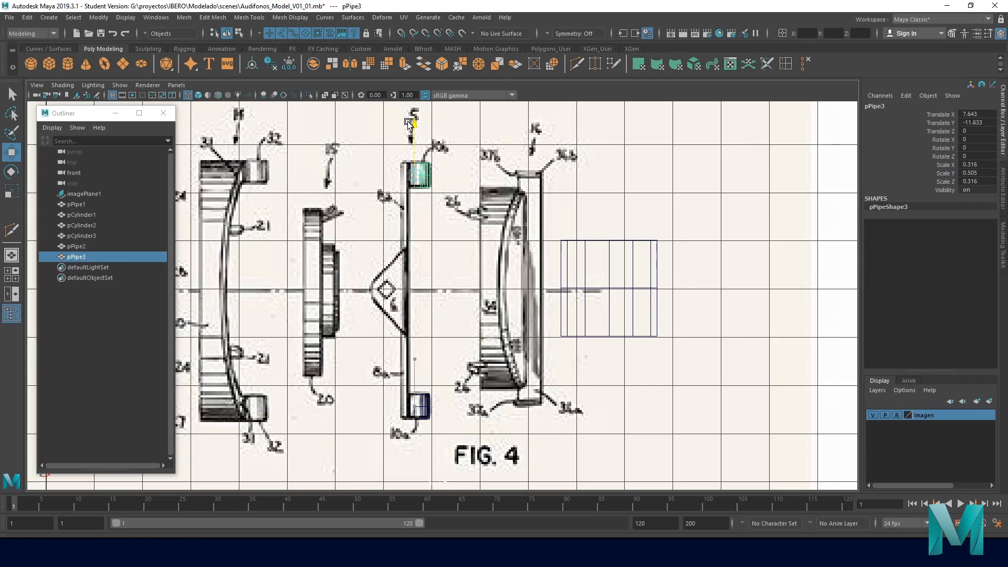
- Create a new polygon pipe primitive to serve as the ring of part 5
{"action": "scroll", "coordinate": [440, 249], "scroll_direction": "down", "scroll_amount": 8}
{"action": "middle_click_drag", "start_coordinate": [436, 166], "coordinate": [478, 320], "text": "alt"}
{"action": "scroll", "coordinate": [478, 321], "scroll_direction": "up", "scroll_amount": 3}
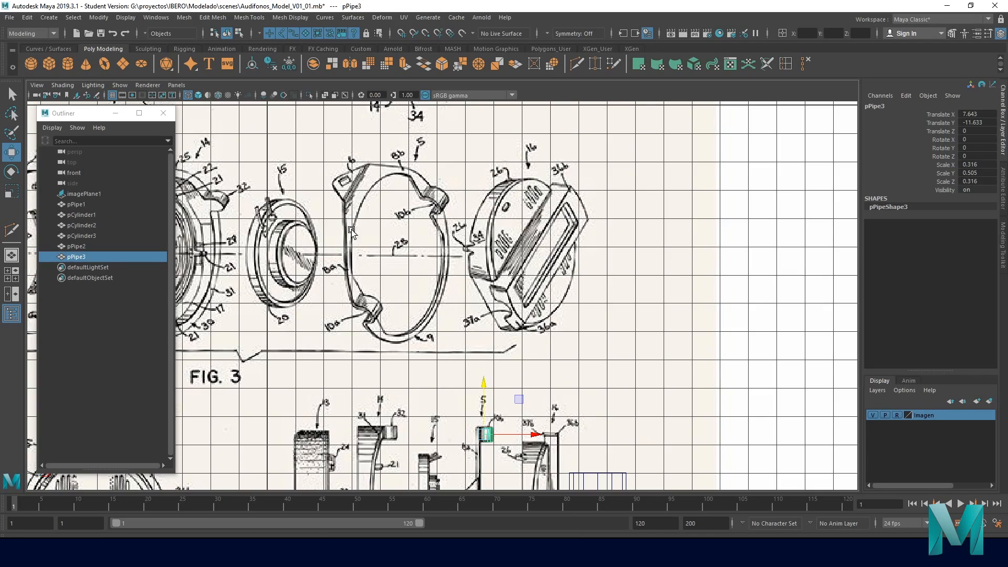
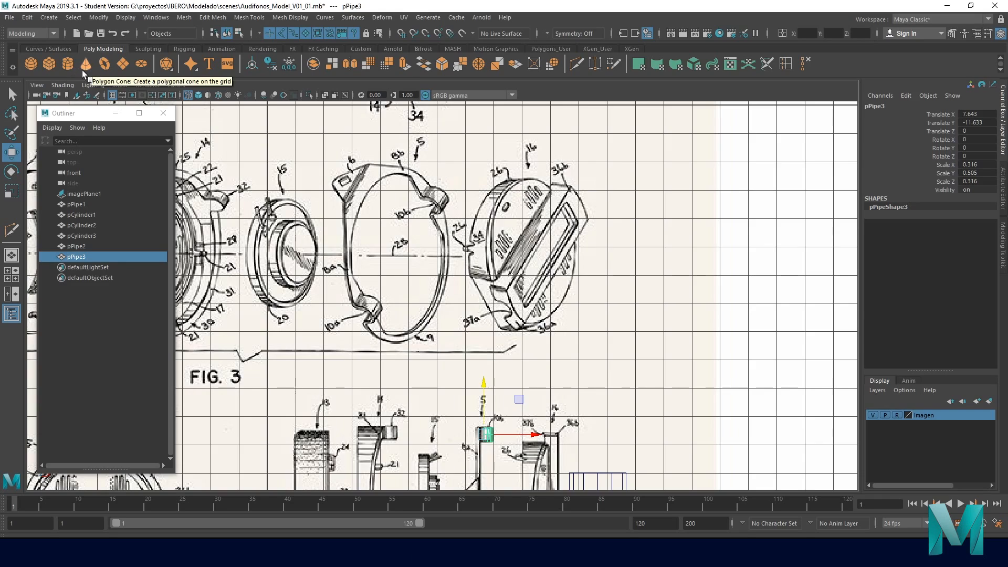
{"action": "left_click", "coordinate": [52, 19]}
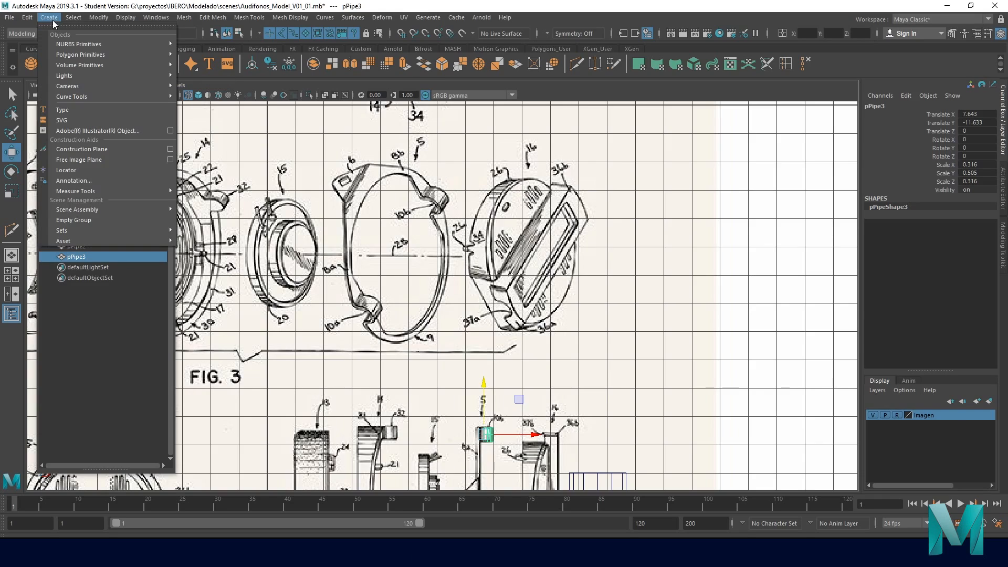
{"action": "mouse_move", "coordinate": [91, 54]}
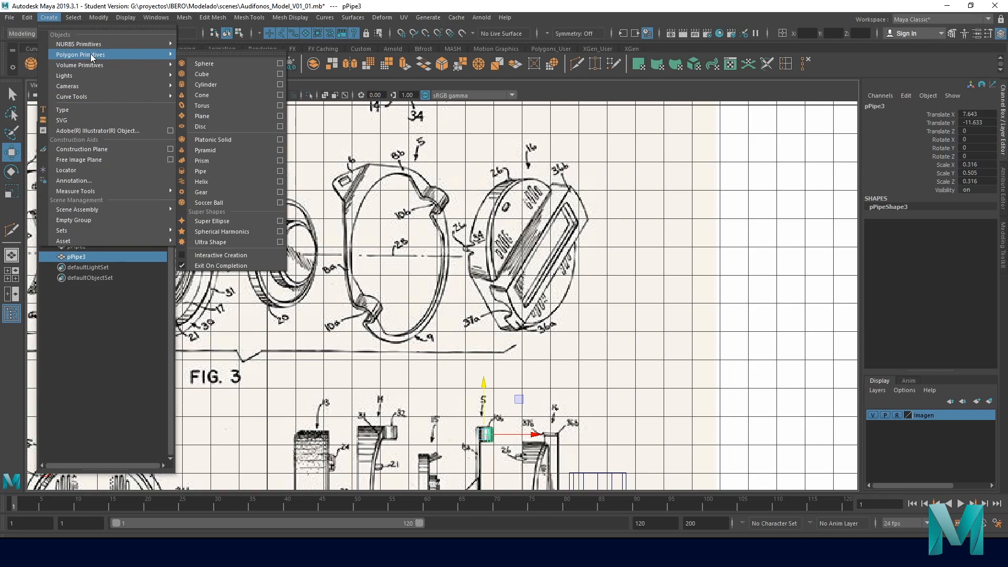
{"action": "left_click", "coordinate": [219, 172]}
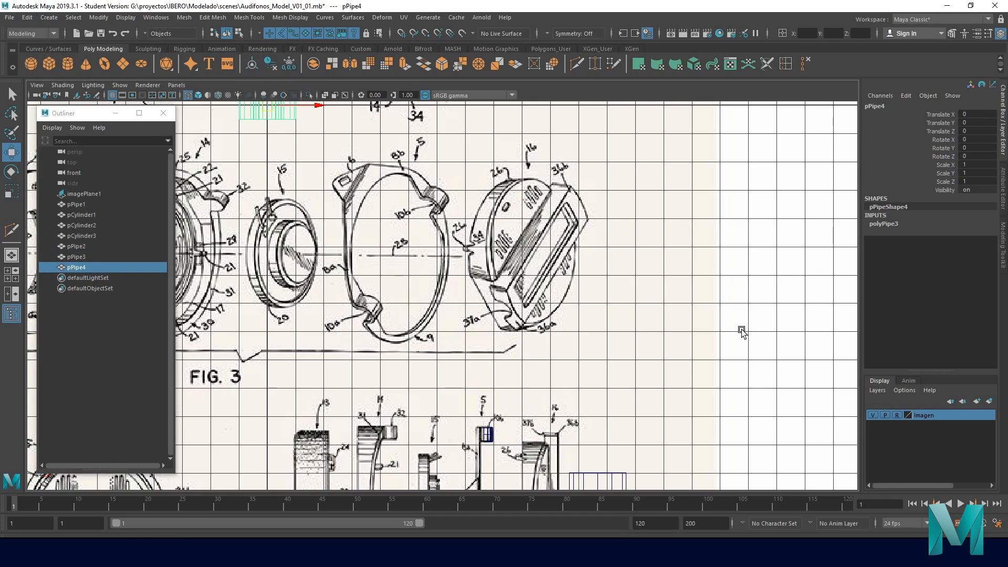
- Move the new pipe onto the middle of part 5 in FIG. 4, to about X 7.415, Y -13.854
{"action": "scroll", "coordinate": [529, 323], "scroll_direction": "down", "scroll_amount": 3}
{"action": "middle_click_drag", "start_coordinate": [414, 340], "coordinate": [483, 507], "text": "alt"}
{"action": "middle_click_drag", "start_coordinate": [436, 374], "coordinate": [443, 211], "text": "alt"}
{"action": "left_click_drag", "start_coordinate": [394, 132], "coordinate": [388, 340]}
{"action": "middle_click_drag", "start_coordinate": [389, 340], "coordinate": [327, 215], "text": "alt"}
{"action": "scroll", "coordinate": [456, 326], "scroll_direction": "up", "scroll_amount": 3}
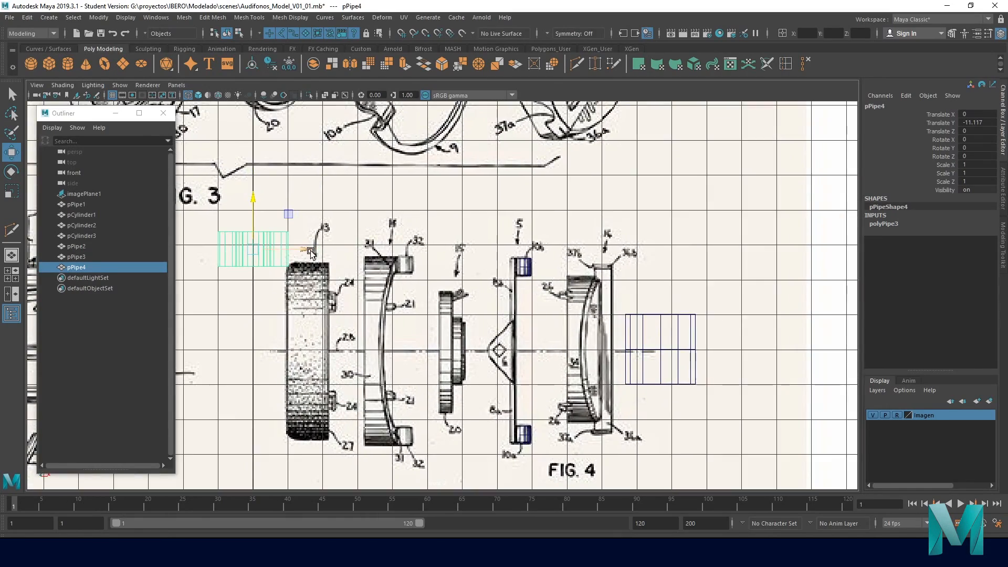
{"action": "left_click_drag", "start_coordinate": [306, 249], "coordinate": [569, 263]}
{"action": "left_click_drag", "start_coordinate": [512, 220], "coordinate": [511, 319]}
{"action": "scroll", "coordinate": [510, 319], "scroll_direction": "up", "scroll_amount": 2}
{"action": "middle_click_drag", "start_coordinate": [511, 319], "coordinate": [398, 254], "text": "alt"}
{"action": "right_click_drag", "start_coordinate": [399, 253], "coordinate": [530, 326], "text": "alt"}
{"action": "middle_click_drag", "start_coordinate": [530, 326], "coordinate": [535, 308], "text": "alt"}
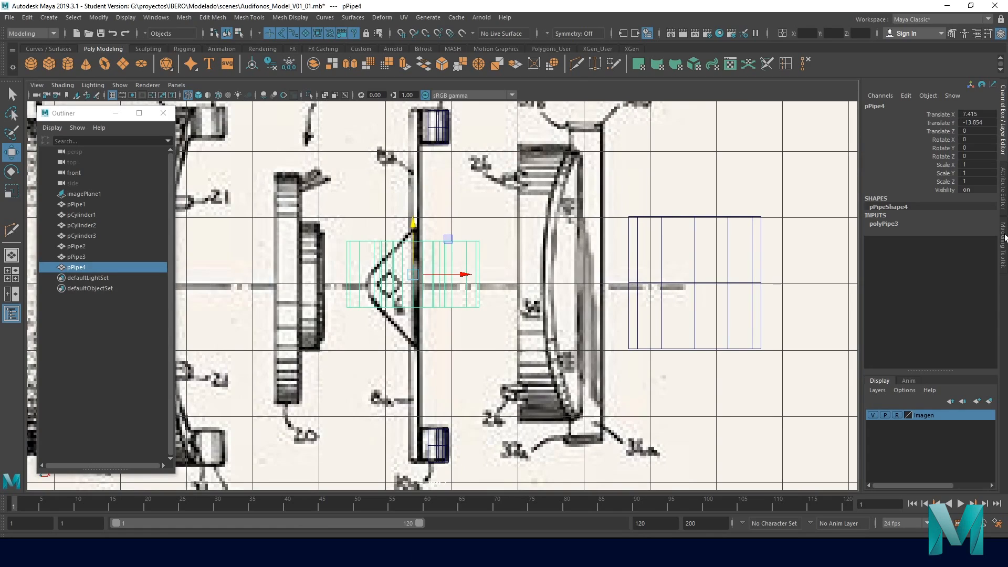
- Set pPipe4's axis subdivisions to 12 and its height subdivisions to 2
{"action": "left_click", "coordinate": [887, 224]}
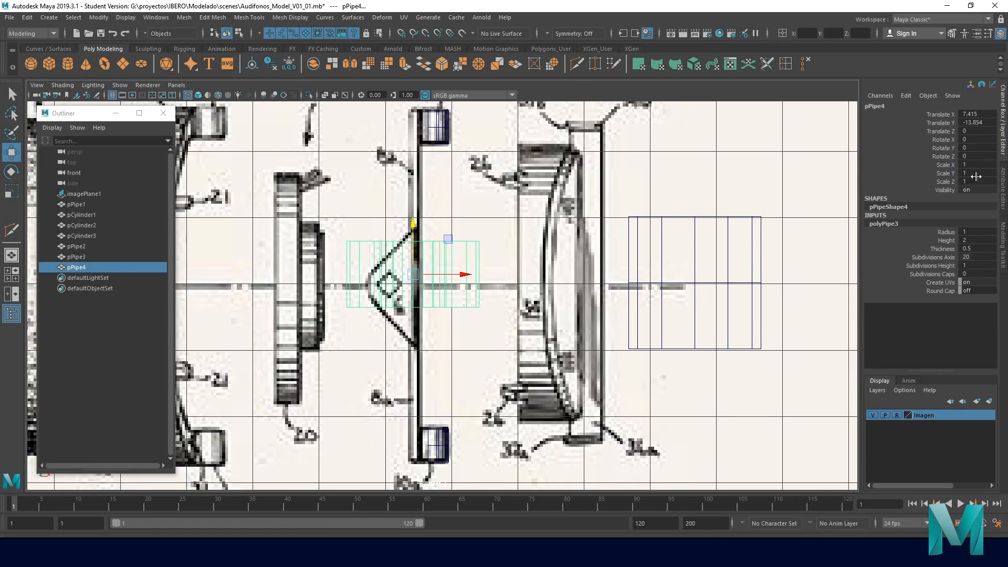
{"action": "left_click", "coordinate": [985, 258]}
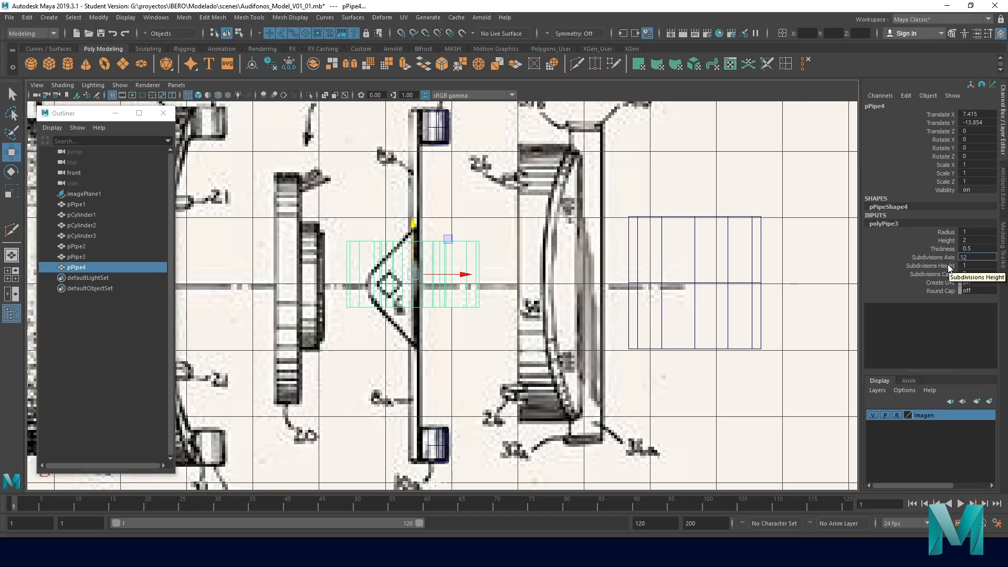
{"action": "key", "text": "Return"}
{"action": "left_click", "coordinate": [975, 264]}
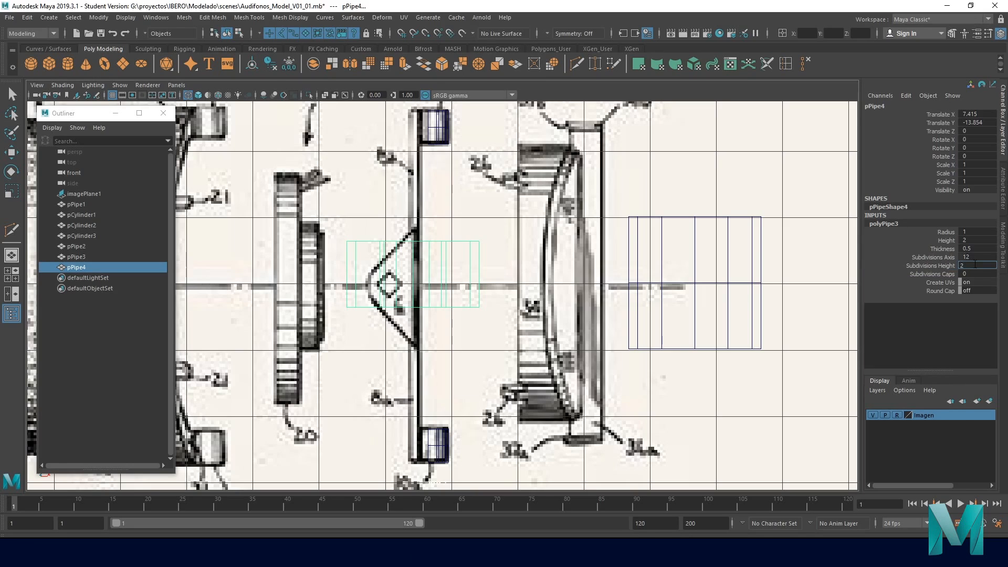
{"action": "key", "text": "Return"}
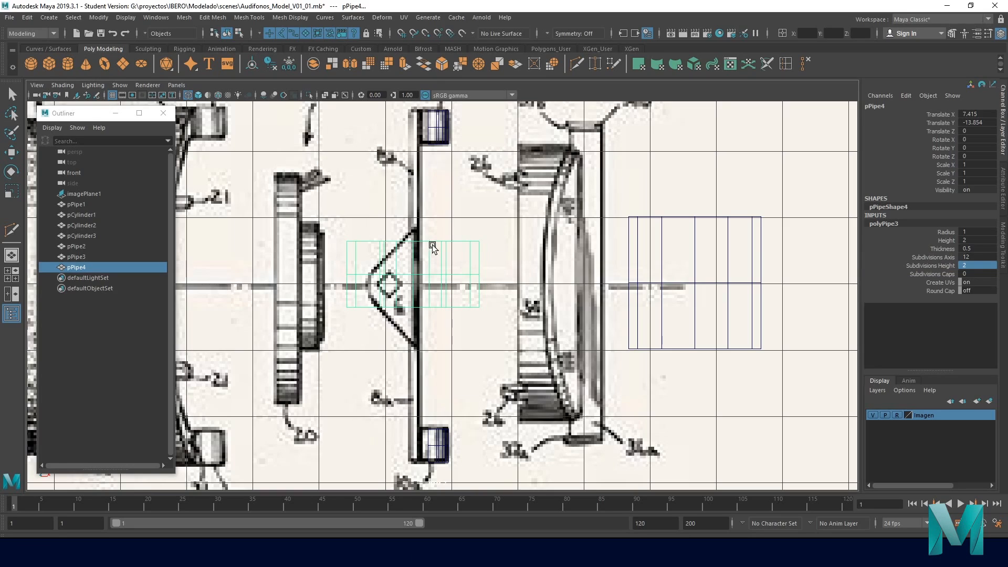
{"action": "right_click_drag", "start_coordinate": [440, 245], "coordinate": [469, 247]}
{"action": "key", "text": "w"}
- Reduce pPipe4's thickness to 0.1, using the top view and part 5 in FIG. 3 as reference
{"action": "key", "text": "space"}
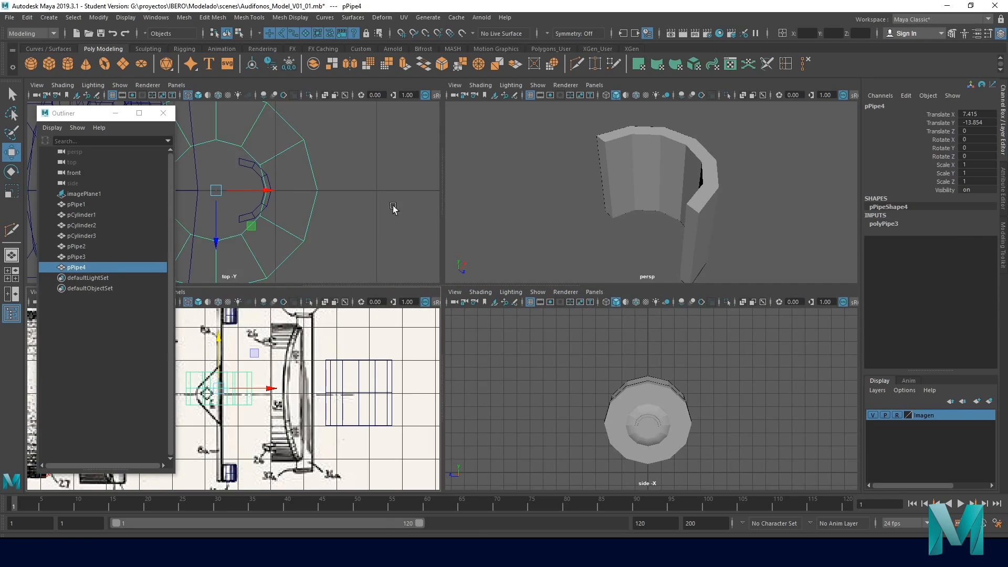
{"action": "scroll", "coordinate": [309, 397], "scroll_direction": "up", "scroll_amount": 10}
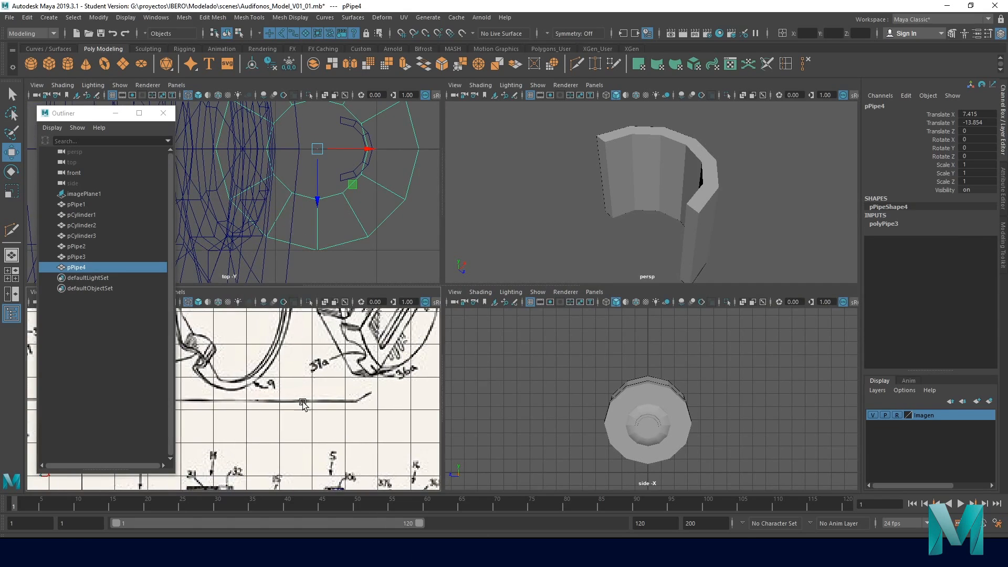
{"action": "scroll", "coordinate": [275, 426], "scroll_direction": "up", "scroll_amount": 8}
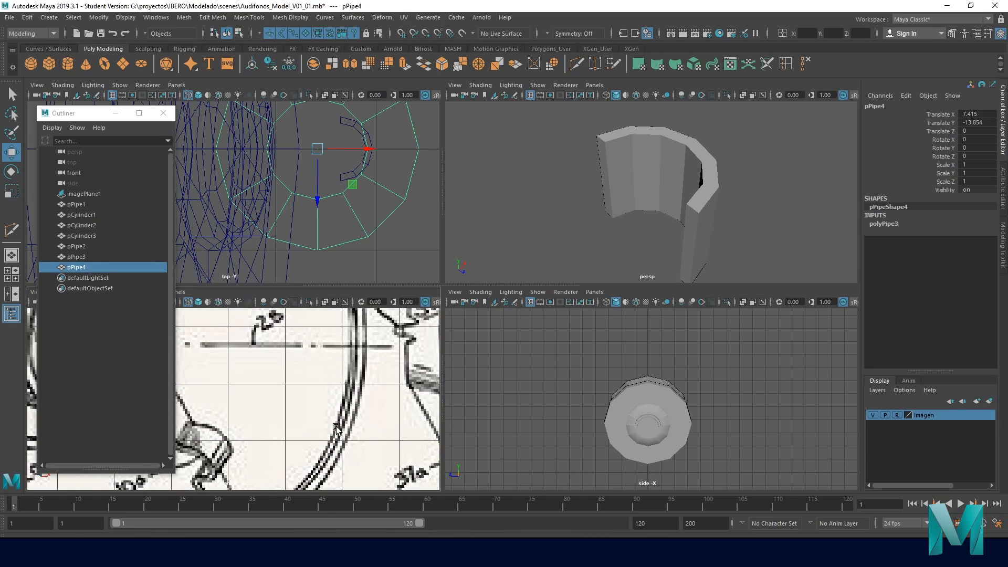
{"action": "scroll", "coordinate": [347, 433], "scroll_direction": "down", "scroll_amount": 8}
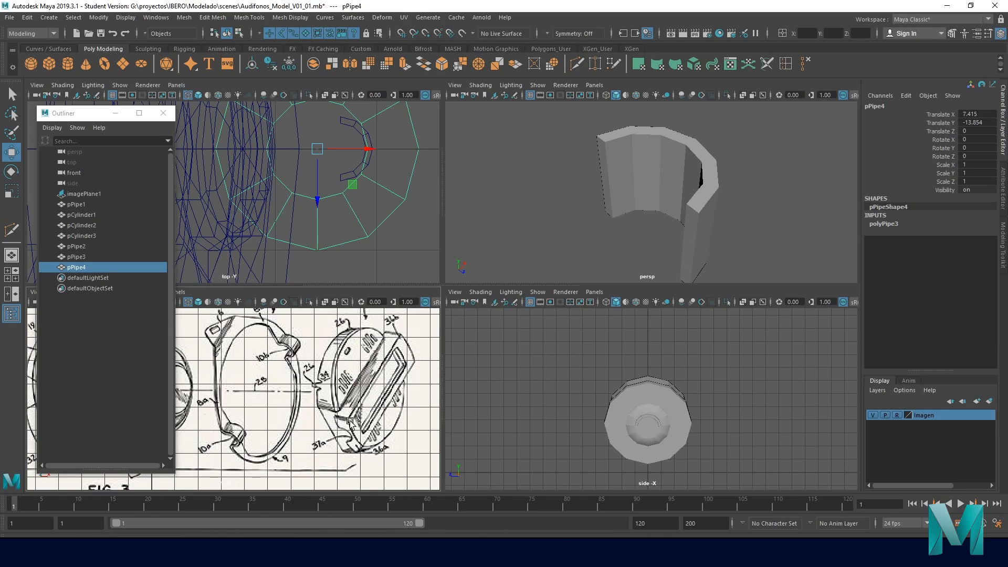
{"action": "middle_click_drag", "start_coordinate": [721, 156], "coordinate": [735, 177], "text": "alt"}
{"action": "middle_click_drag", "start_coordinate": [329, 170], "coordinate": [338, 215], "text": "alt"}
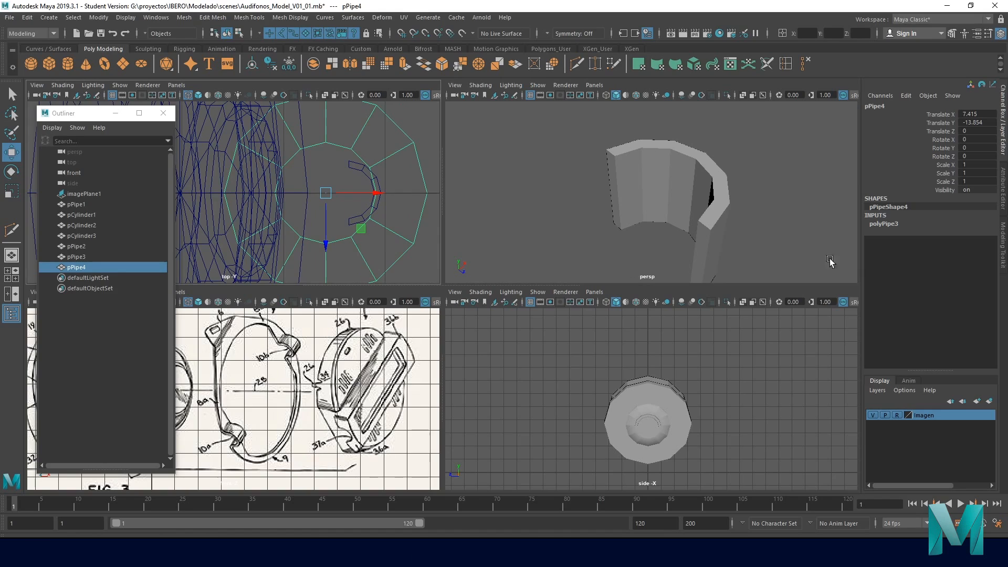
{"action": "left_click", "coordinate": [884, 224]}
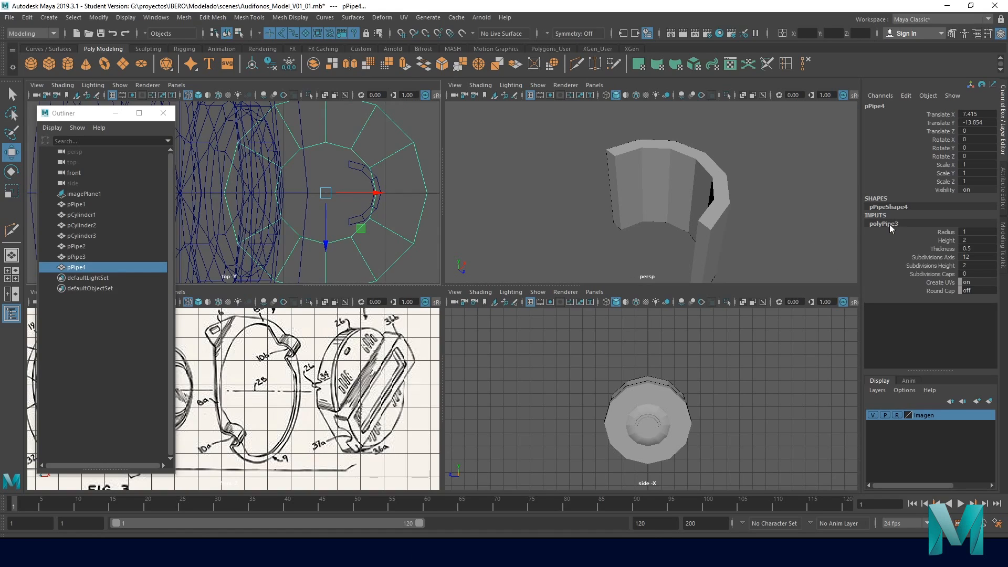
{"action": "left_click", "coordinate": [945, 249]}
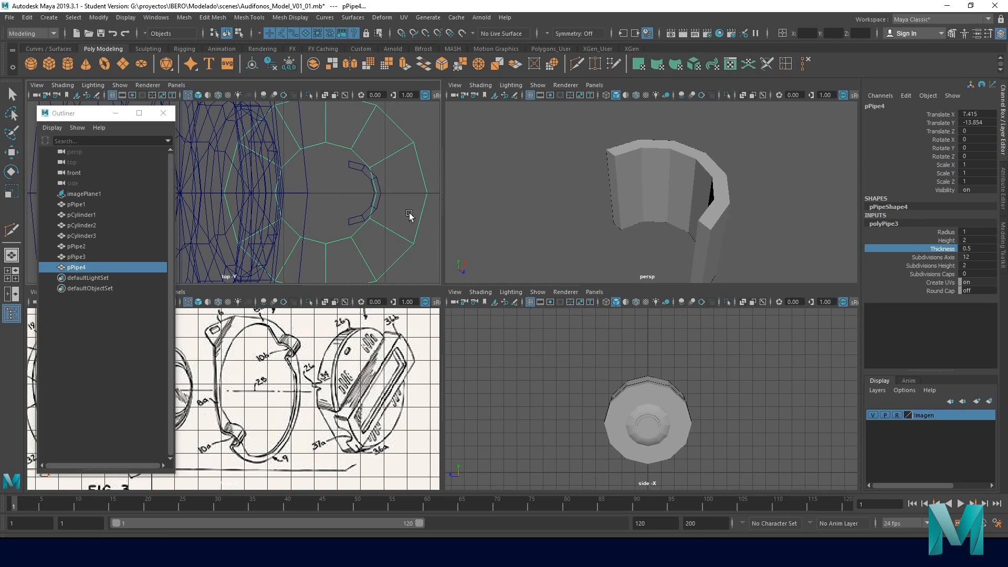
{"action": "middle_click_drag", "start_coordinate": [402, 179], "coordinate": [398, 176]}
{"action": "right_click_drag", "start_coordinate": [398, 258], "coordinate": [446, 242]}
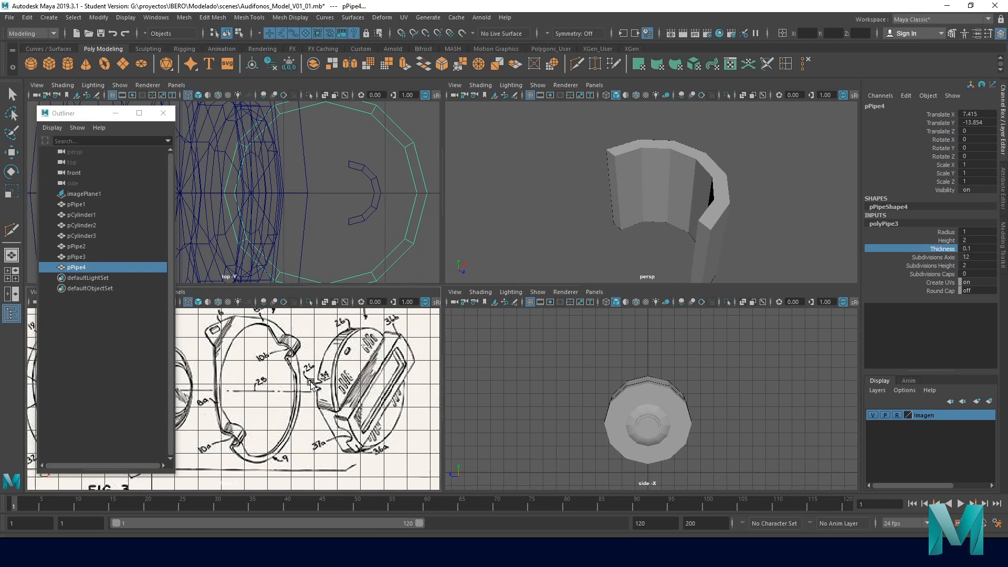
- Rotate pPipe4 to 90 degrees about Z so that its opening faces along the drawing's horizontal axis
{"action": "key", "text": "space"}
{"action": "key", "text": "space"}
{"action": "key", "text": "space"}
{"action": "scroll", "coordinate": [390, 257], "scroll_direction": "down", "scroll_amount": 5}
{"action": "middle_click_drag", "start_coordinate": [389, 257], "coordinate": [341, 144], "text": "alt"}
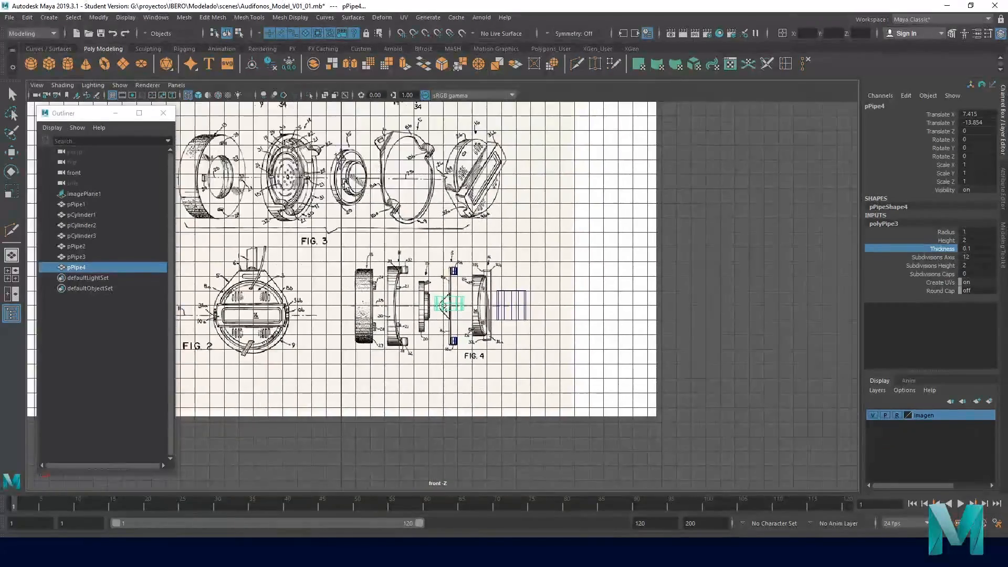
{"action": "right_click_drag", "start_coordinate": [341, 144], "coordinate": [693, 349], "text": "alt"}
{"action": "middle_click_drag", "start_coordinate": [693, 348], "coordinate": [637, 238], "text": "alt"}
{"action": "right_click_drag", "start_coordinate": [637, 238], "coordinate": [474, 250], "text": "alt"}
{"action": "middle_click_drag", "start_coordinate": [473, 250], "coordinate": [470, 267], "text": "alt"}
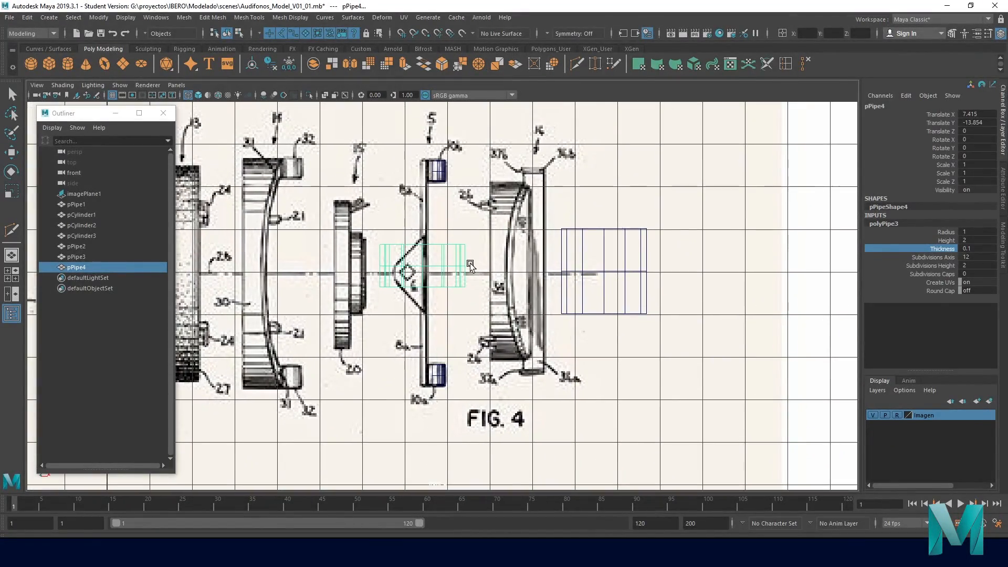
{"action": "key", "text": "e"}
{"action": "left_click_drag", "start_coordinate": [448, 225], "coordinate": [413, 219]}
{"action": "double_click", "coordinate": [985, 156]}
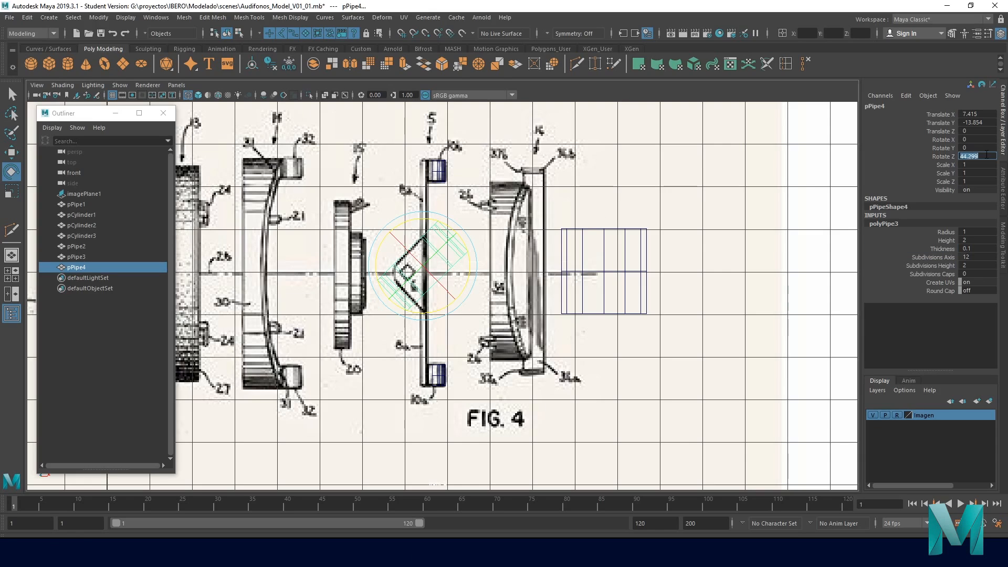
{"action": "key", "text": "Return"}
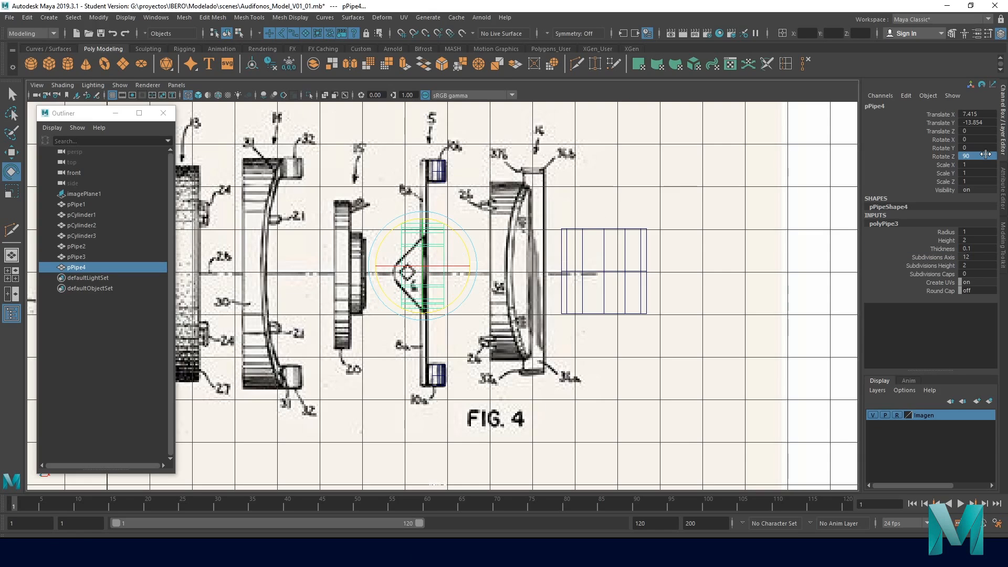
- Scale pPipe4 uniformly to 2.667 and lower it to Translate Y -14.014 to match part 5's height in FIG. 4
{"action": "middle_click_drag", "start_coordinate": [523, 299], "coordinate": [527, 316], "text": "alt"}
{"action": "scroll", "coordinate": [527, 316], "scroll_direction": "up", "scroll_amount": 2}
{"action": "left_click", "coordinate": [423, 278]}
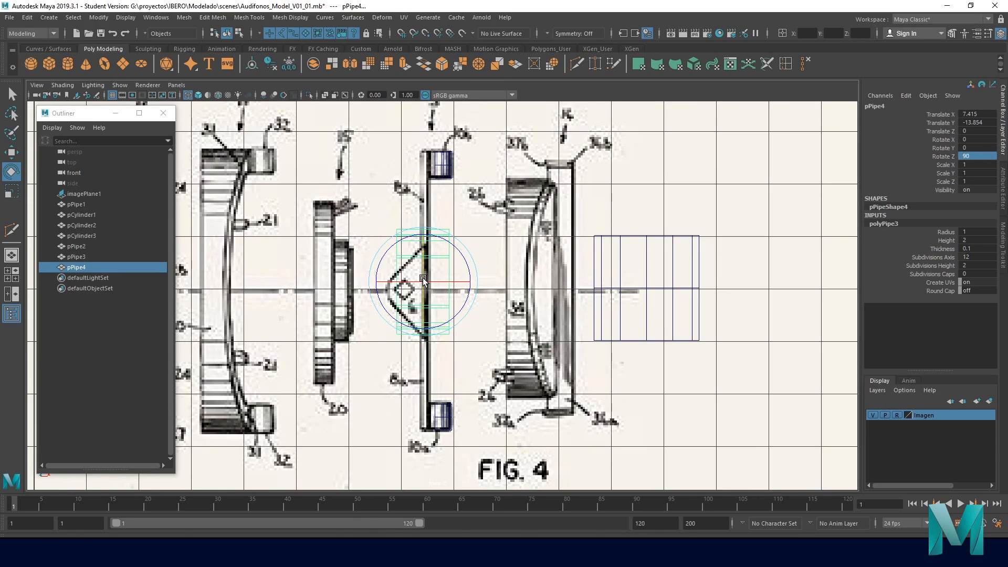
{"action": "key", "text": "r"}
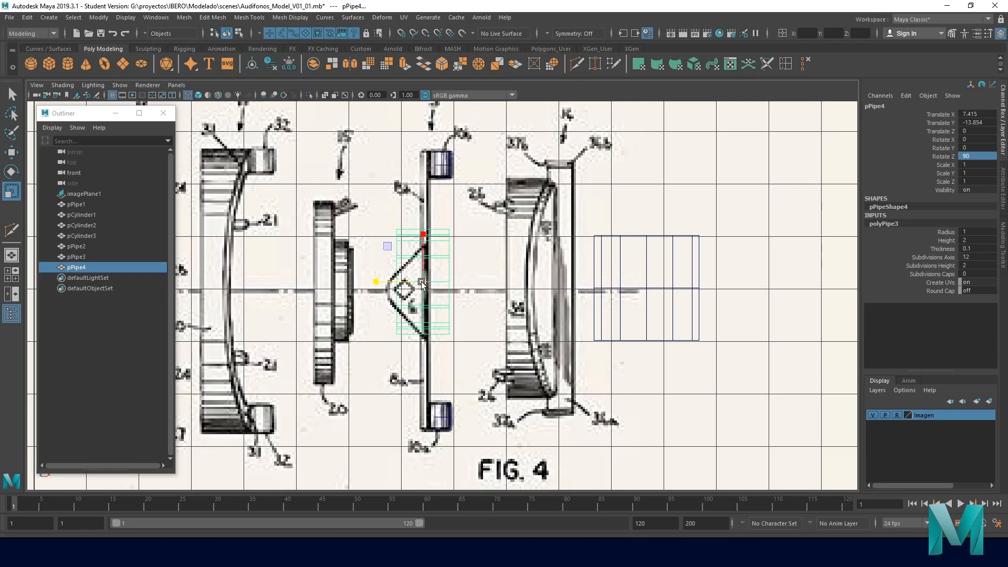
{"action": "left_click_drag", "start_coordinate": [425, 283], "coordinate": [555, 237]}
{"action": "key", "text": "w"}
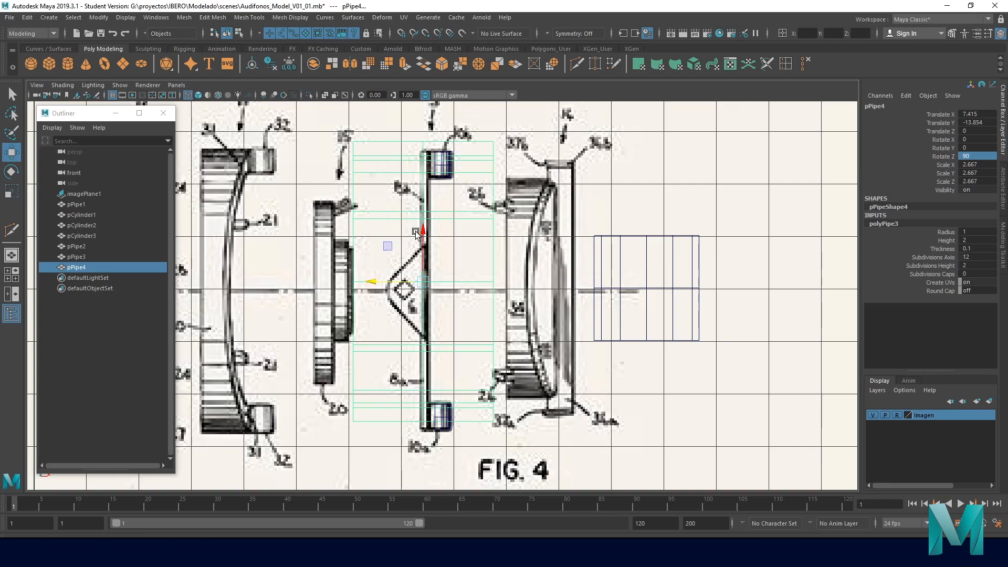
{"action": "left_click_drag", "start_coordinate": [422, 229], "coordinate": [421, 236]}
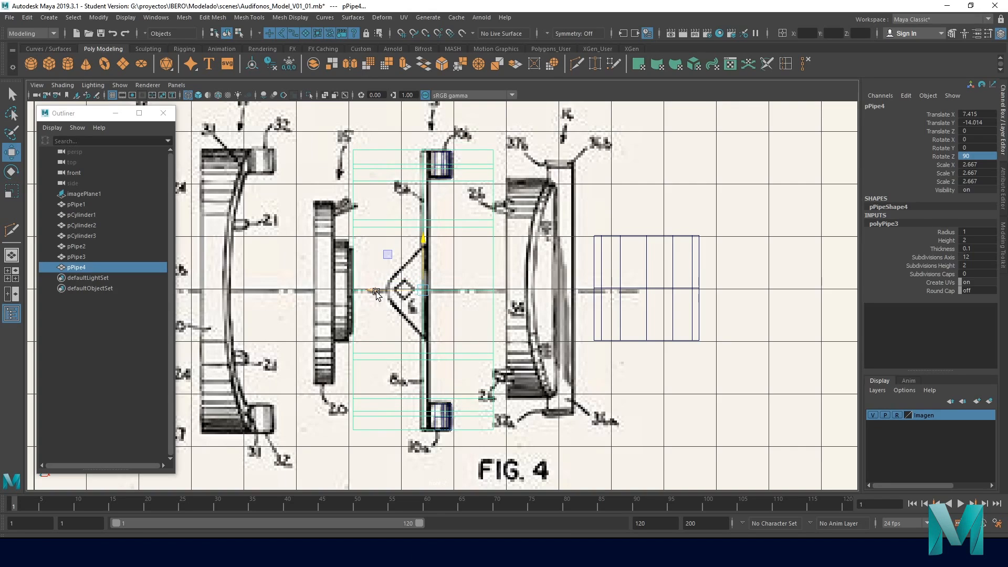
- Flatten pPipe4 to a Scale Y of 0.178 and shift it to Translate X 7.455 over part 5's thin ring
{"action": "key", "text": "r"}
{"action": "left_click_drag", "start_coordinate": [378, 292], "coordinate": [420, 292]}
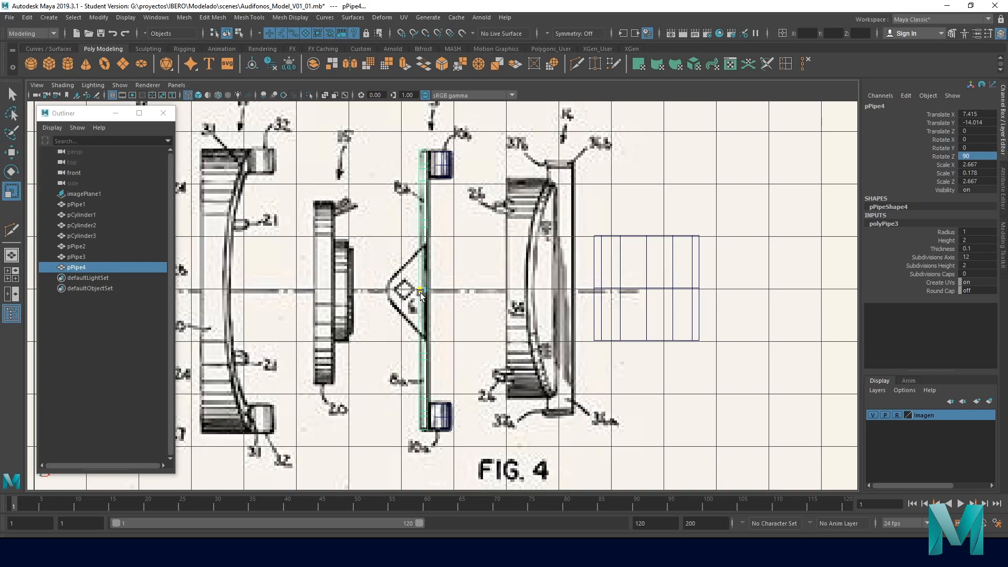
{"action": "key", "text": "w"}
{"action": "left_click_drag", "start_coordinate": [371, 294], "coordinate": [373, 294]}
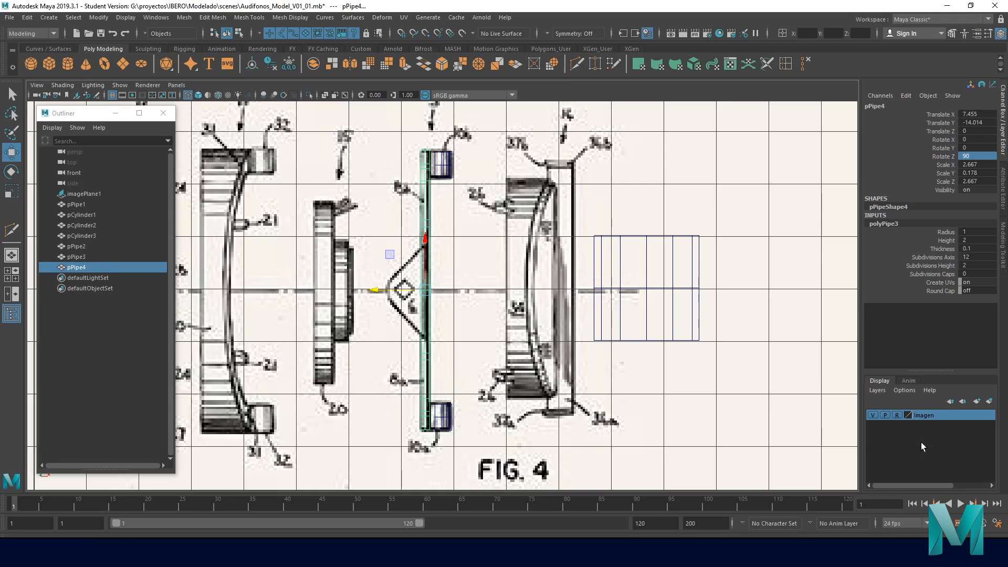
- Hide the Imagen layer and align pPipe4 flush with both lugs at Translate X 7.548, Y -14.042
{"action": "left_click", "coordinate": [873, 415]}
{"action": "middle_click_drag", "start_coordinate": [540, 329], "coordinate": [529, 306], "text": "alt"}
{"action": "scroll", "coordinate": [386, 289], "scroll_direction": "up", "scroll_amount": 1}
{"action": "left_click_drag", "start_coordinate": [362, 266], "coordinate": [367, 266]}
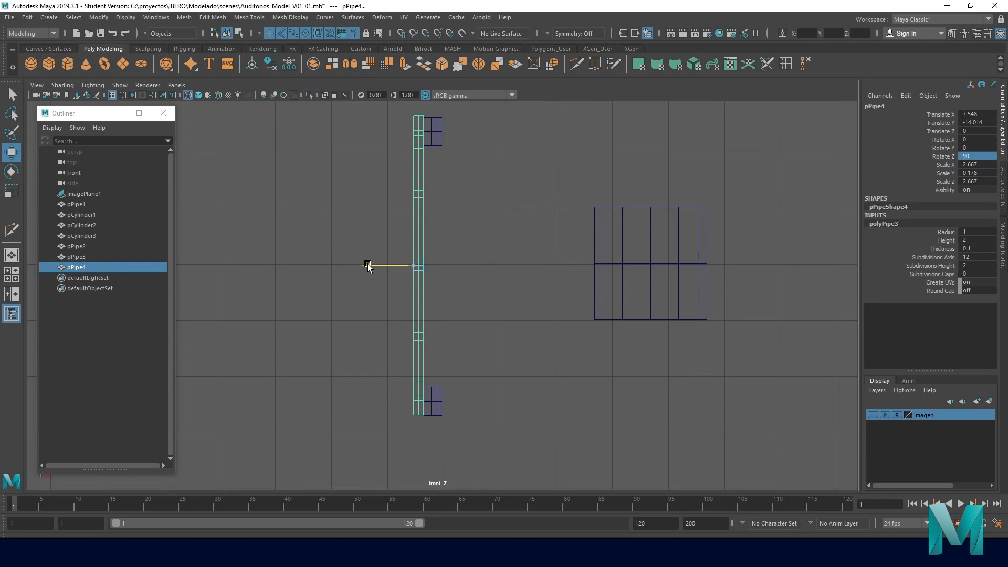
{"action": "middle_click_drag", "start_coordinate": [420, 240], "coordinate": [419, 245], "text": "alt"}
{"action": "left_click_drag", "start_coordinate": [419, 221], "coordinate": [418, 225]}
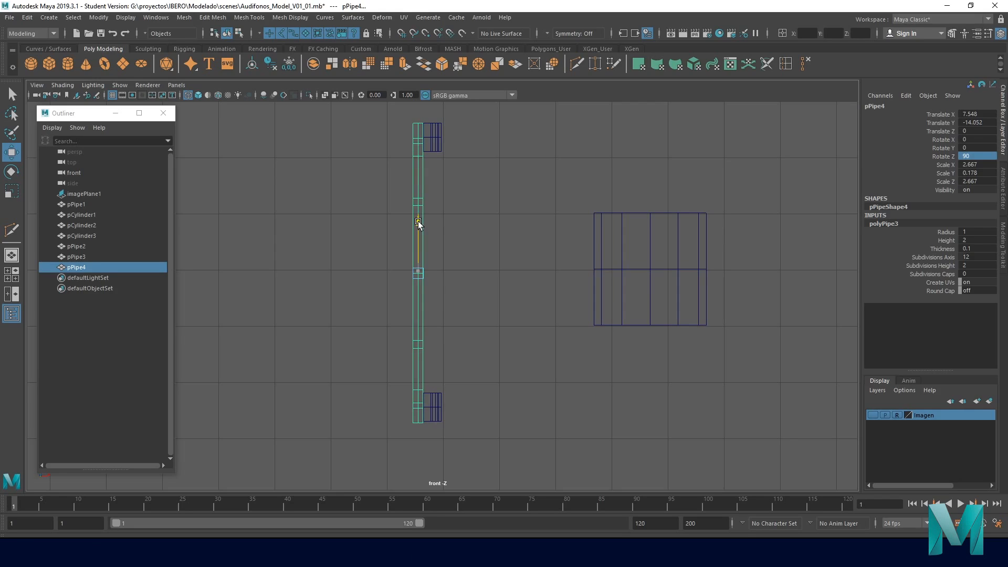
{"action": "left_click_drag", "start_coordinate": [419, 223], "coordinate": [419, 223]}
- Examine the ring together with its two lugs in a full-size perspective view
{"action": "key", "text": "space"}
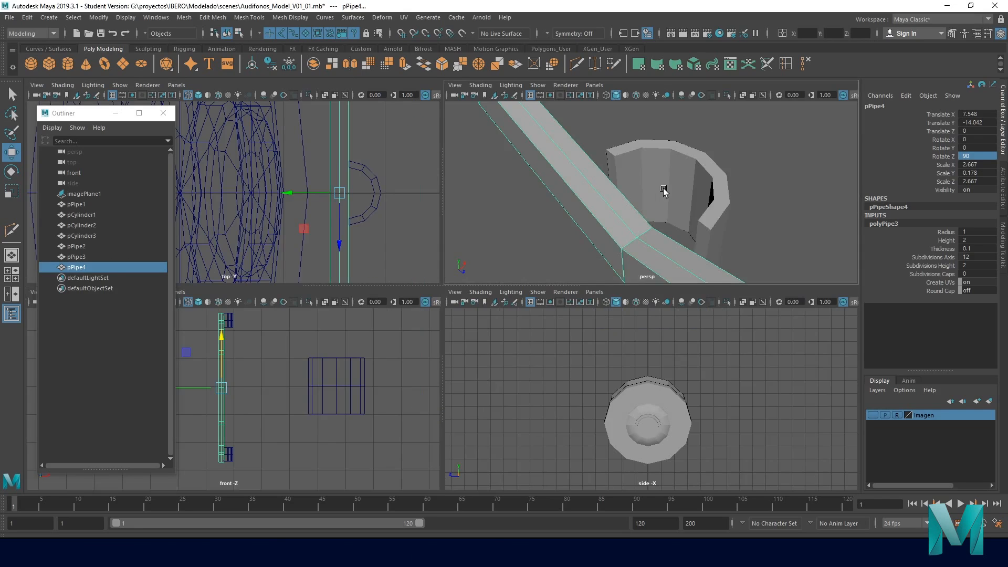
{"action": "key", "text": "space"}
{"action": "left_click_drag", "start_coordinate": [616, 286], "coordinate": [454, 322], "text": "alt"}
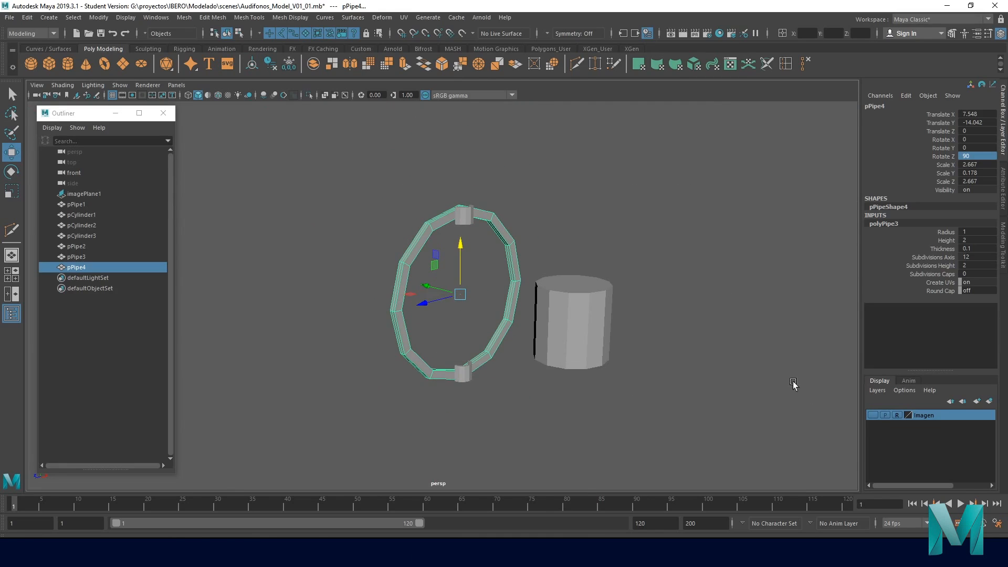
- Show the Imagen layer and compare the ring and its lugs with part 5 in FIG. 3 and FIG. 4 from several angles
{"action": "left_click", "coordinate": [873, 415]}
{"action": "right_click_drag", "start_coordinate": [660, 376], "coordinate": [580, 365], "text": "alt"}
{"action": "left_click_drag", "start_coordinate": [438, 262], "coordinate": [499, 202], "text": "alt"}
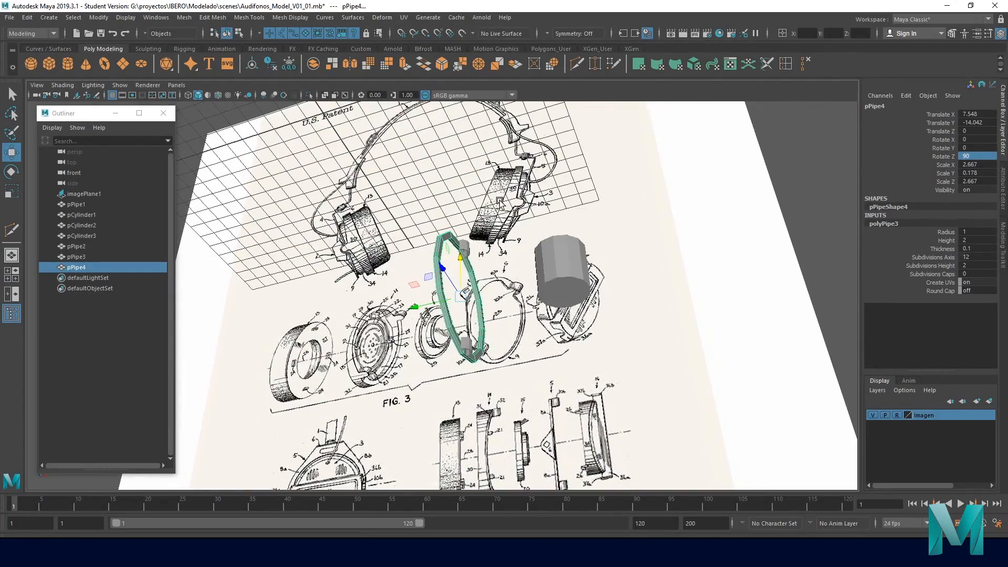
{"action": "right_click_drag", "start_coordinate": [431, 189], "coordinate": [587, 256], "text": "alt"}
{"action": "left_click_drag", "start_coordinate": [554, 246], "coordinate": [507, 250], "text": "alt"}
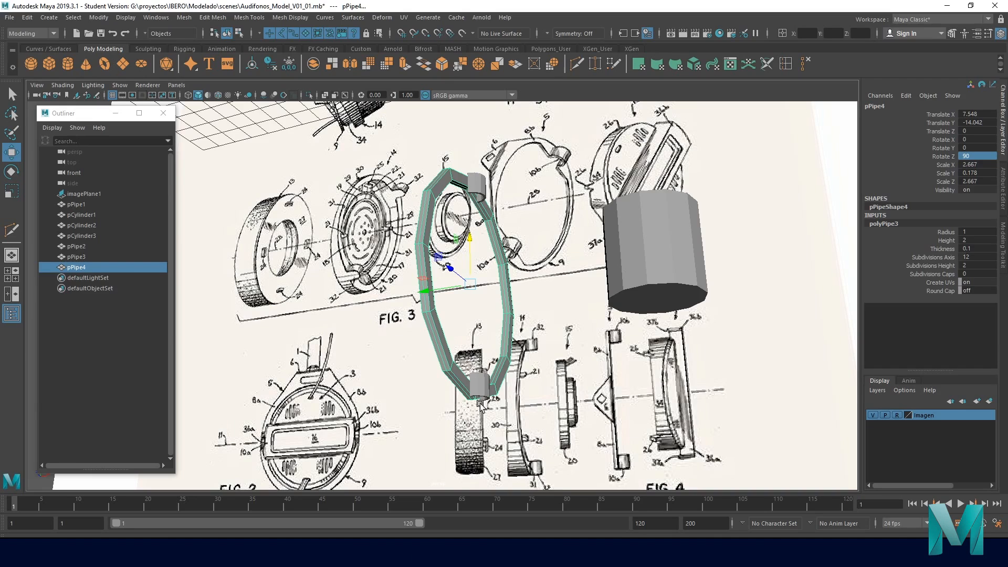
{"action": "left_click_drag", "start_coordinate": [458, 242], "coordinate": [468, 305], "text": "alt"}
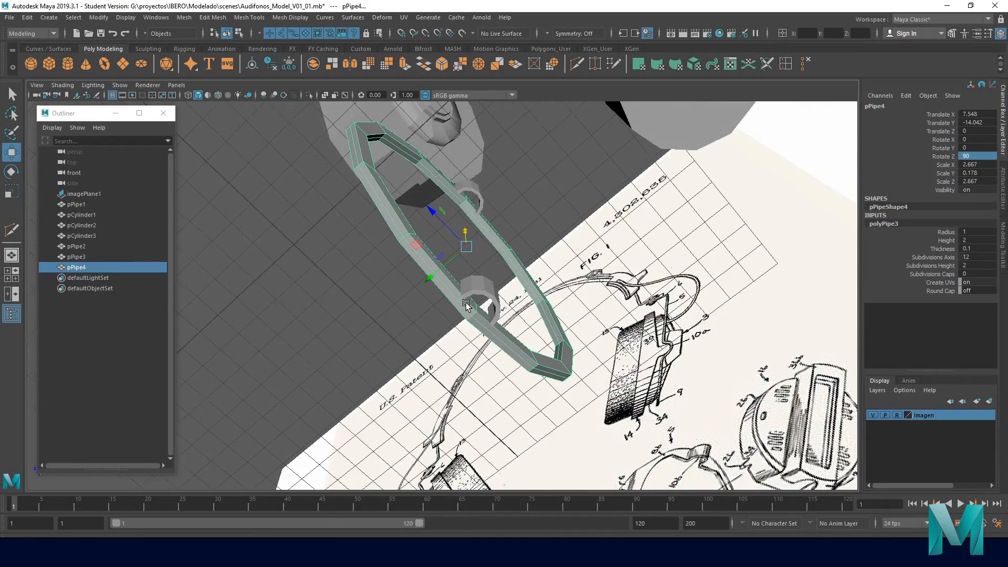
{"action": "left_click_drag", "start_coordinate": [482, 235], "coordinate": [478, 271], "text": "alt"}
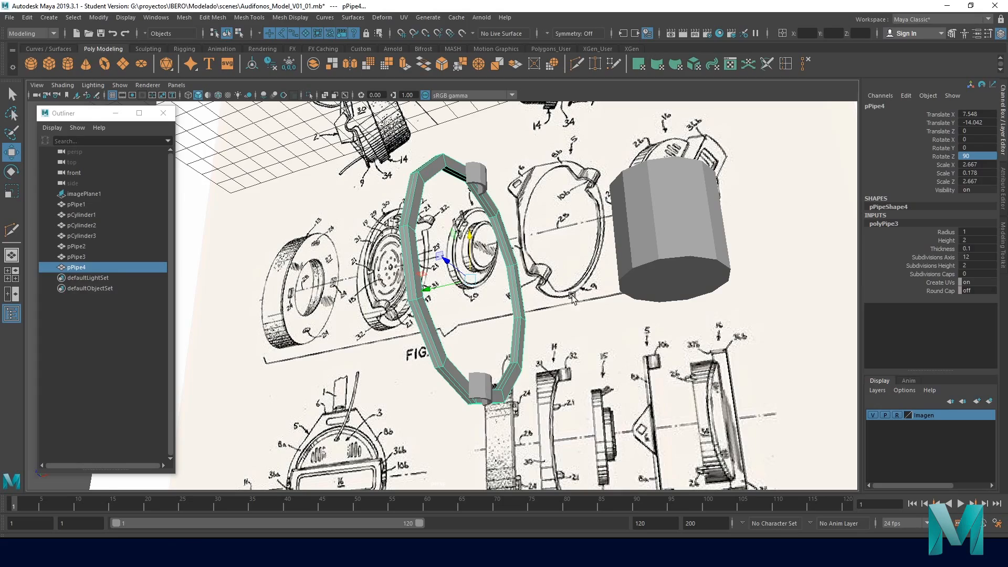
{"action": "scroll", "coordinate": [541, 271], "scroll_direction": "down", "scroll_amount": 4}
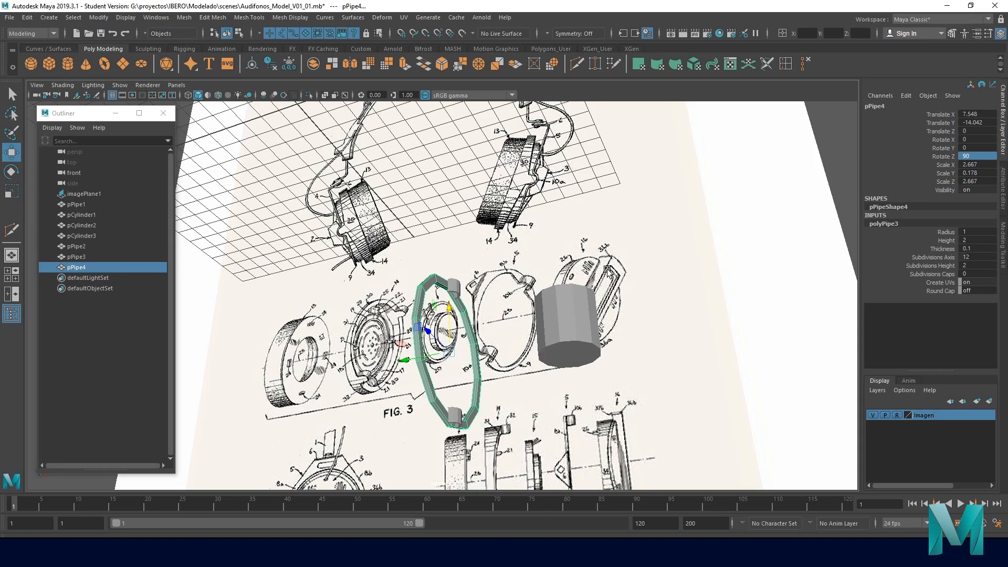
{"action": "left_click_drag", "start_coordinate": [607, 270], "coordinate": [614, 290], "text": "alt"}
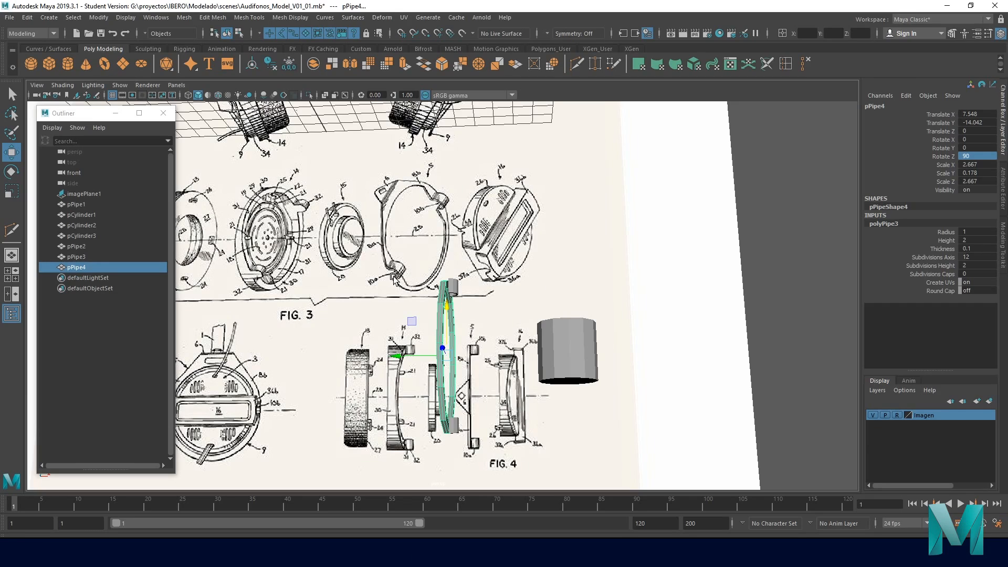
{"action": "left_click_drag", "start_coordinate": [493, 285], "coordinate": [447, 293], "text": "alt"}
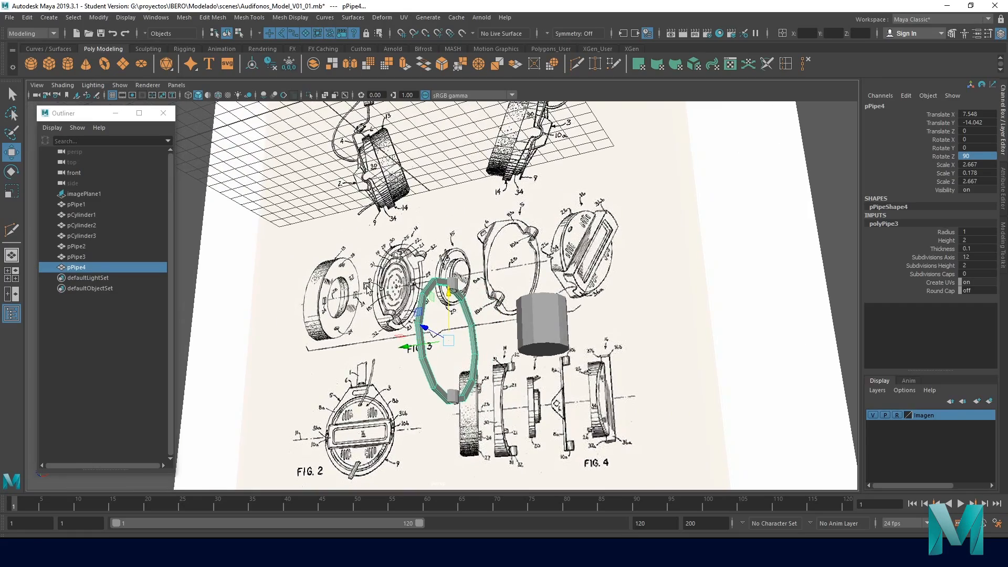